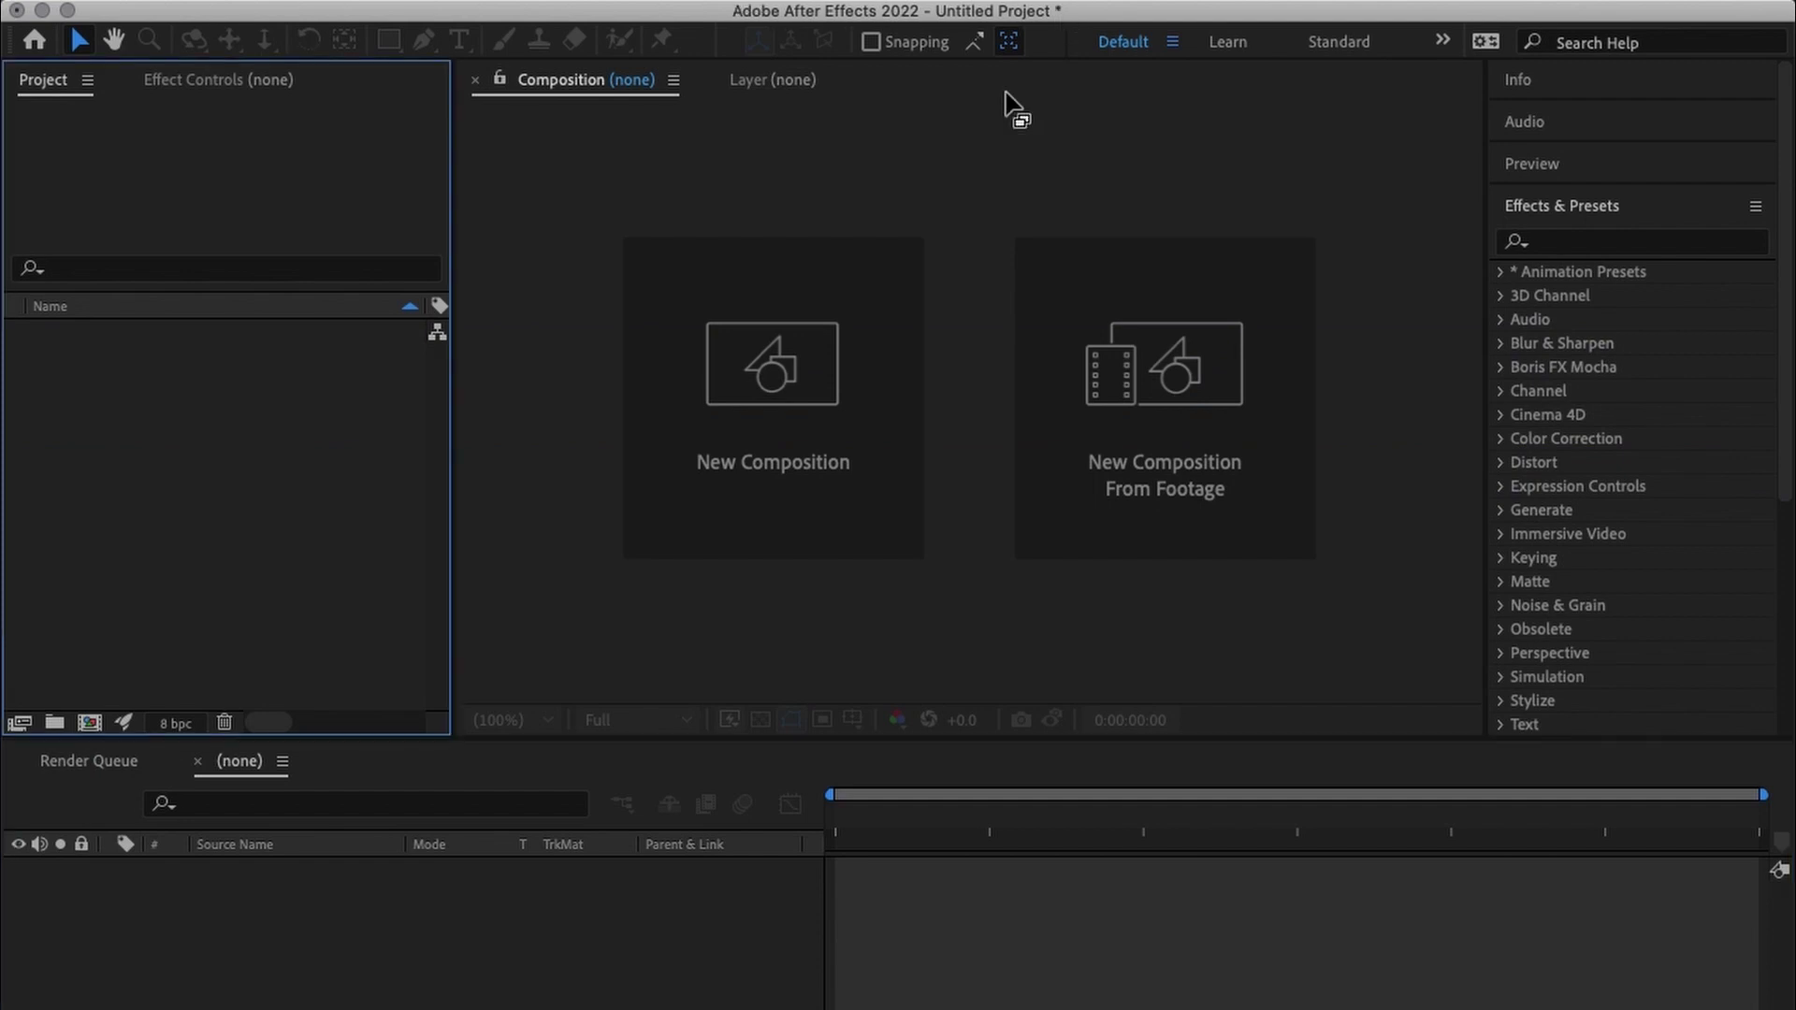
# Create a new composition named 'Text Stroke'.
pyautogui.click(872, 318)
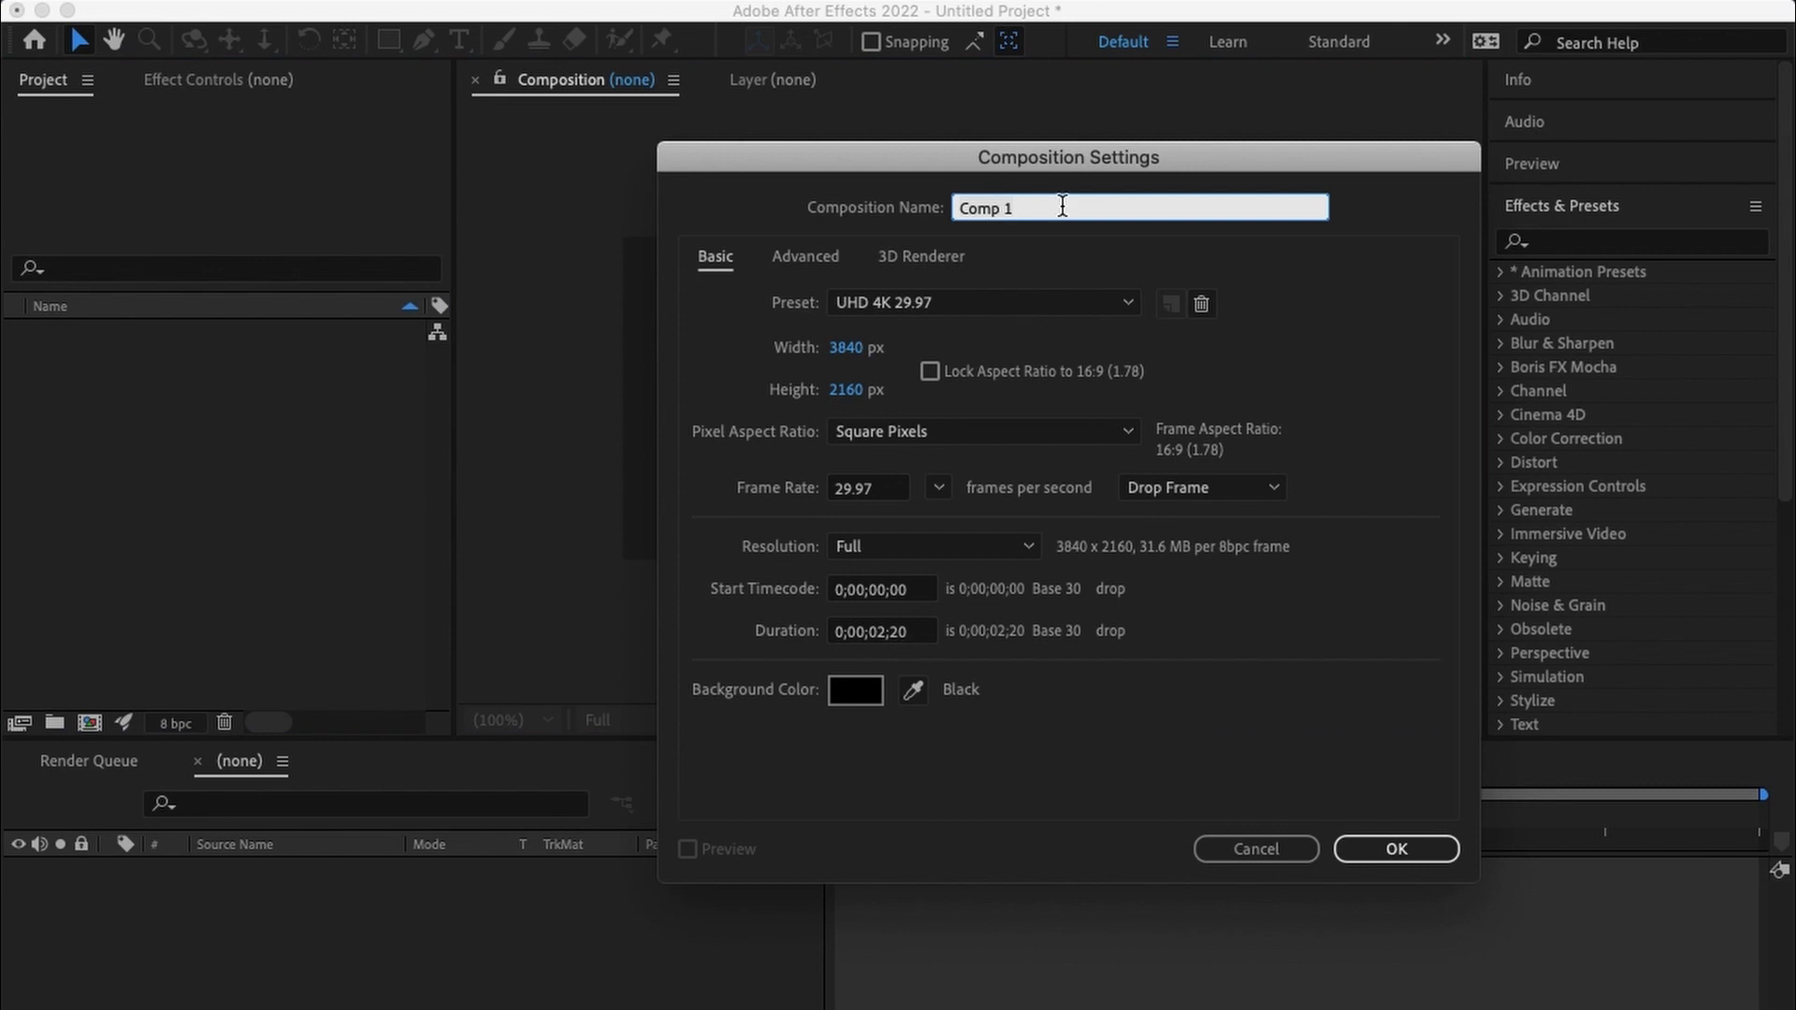
pyautogui.write('Text Stroke')
pyautogui.press('Return')
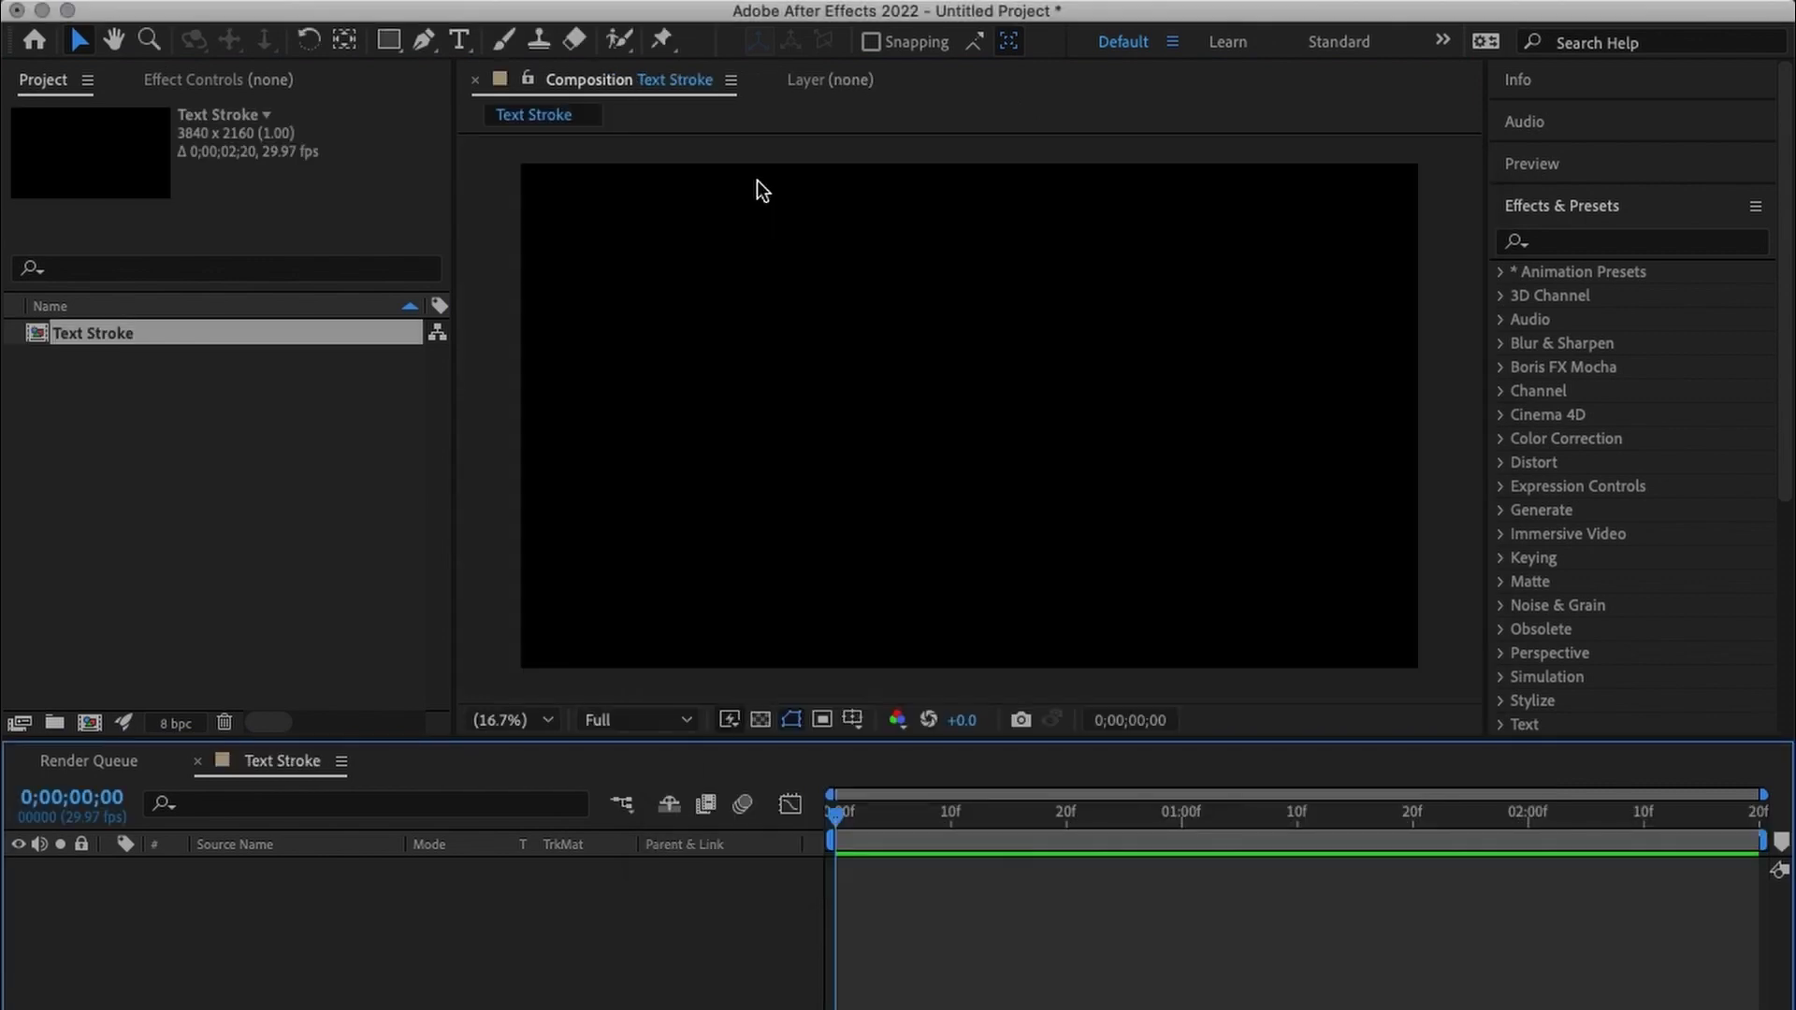
# Add a text layer reading 'STROKE' in the composition frame.
pyautogui.click(463, 43)
pyautogui.click(649, 421)
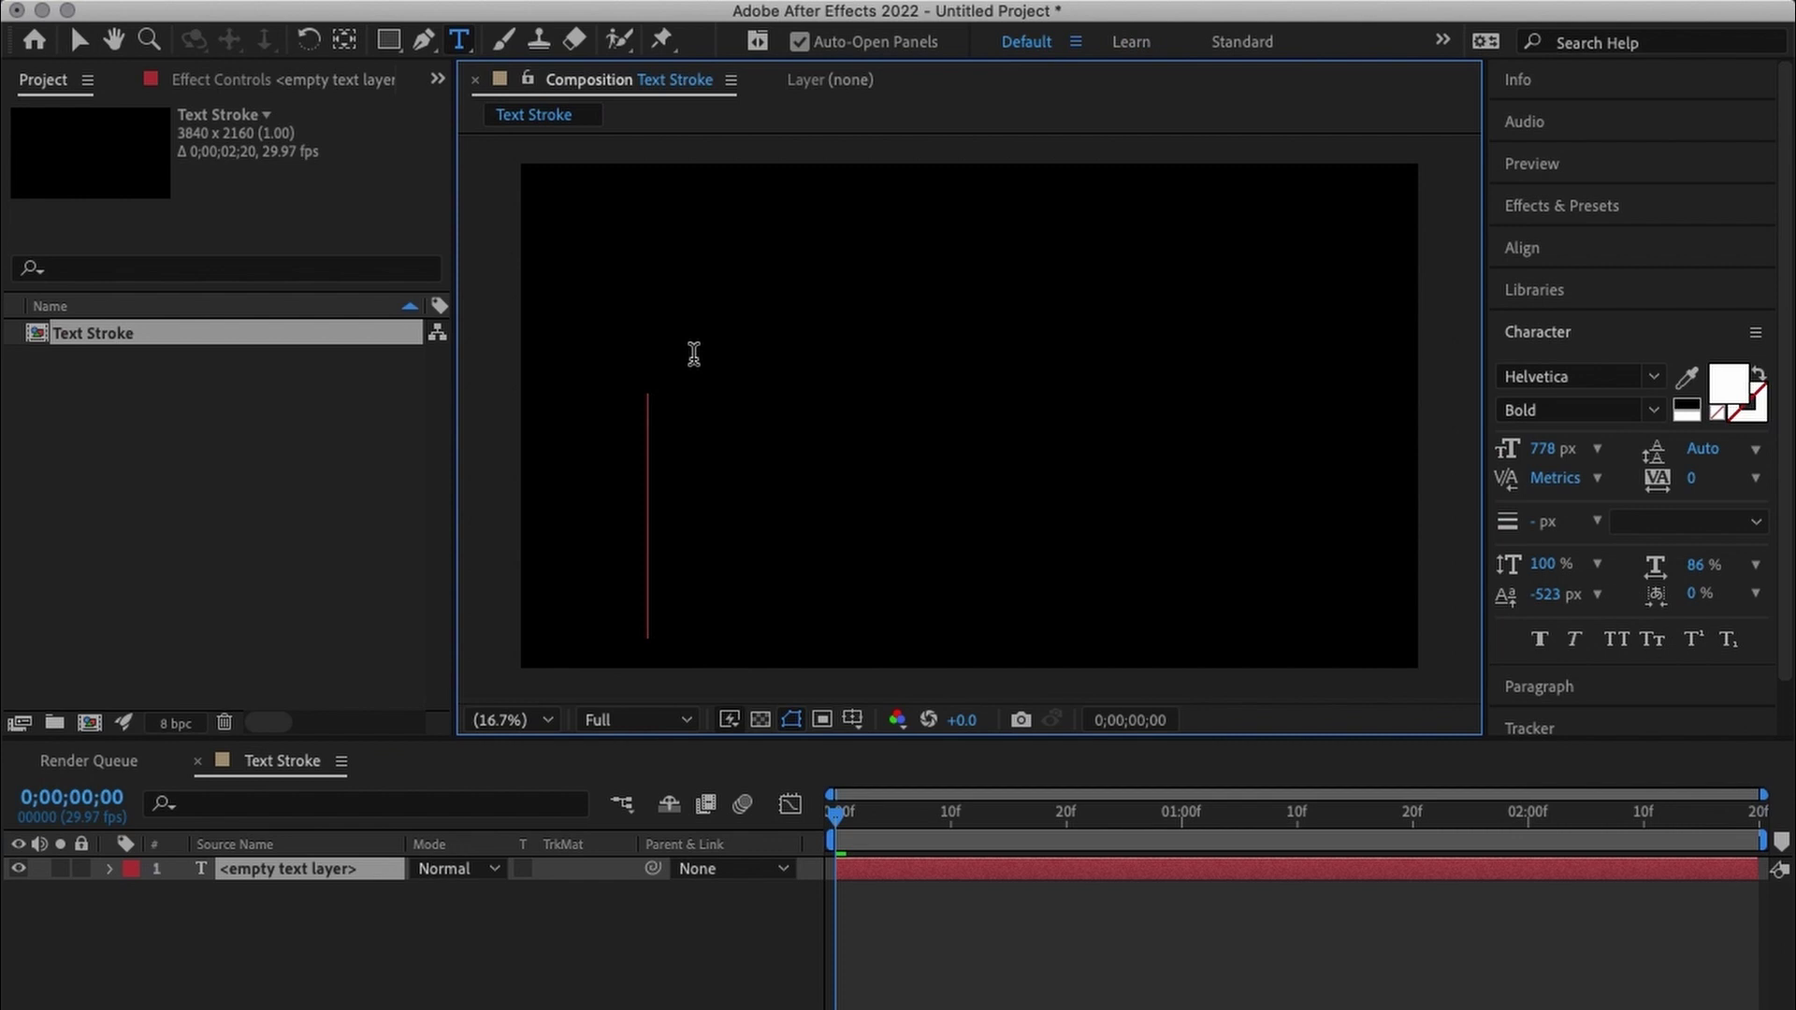
pyautogui.write('STROKE')
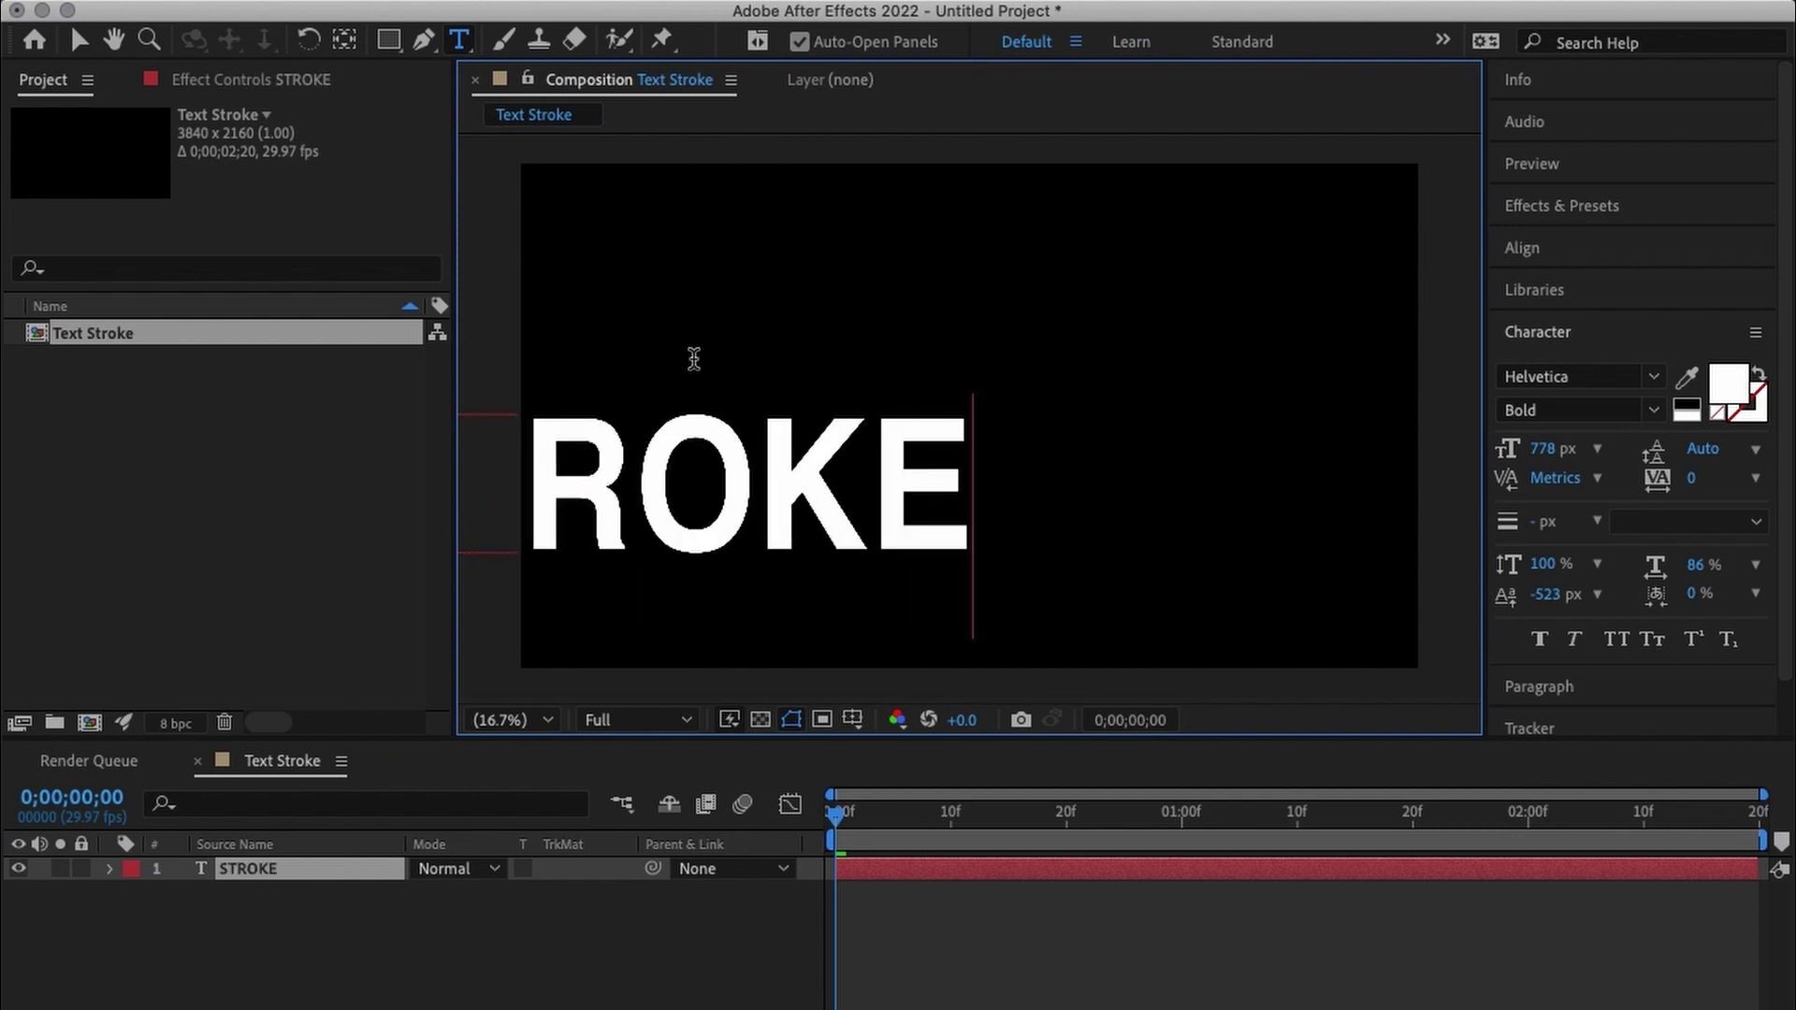
pyautogui.press('Escape')
pyautogui.click(1090, 954)
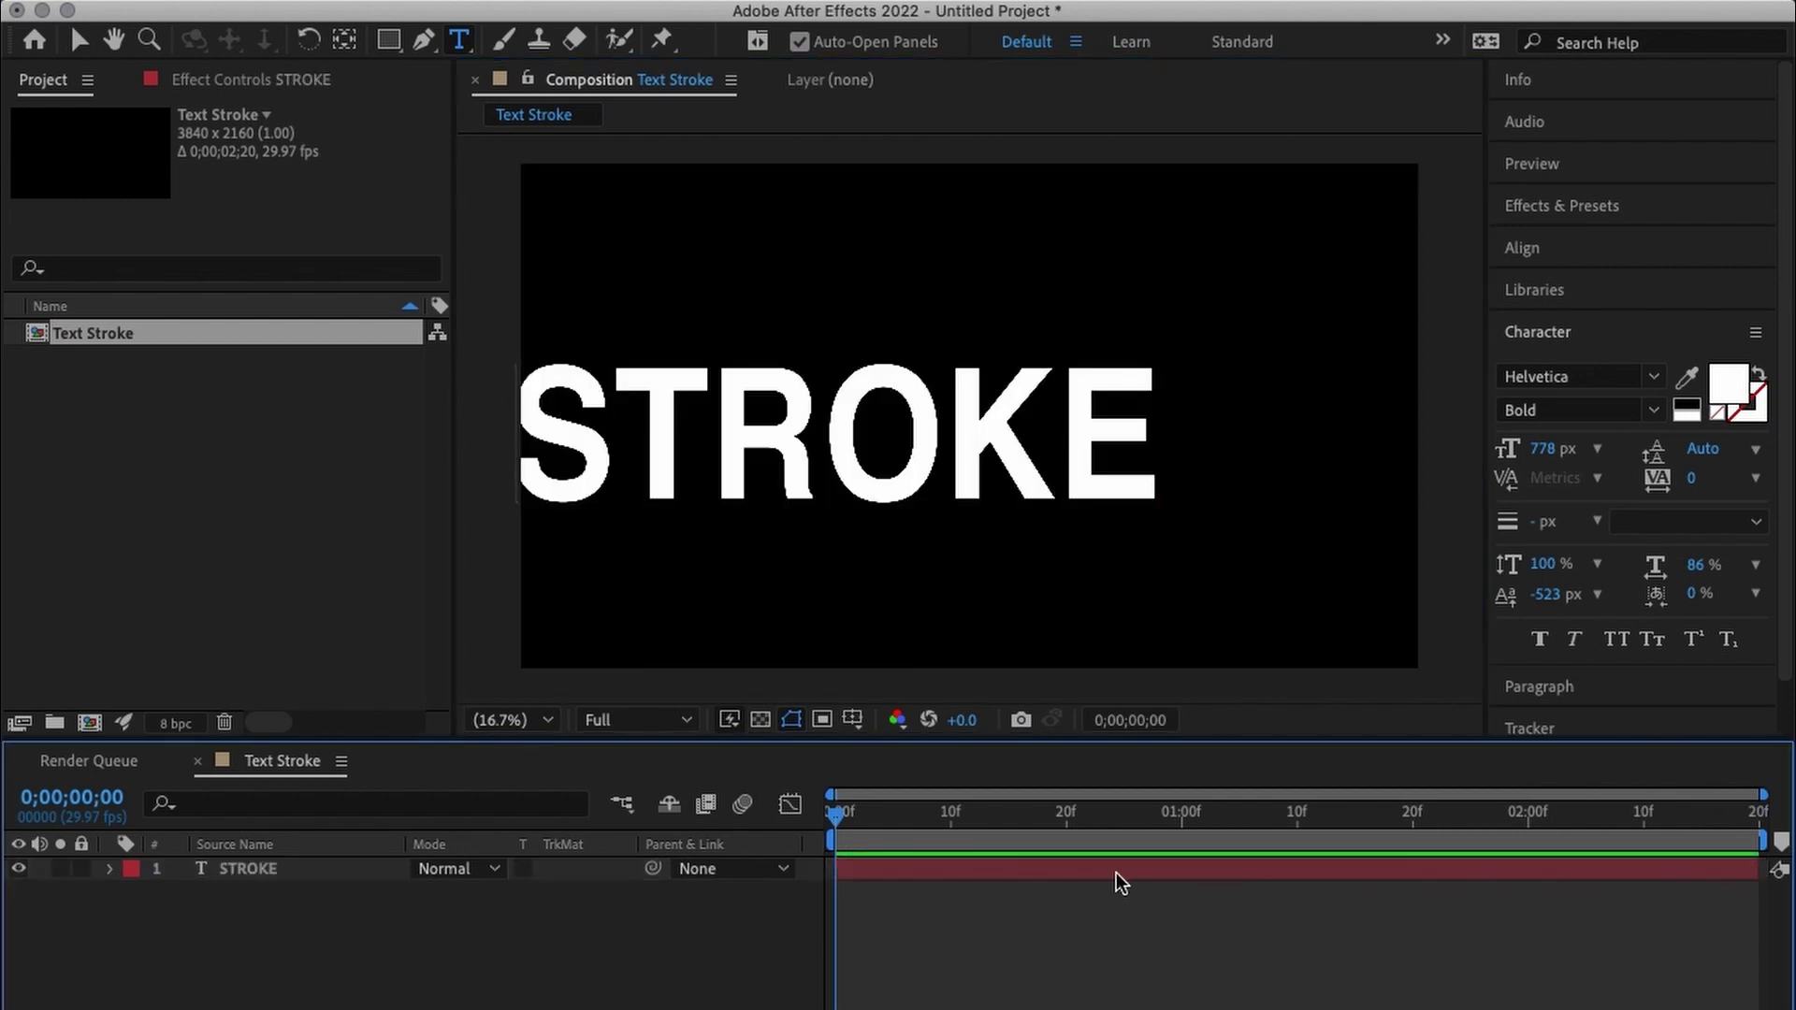
pyautogui.click(1123, 870)
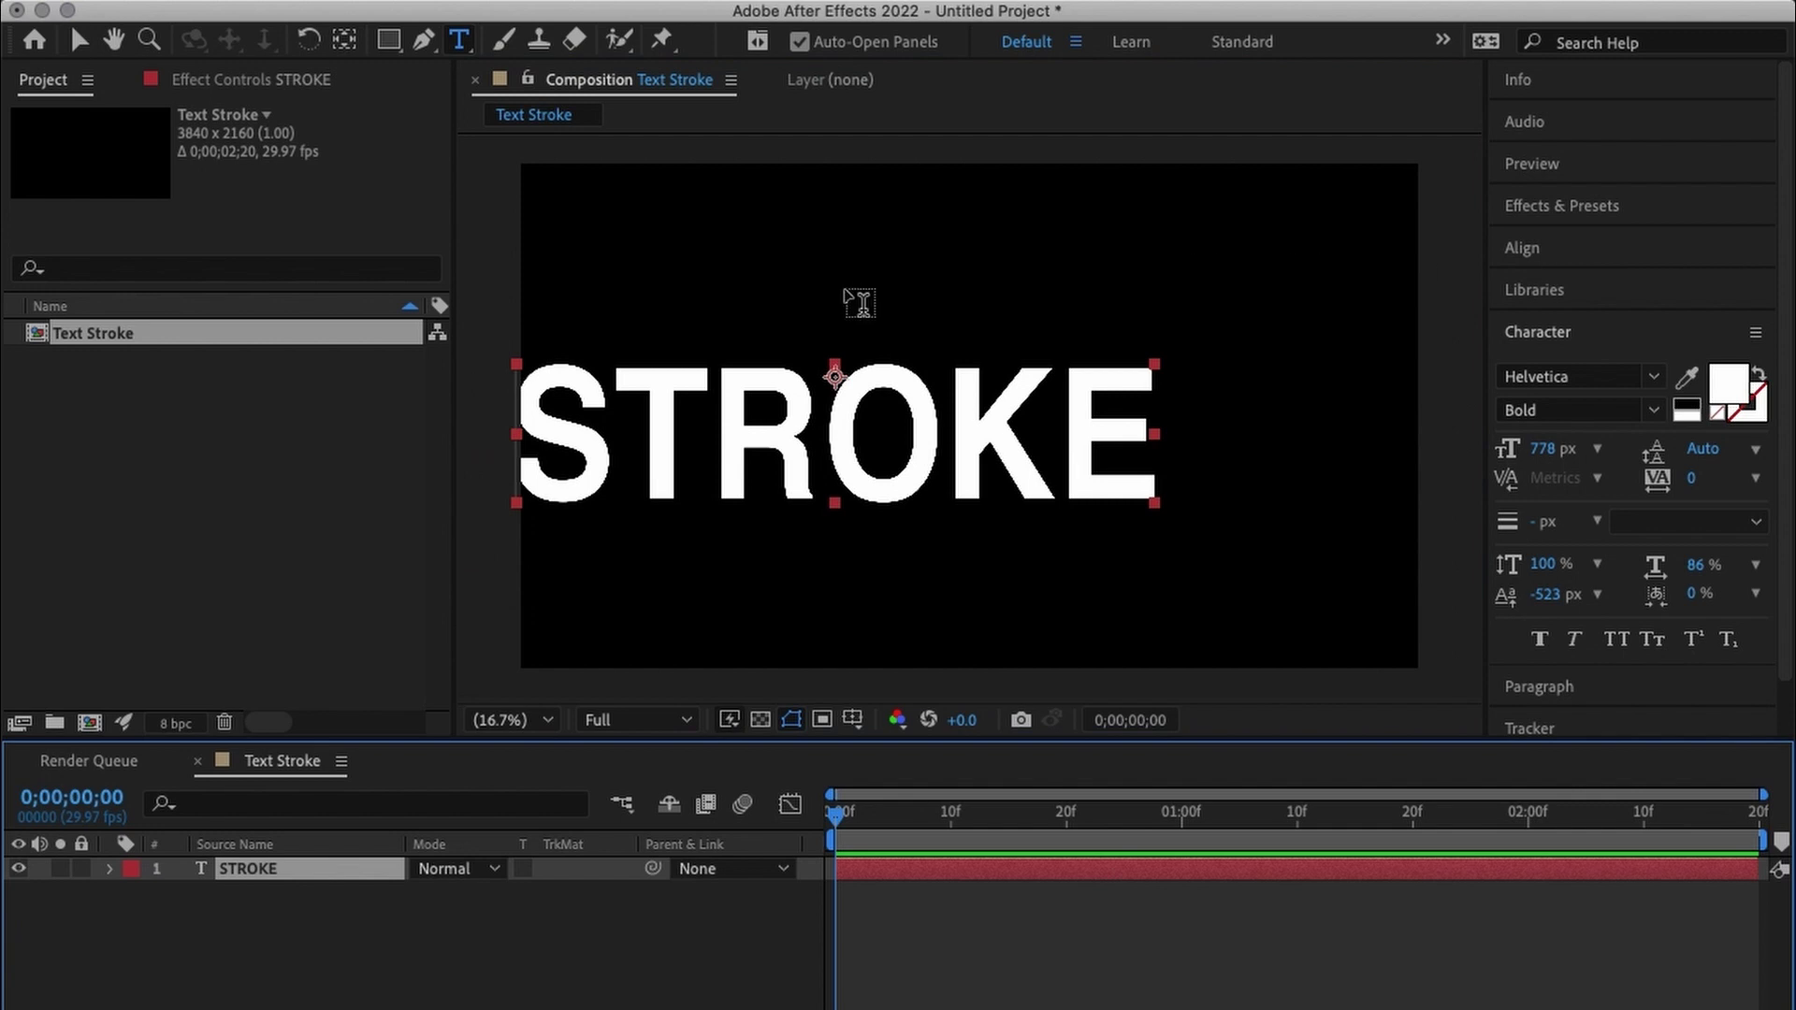
# Move the STROKE anchor point to the text's centre and centre the layer horizontally and vertically.
pyautogui.press('y')
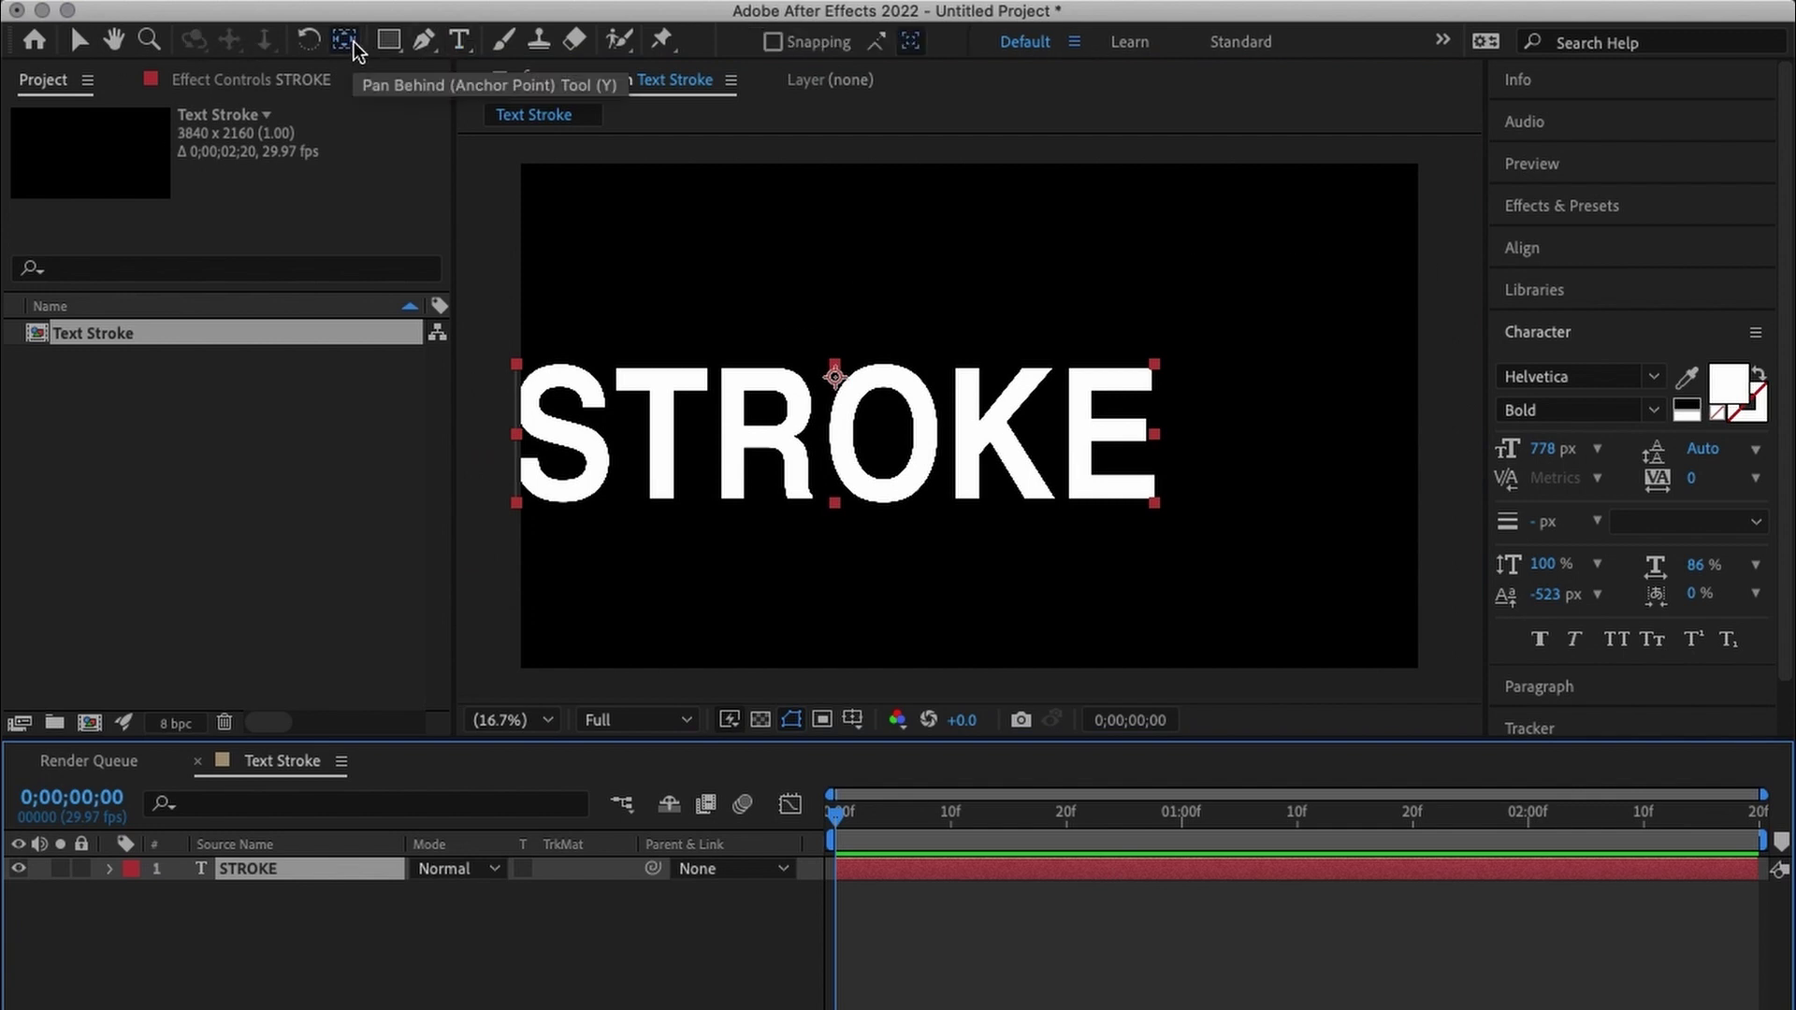
pyautogui.press('capslock')
pyautogui.moveTo(835, 378); pyautogui.dragTo(834, 437)
pyautogui.press('capslock')
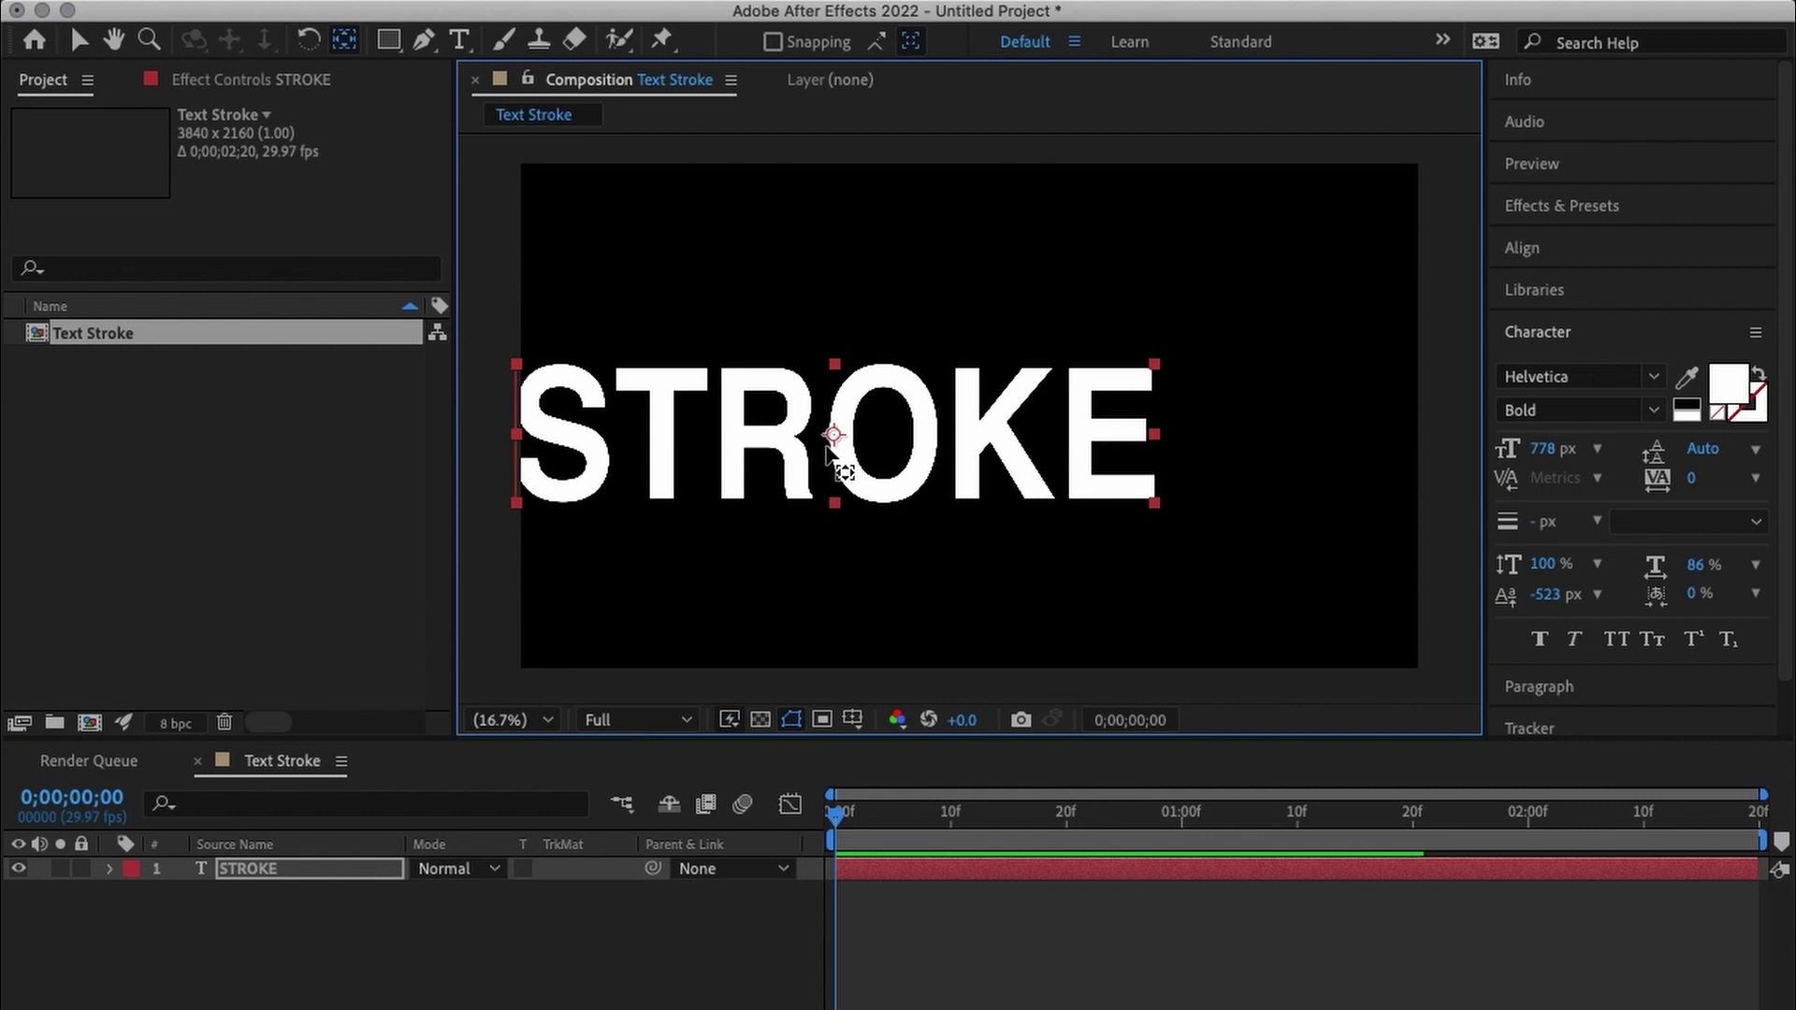
pyautogui.click(1621, 247)
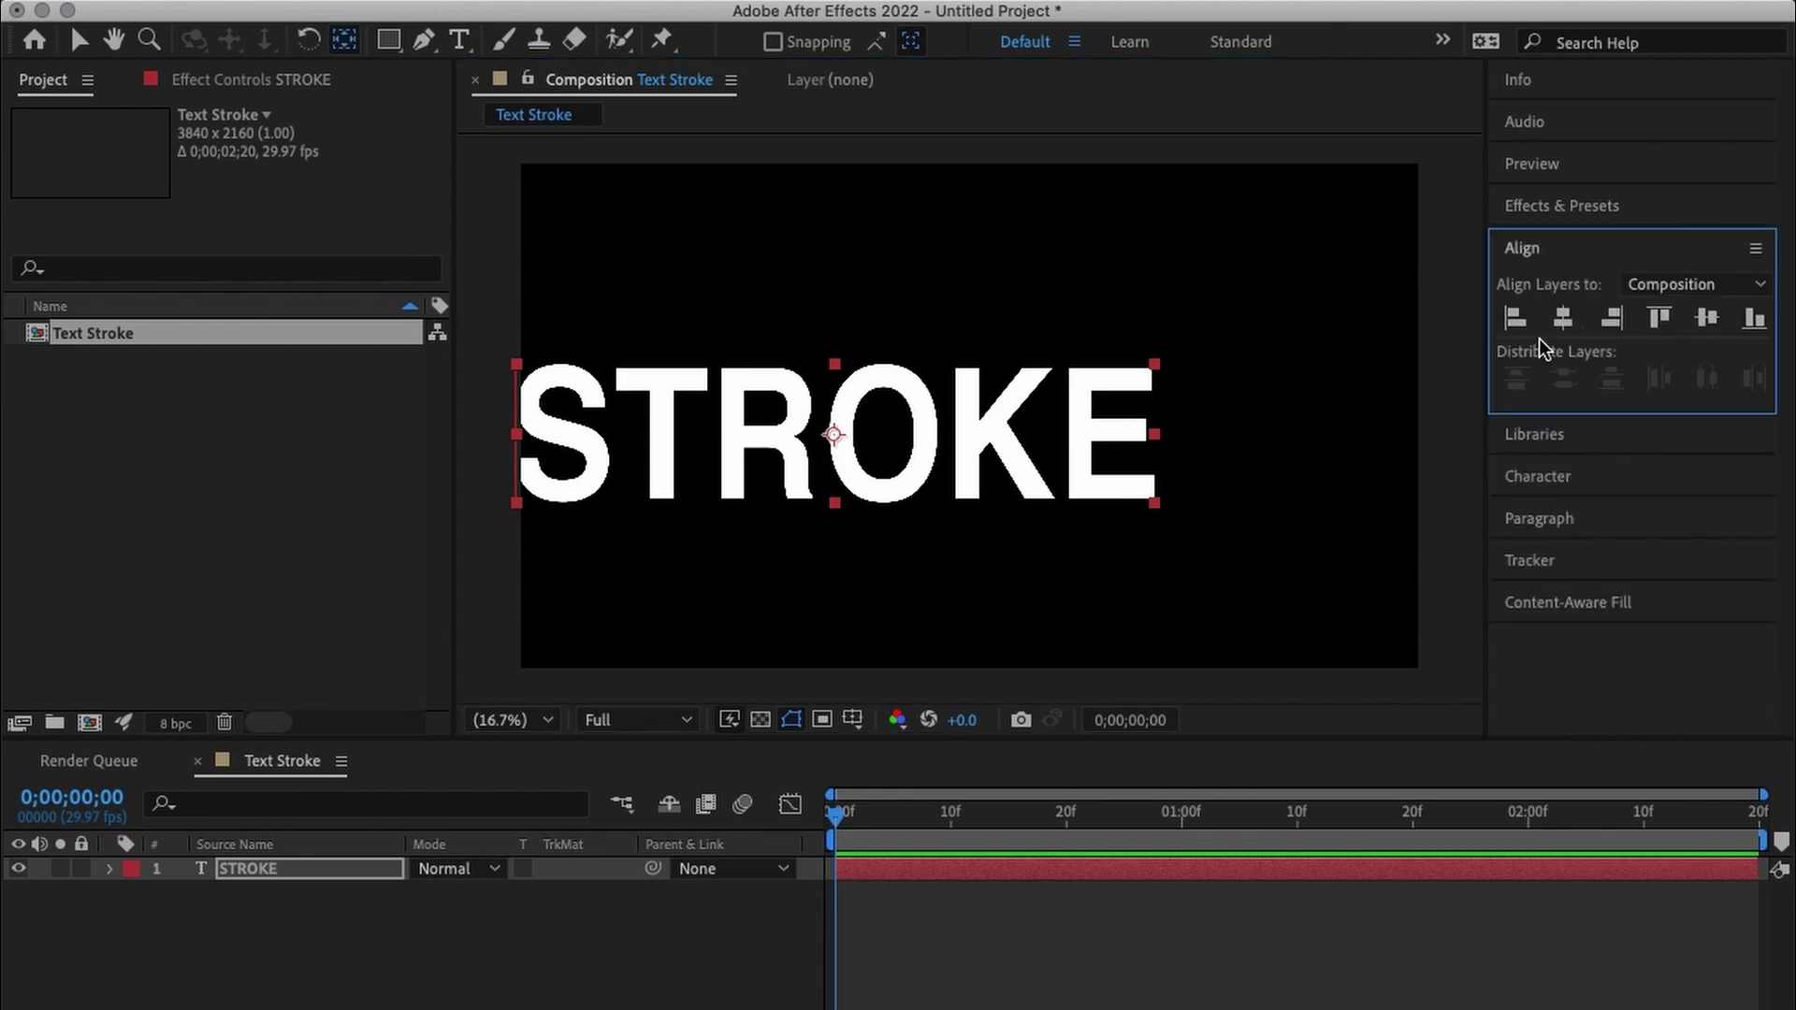
pyautogui.click(1562, 318)
pyautogui.click(1704, 319)
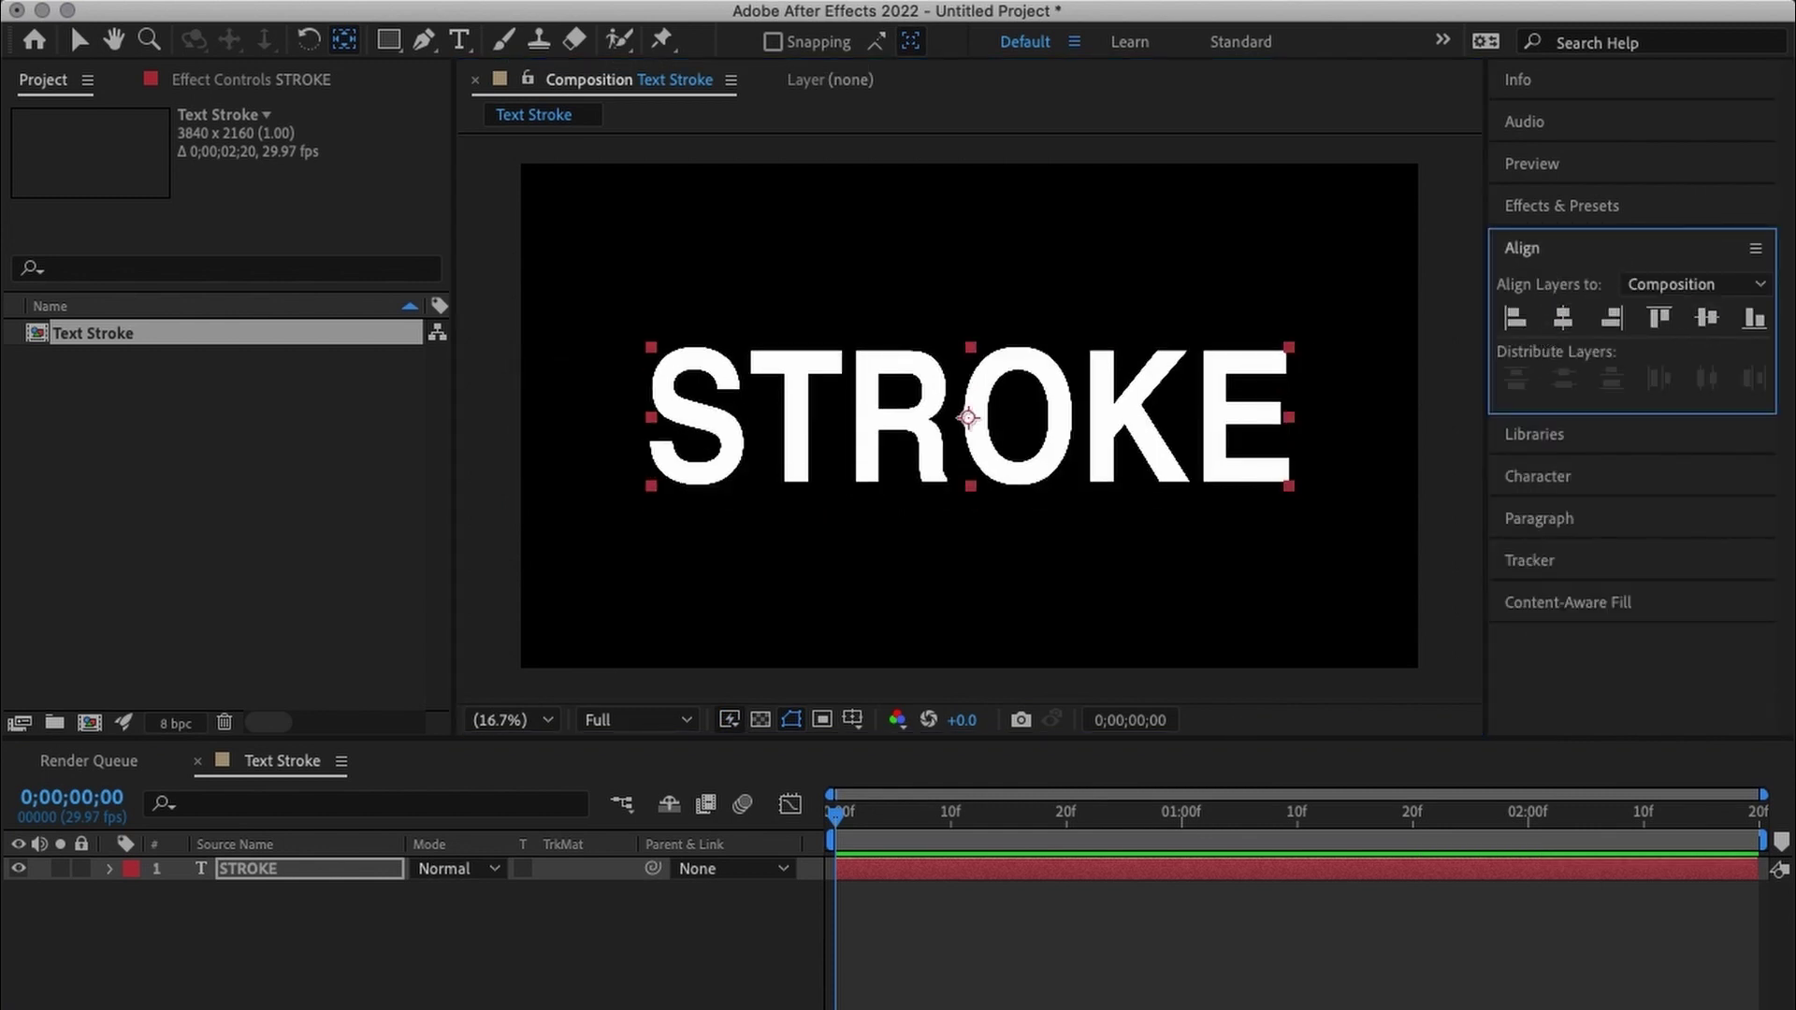
pyautogui.click(1014, 848)
pyautogui.click(1014, 872)
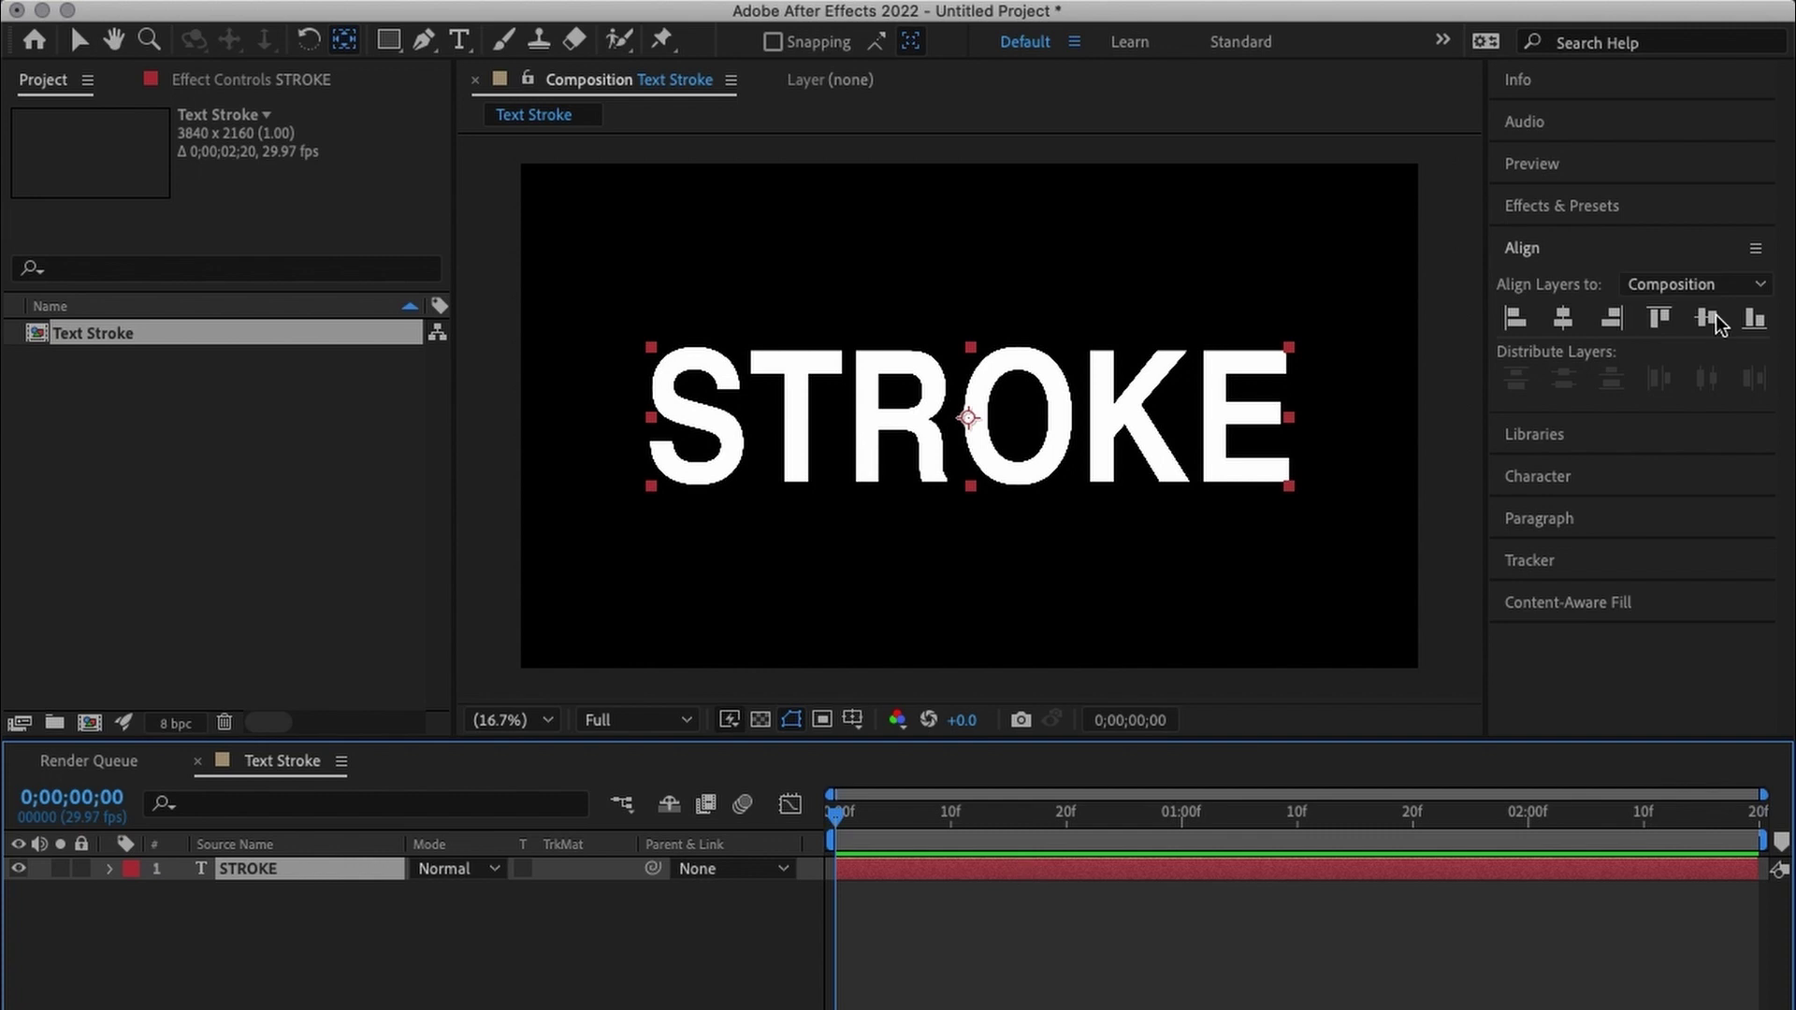
# Search Effects & Presets for 'Vegas' and drop it onto the STROKE text.
pyautogui.click(1575, 209)
pyautogui.click(1575, 242)
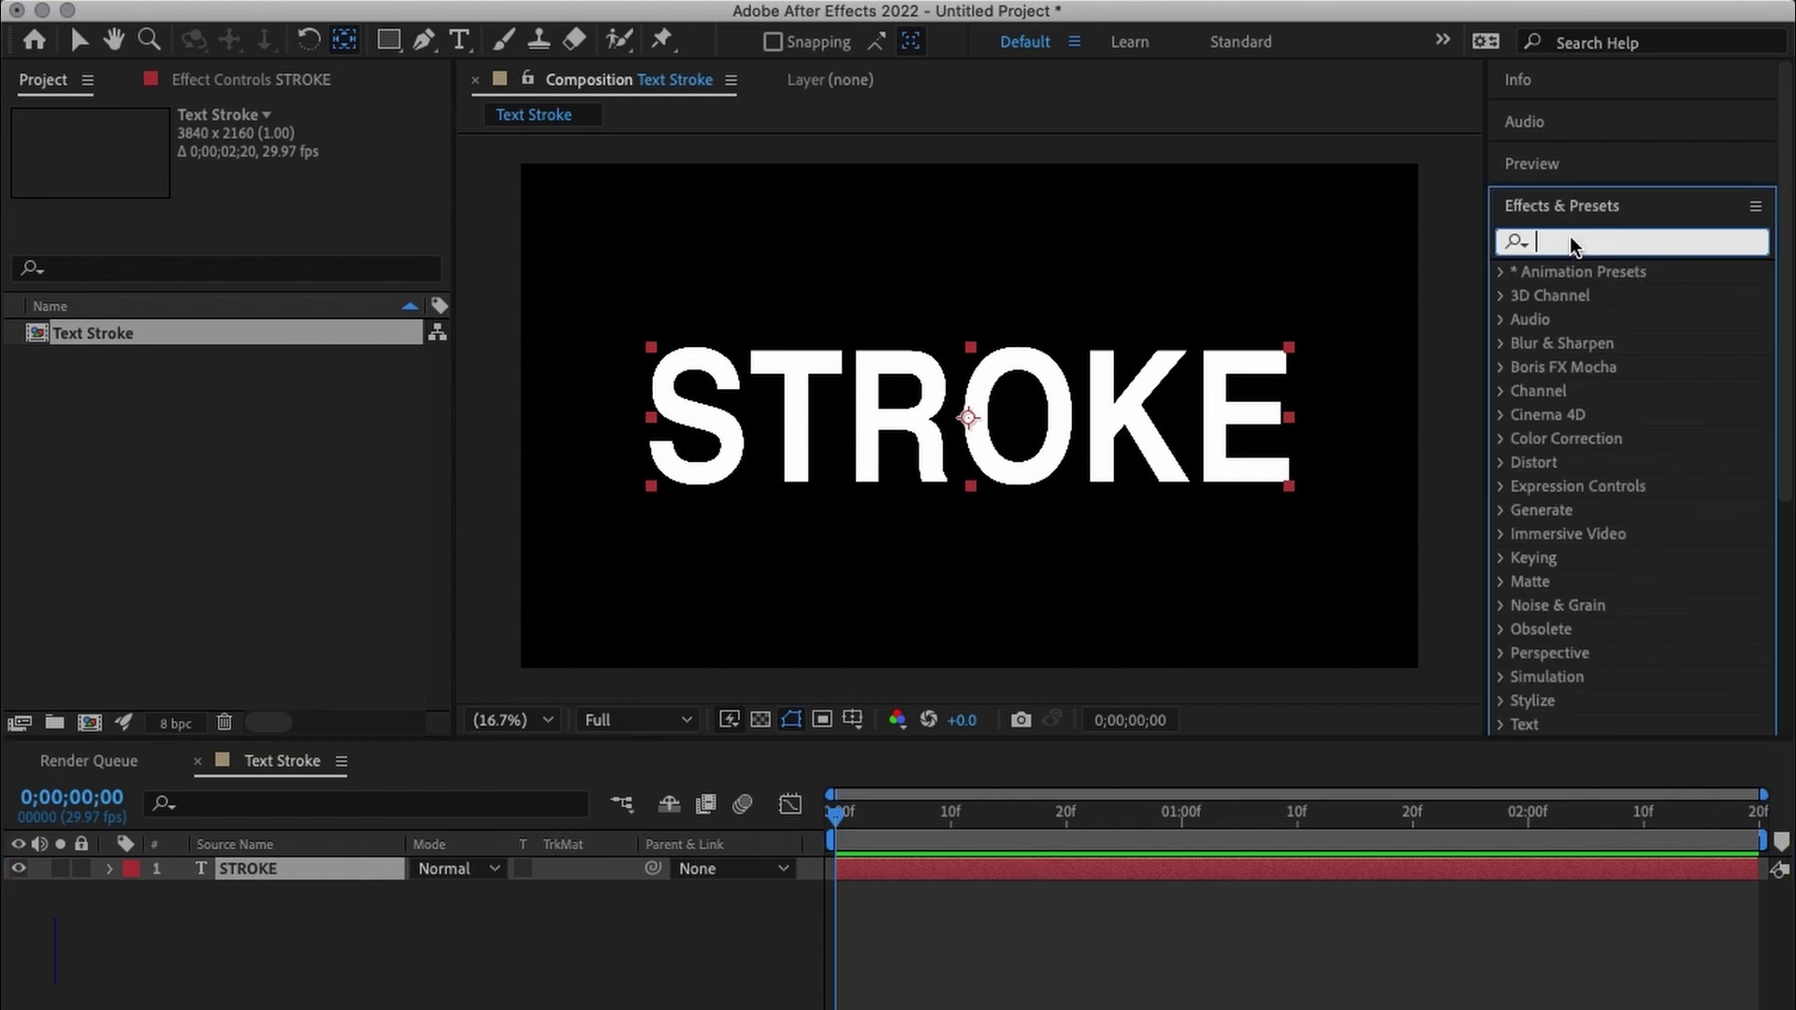
pyautogui.write('V')
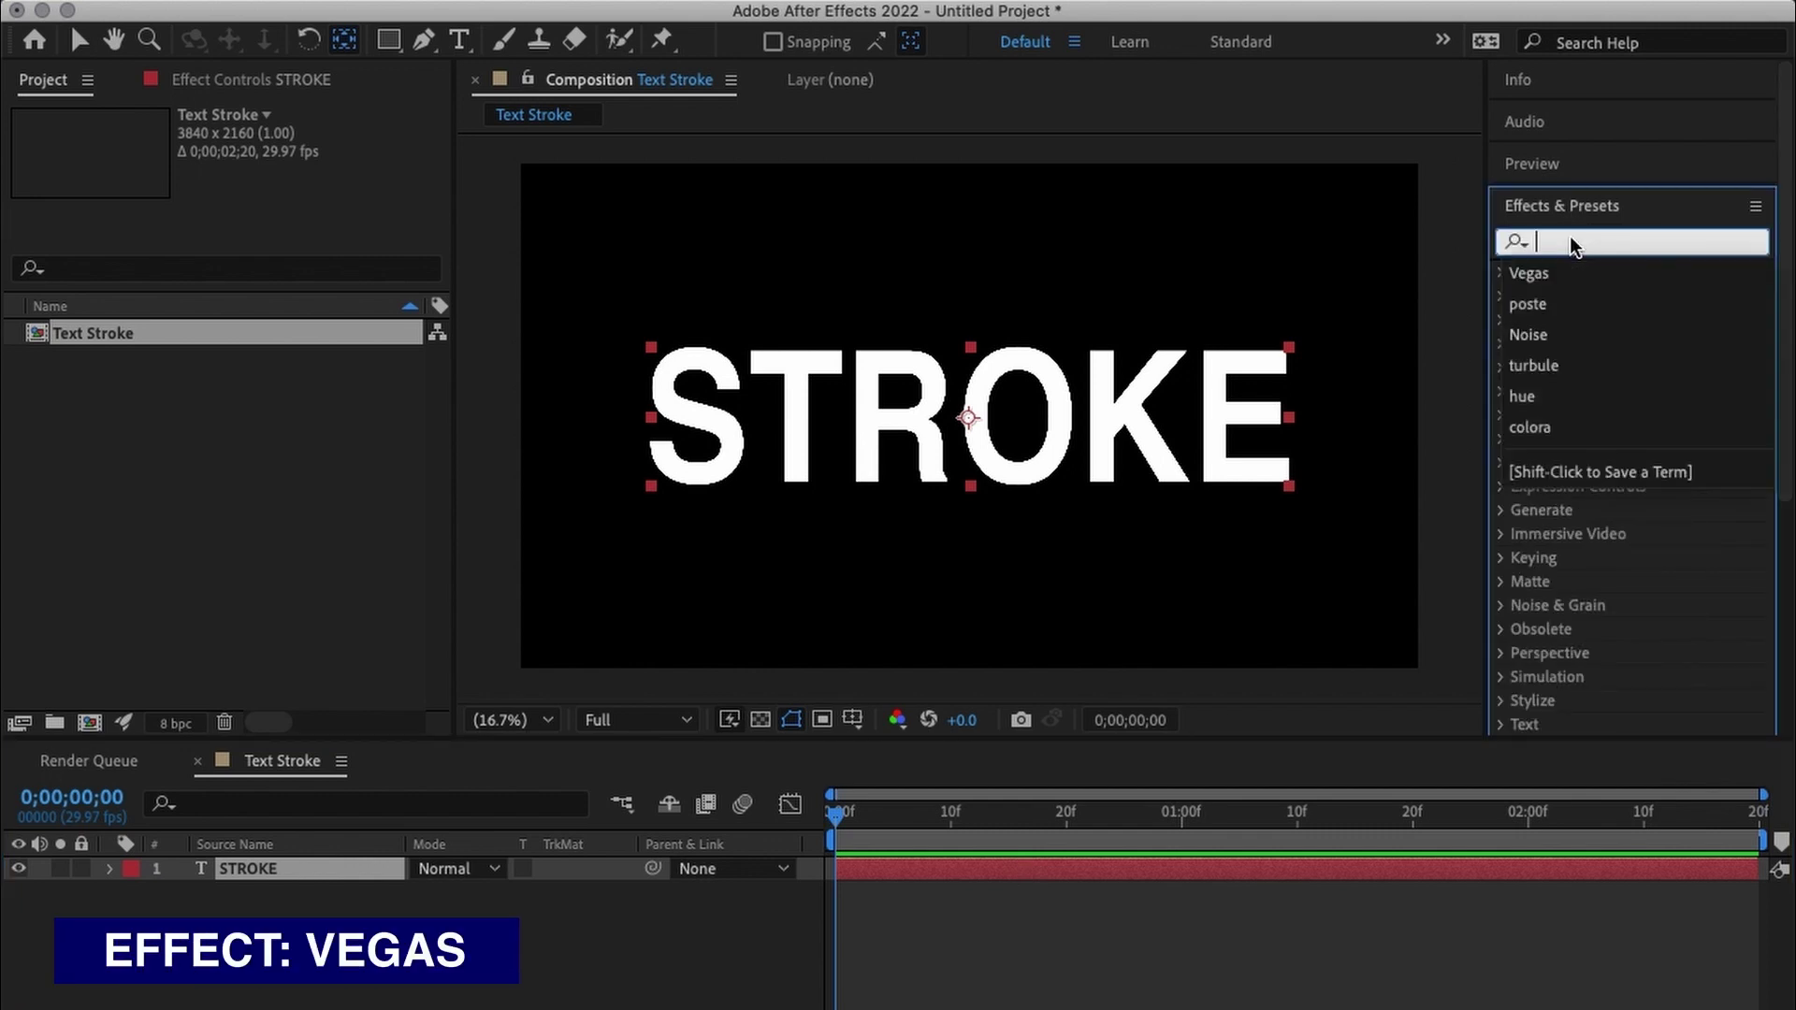
pyautogui.write('egas')
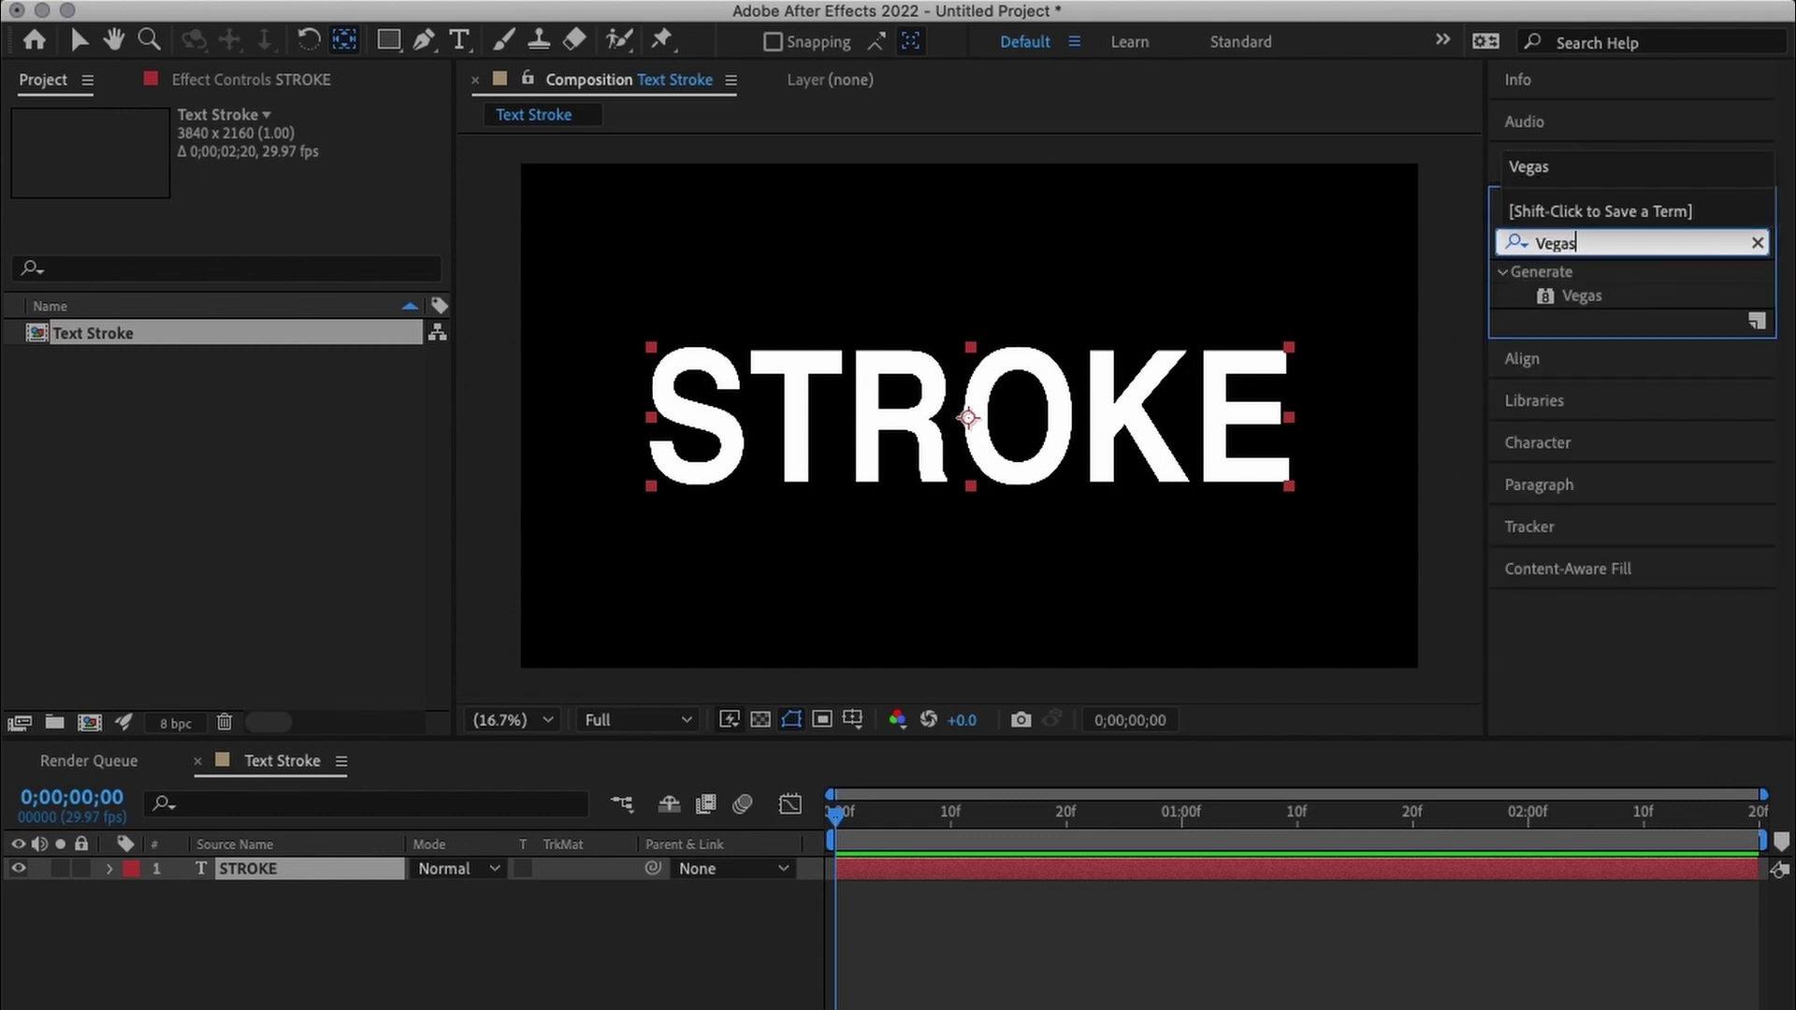
pyautogui.moveTo(1566, 297)
pyautogui.mouseDown()
pyautogui.moveTo(1202, 440)
pyautogui.moveTo(713, 334)
pyautogui.mouseUp()
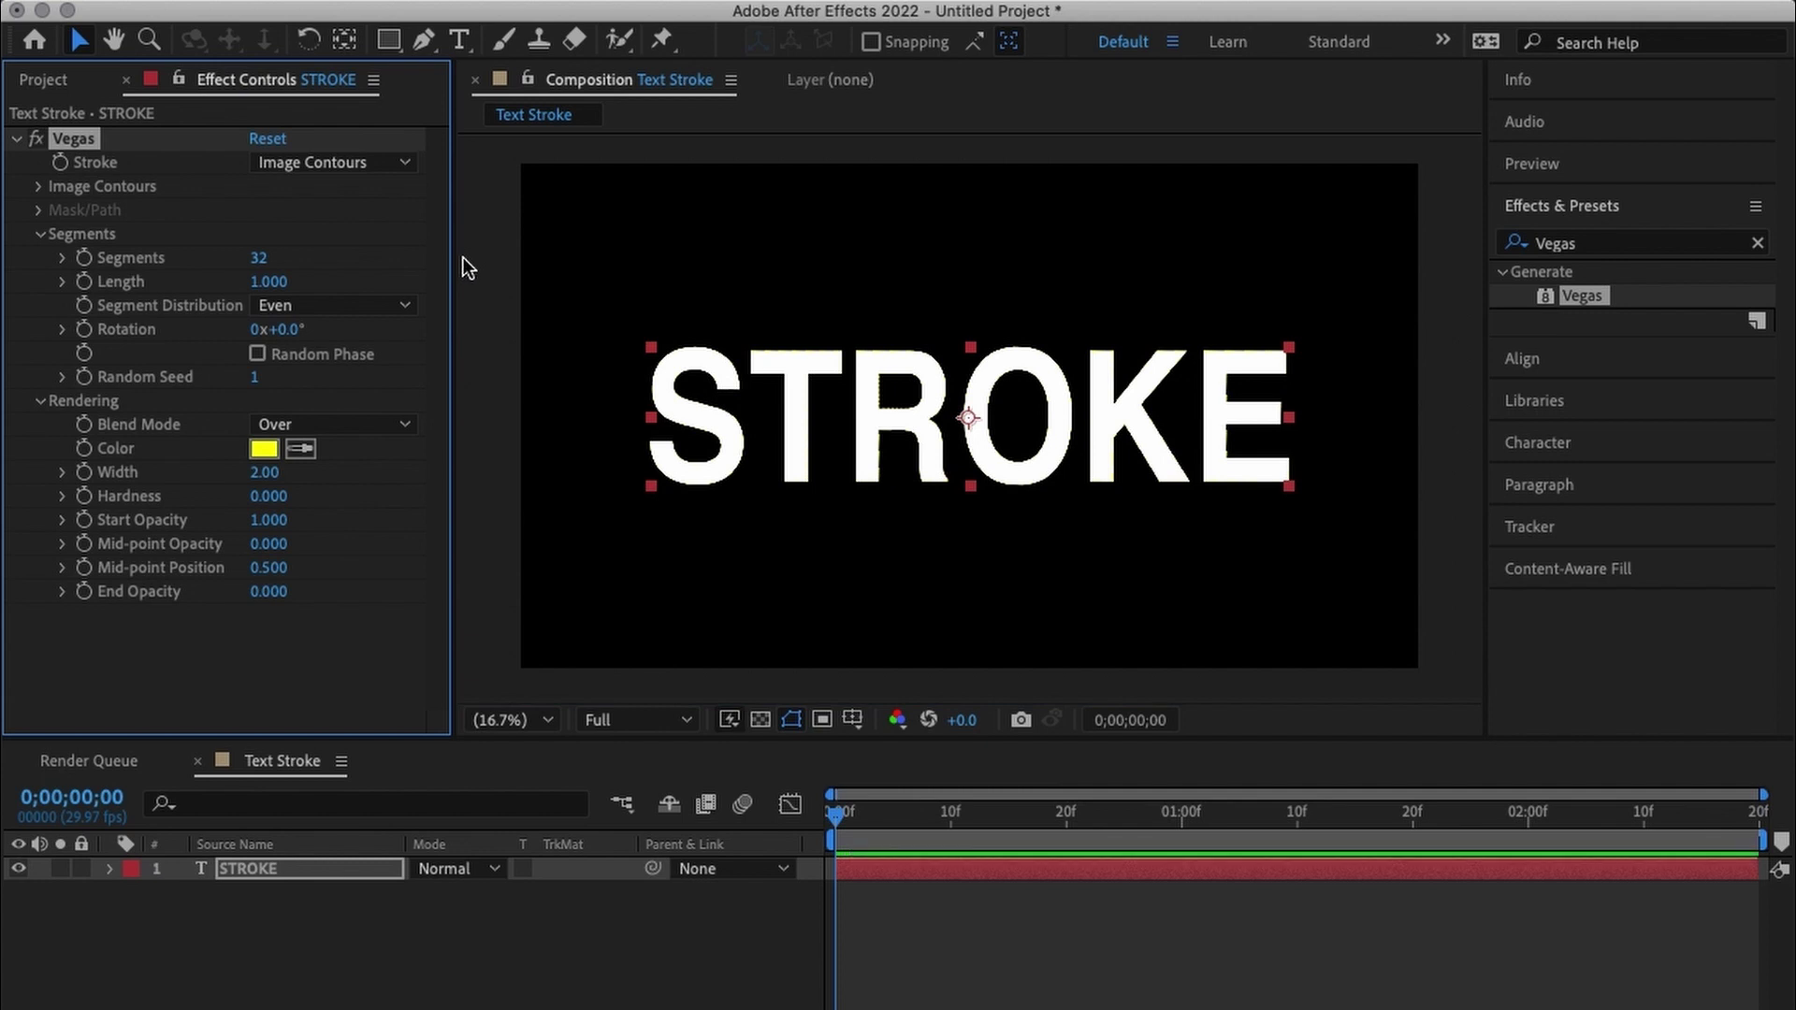
# Set the Vegas Image Contours input to the STROKE layer, Center sizing, and the Alpha channel.
pyautogui.click(38, 187)
pyautogui.click(298, 209)
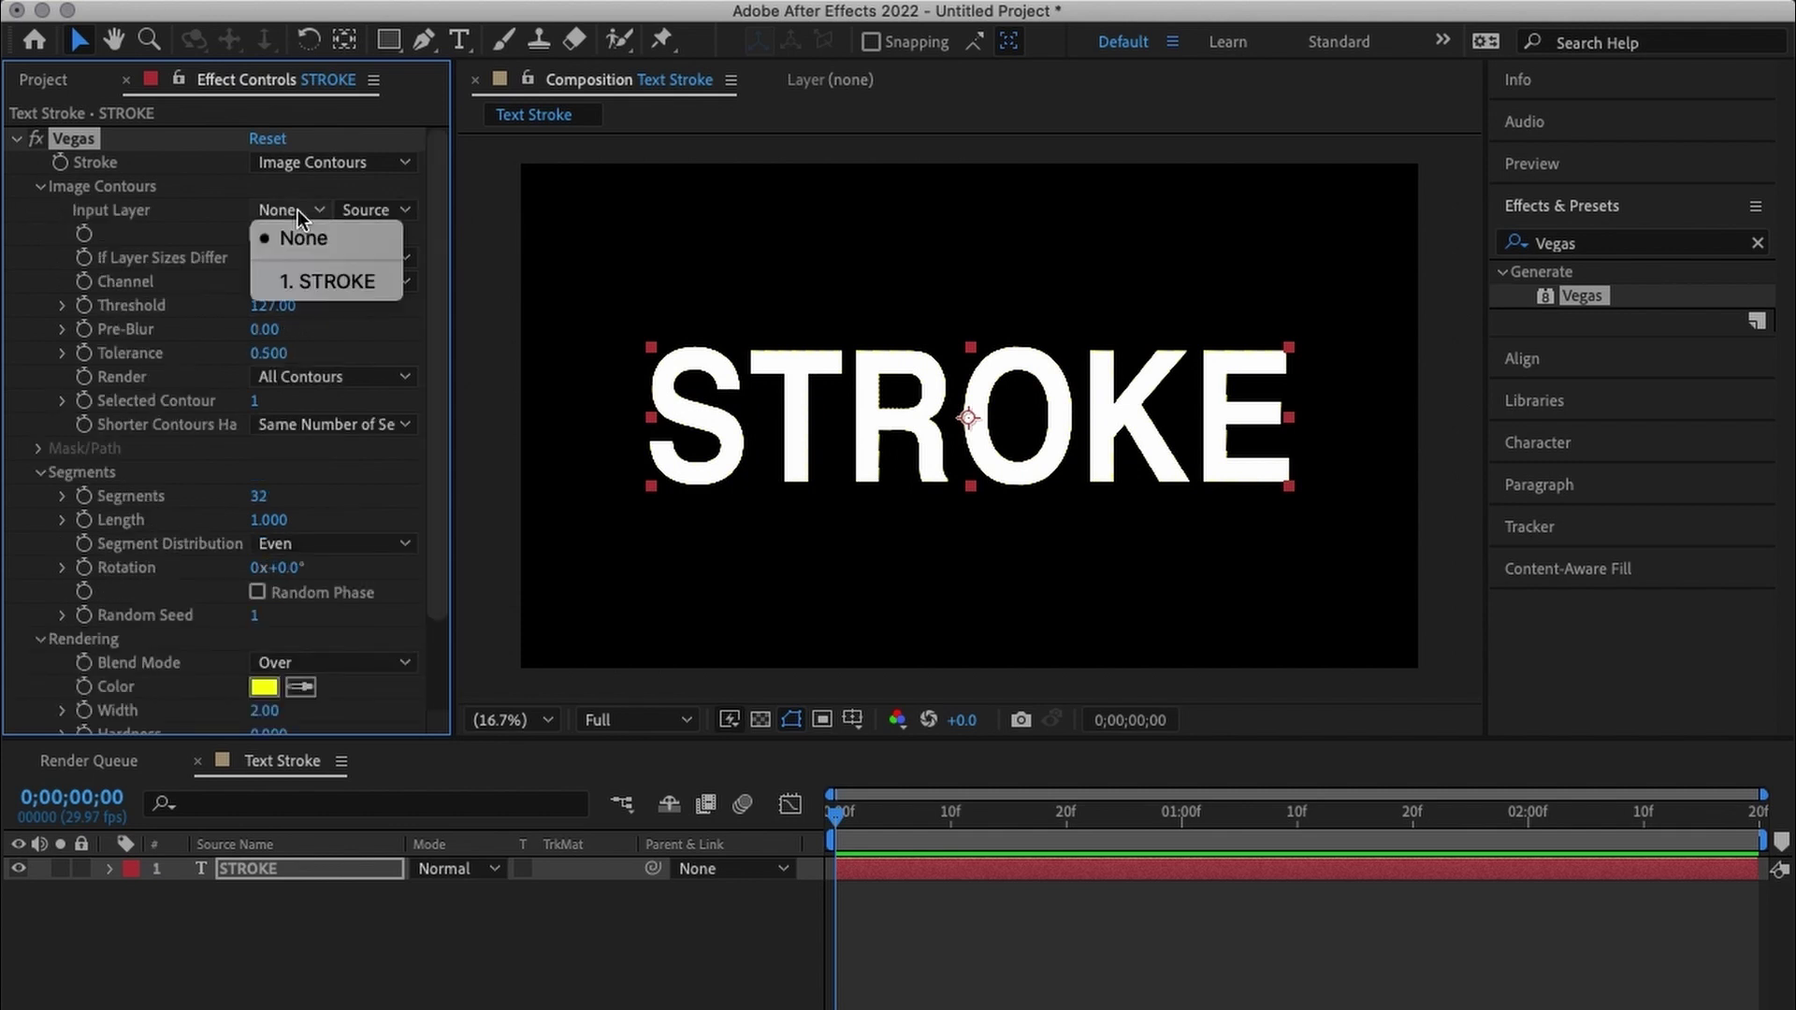
pyautogui.click(312, 288)
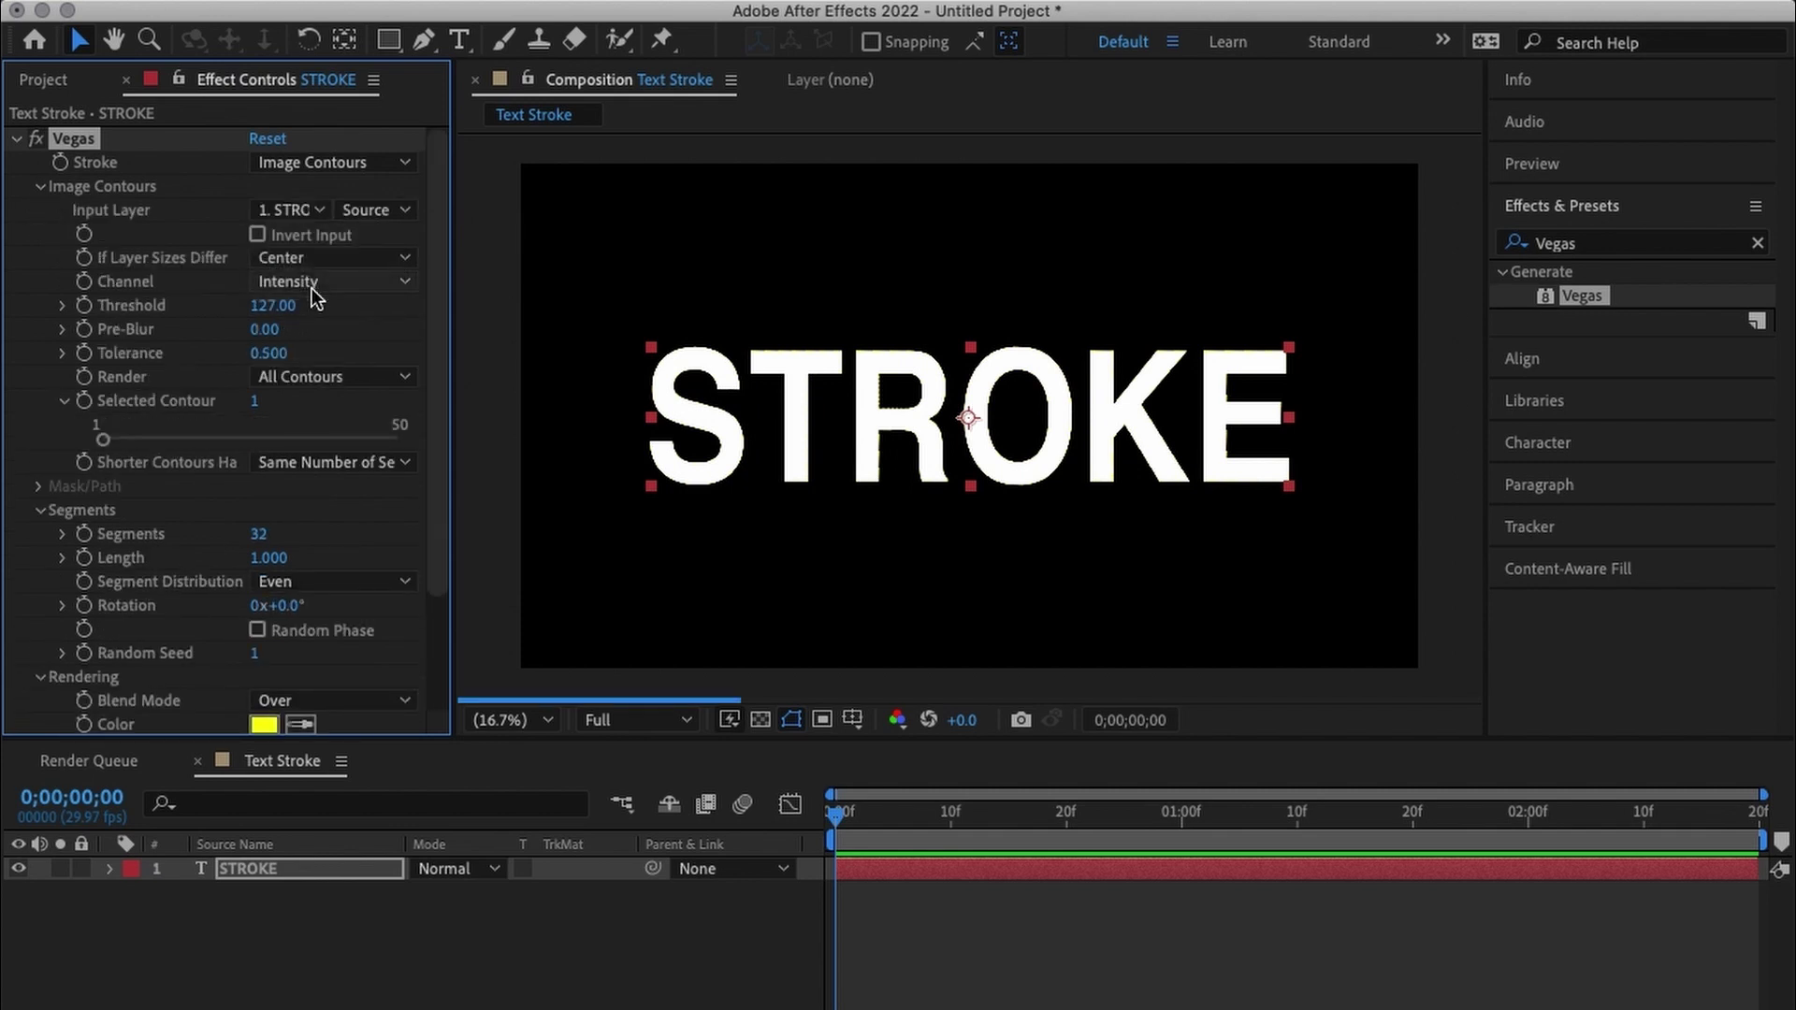
pyautogui.click(322, 261)
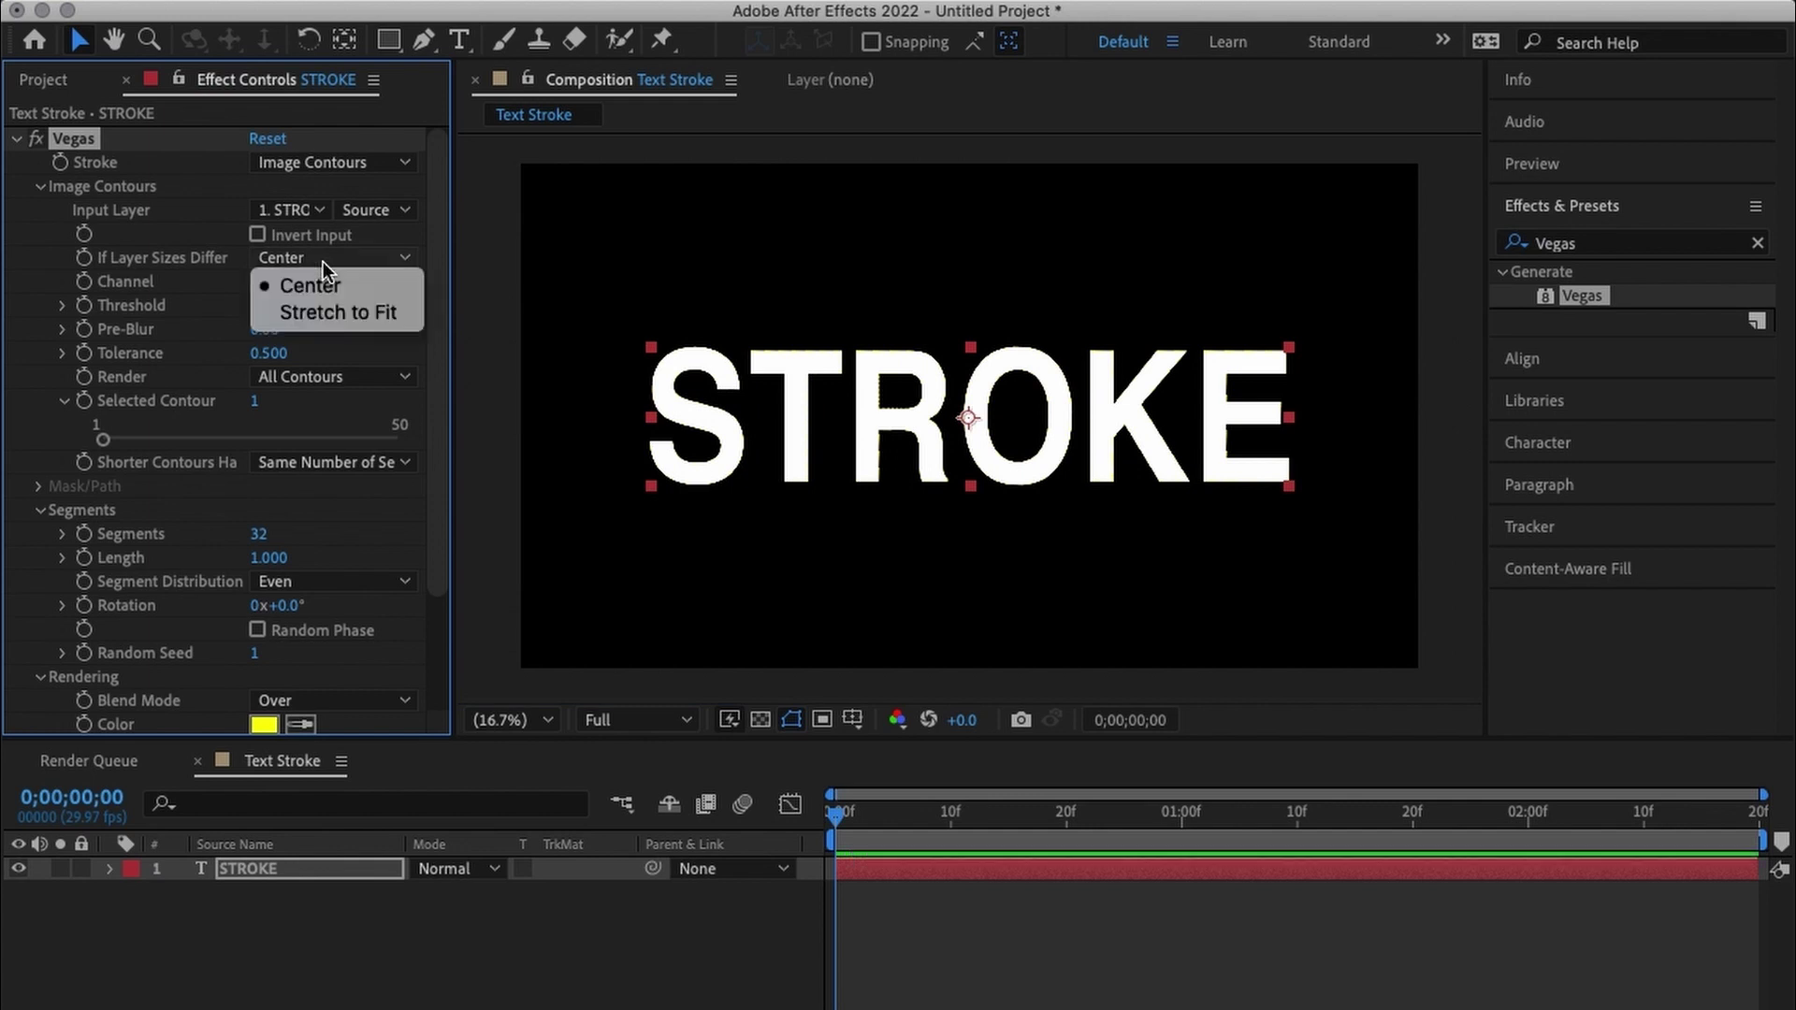
pyautogui.click(326, 286)
pyautogui.click(276, 281)
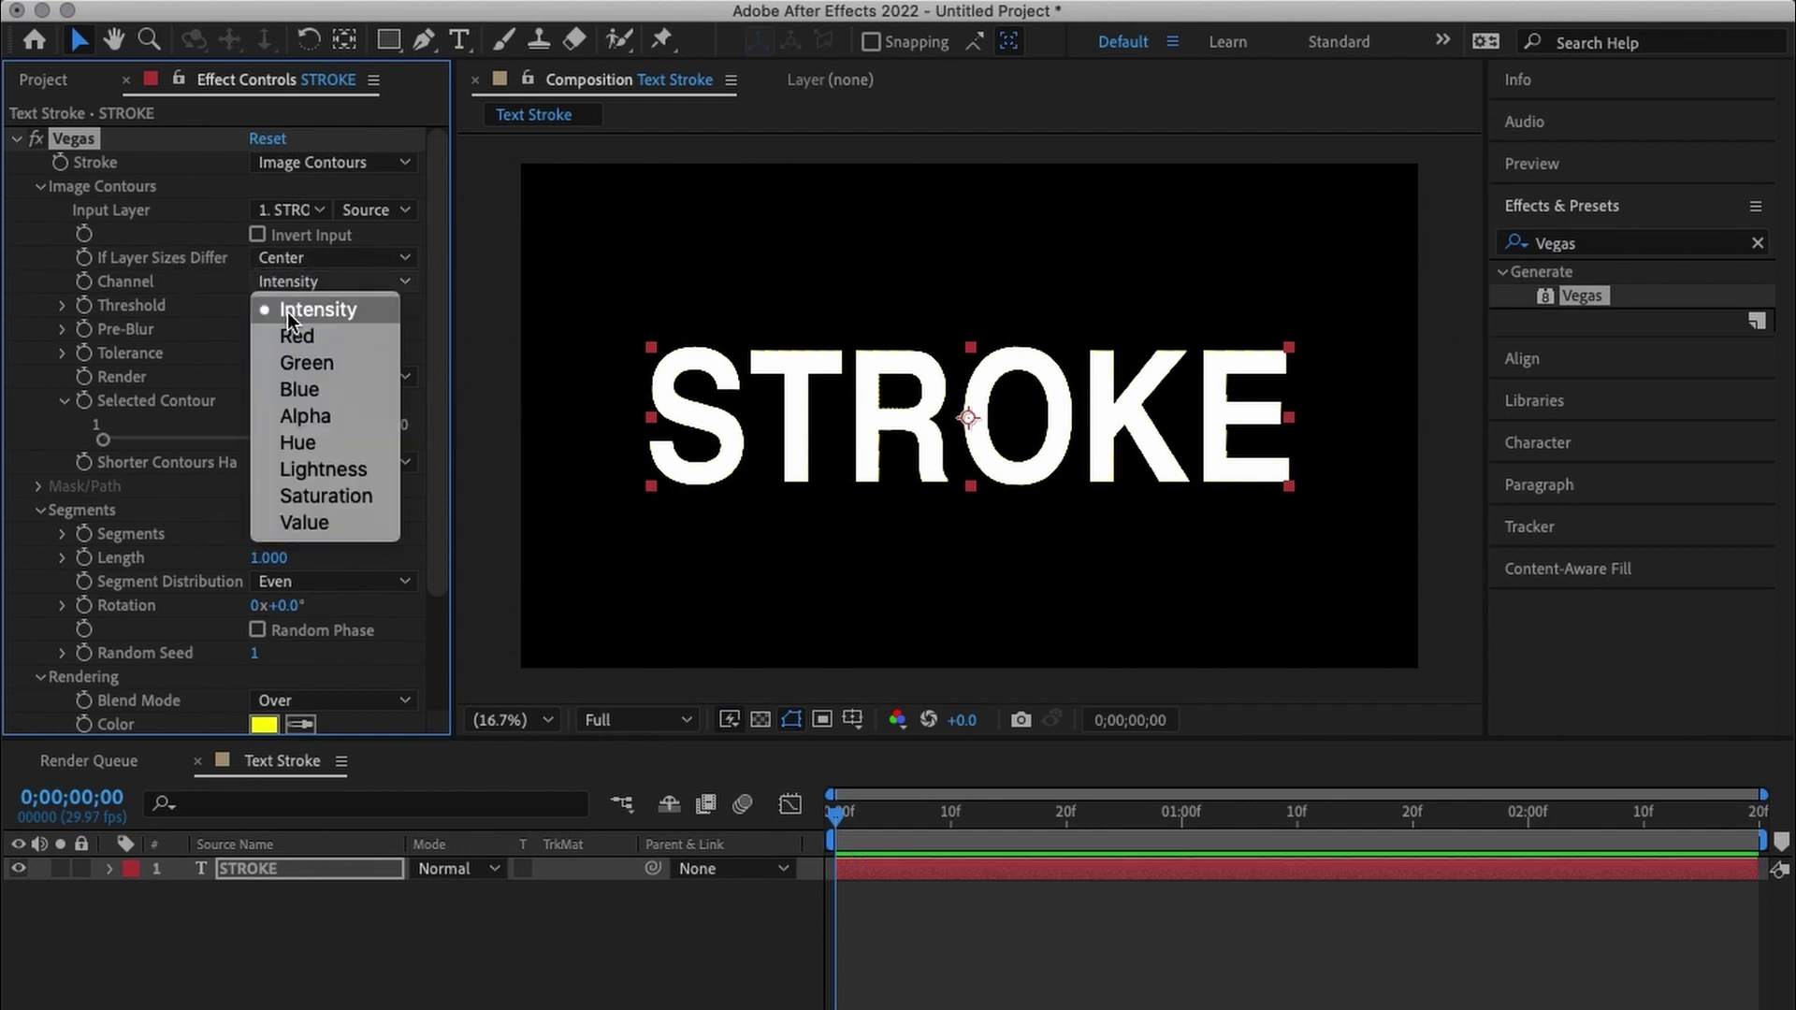
pyautogui.click(315, 416)
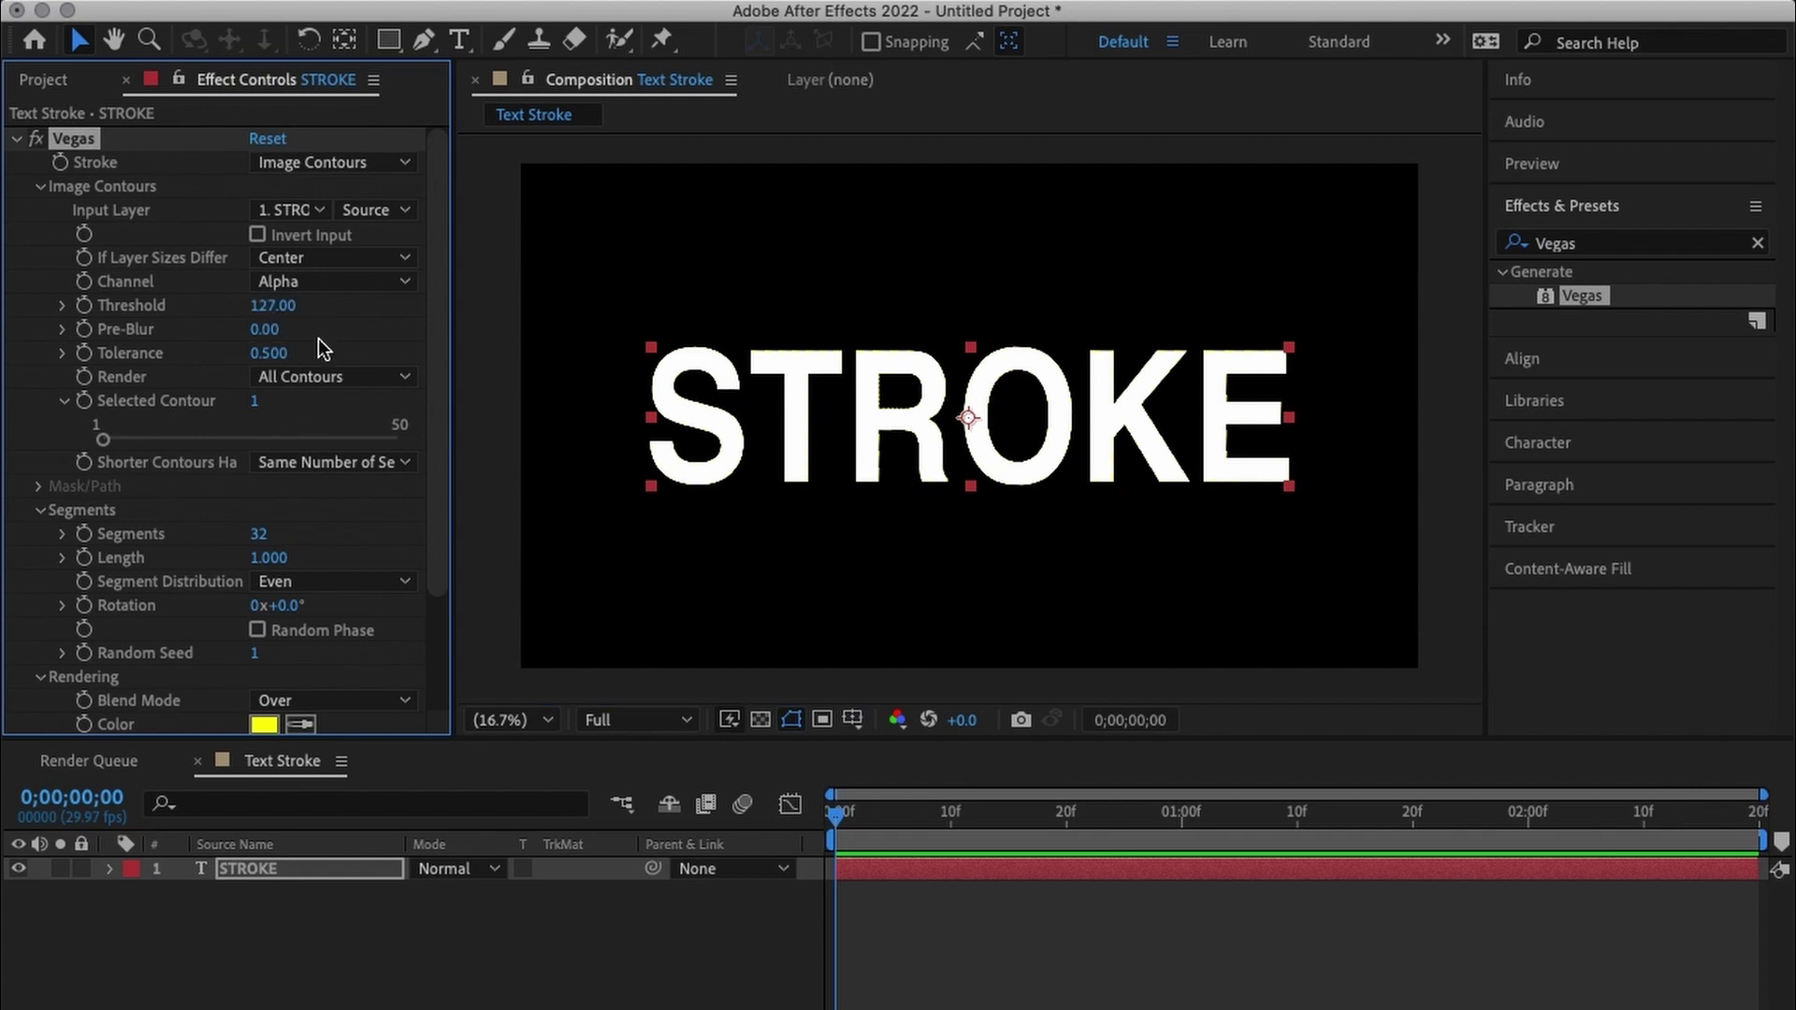
# Set the Vegas stroke to 1 segment with a width of 18.
pyautogui.scroll(-3, 319, 340)
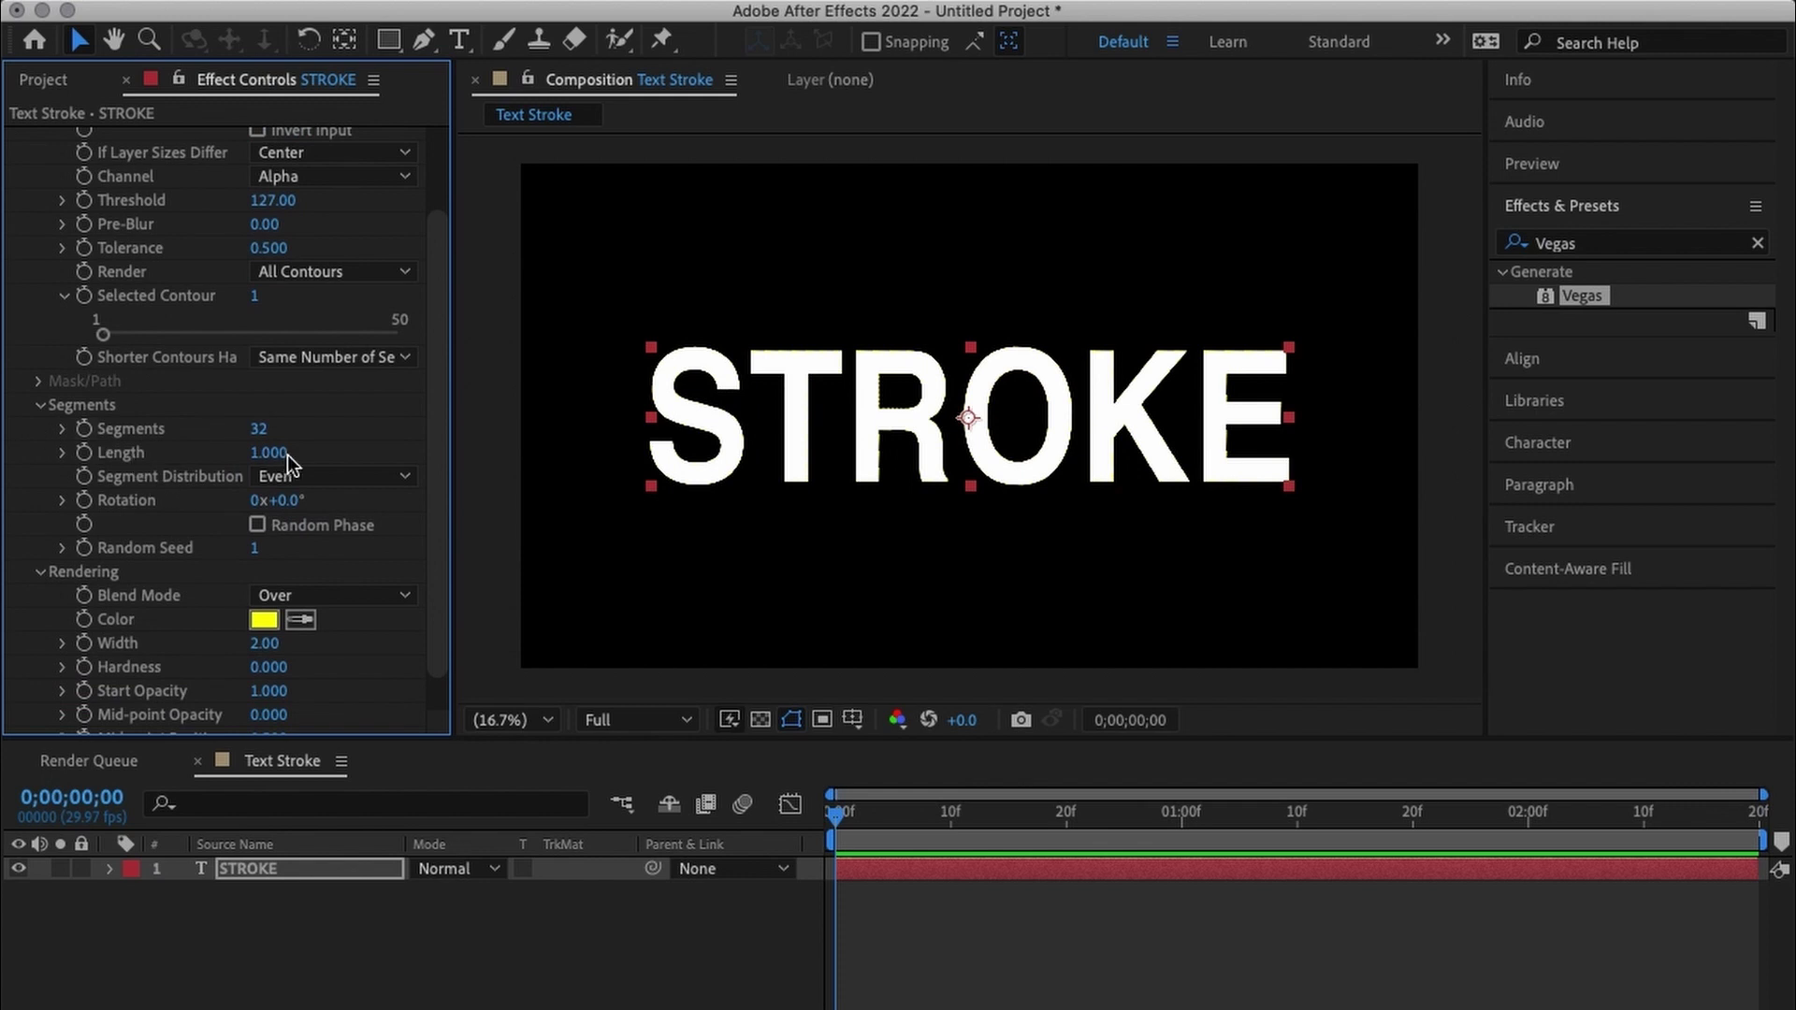
pyautogui.click(258, 431)
pyautogui.write('1')
pyautogui.press('Return')
pyautogui.scroll(-1, 155, 535)
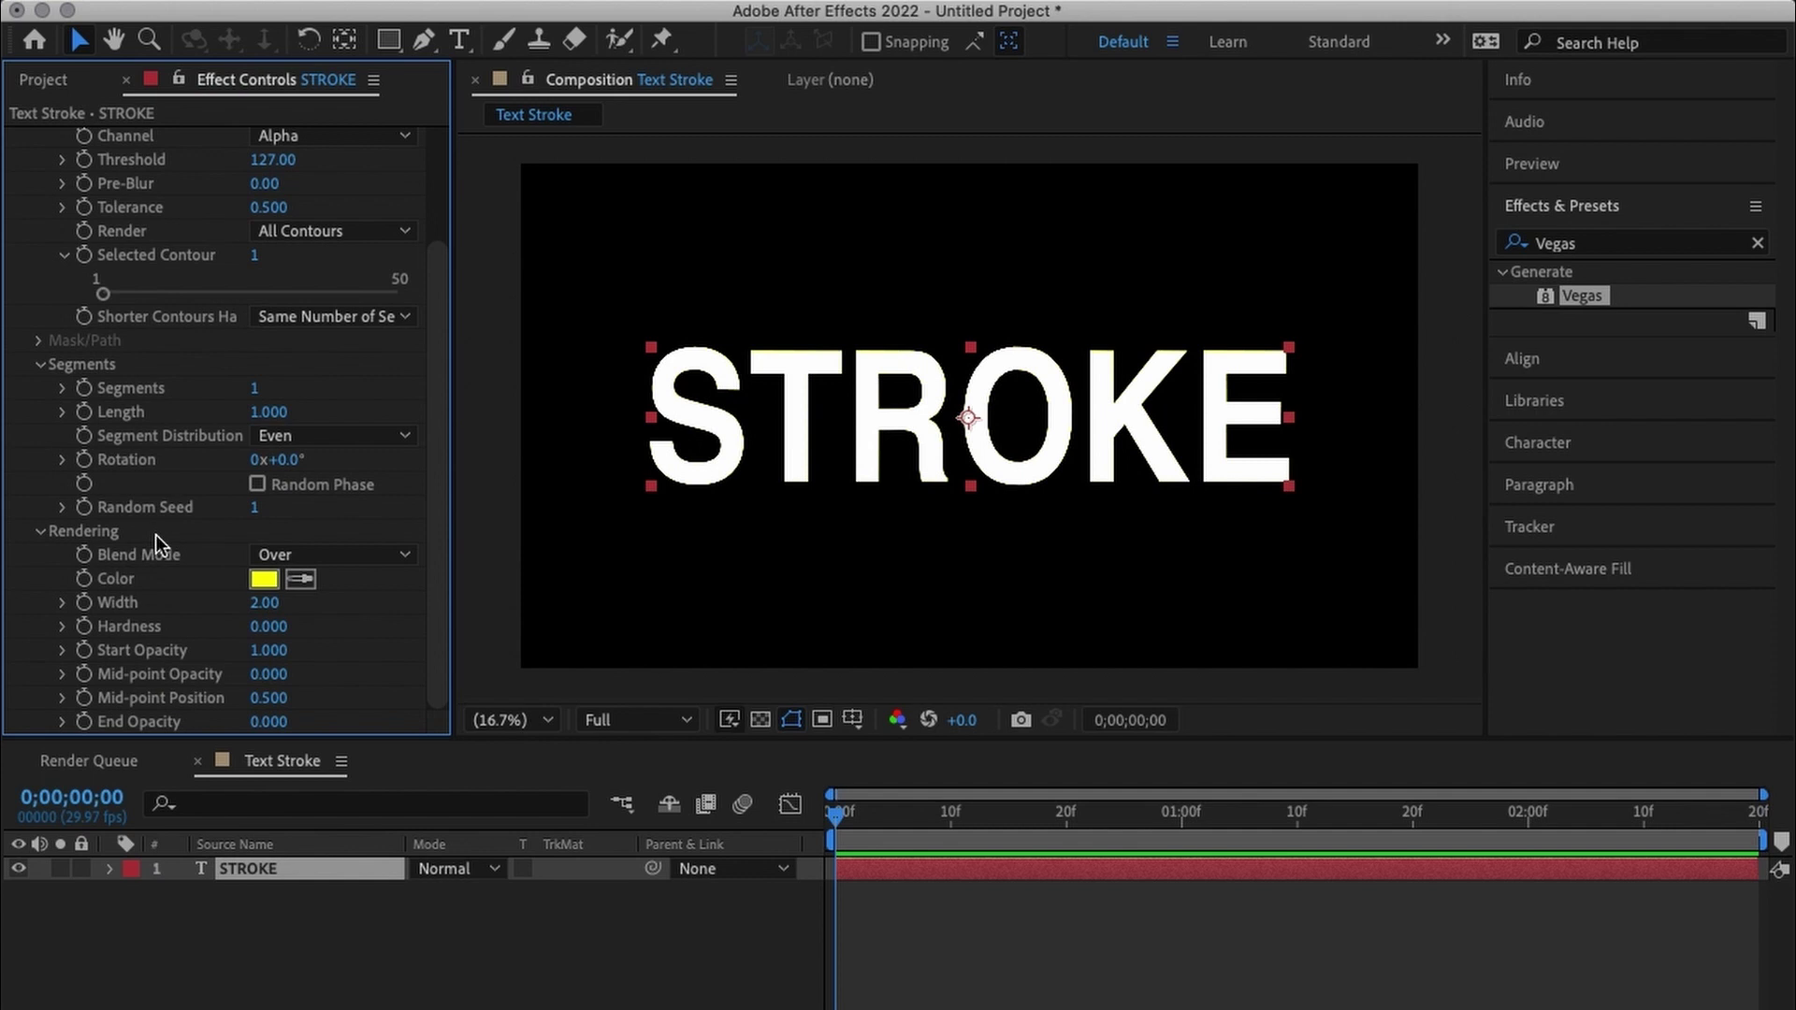
pyautogui.click(260, 606)
pyautogui.press('Return')
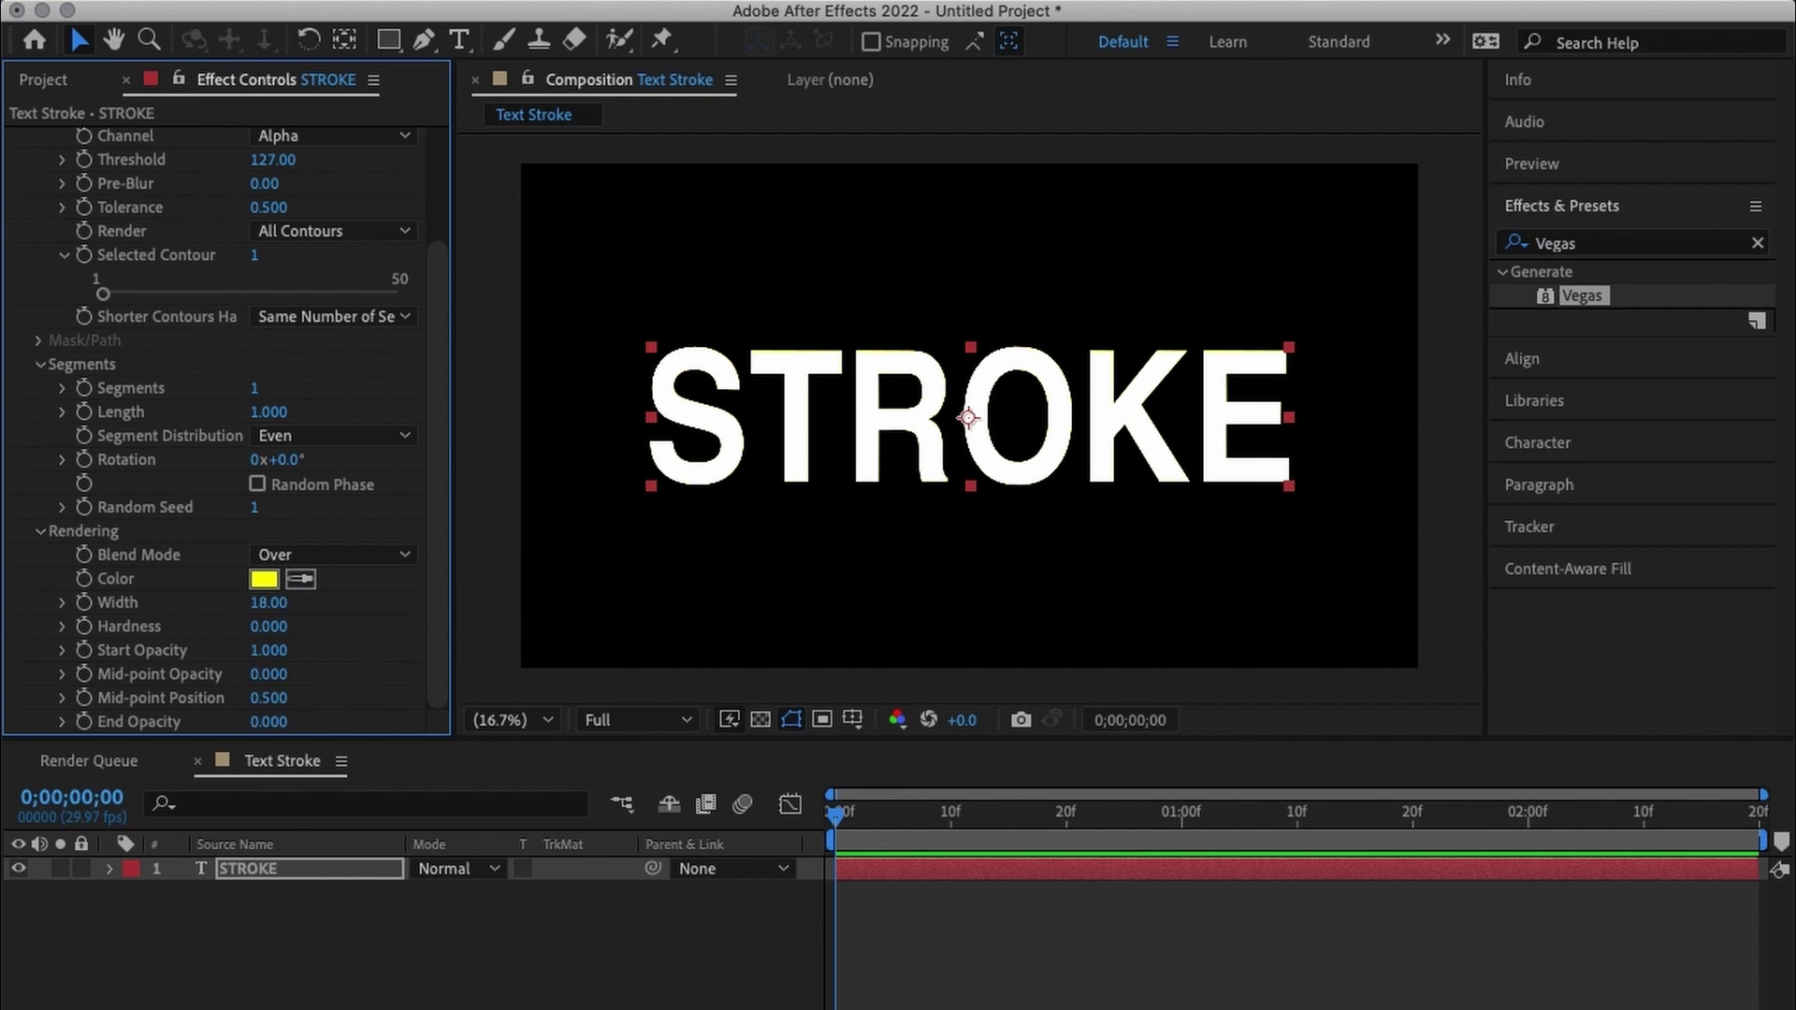
# Set the Vegas blend mode to Transparent, checking it against the transparency grid.
pyautogui.click(381, 554)
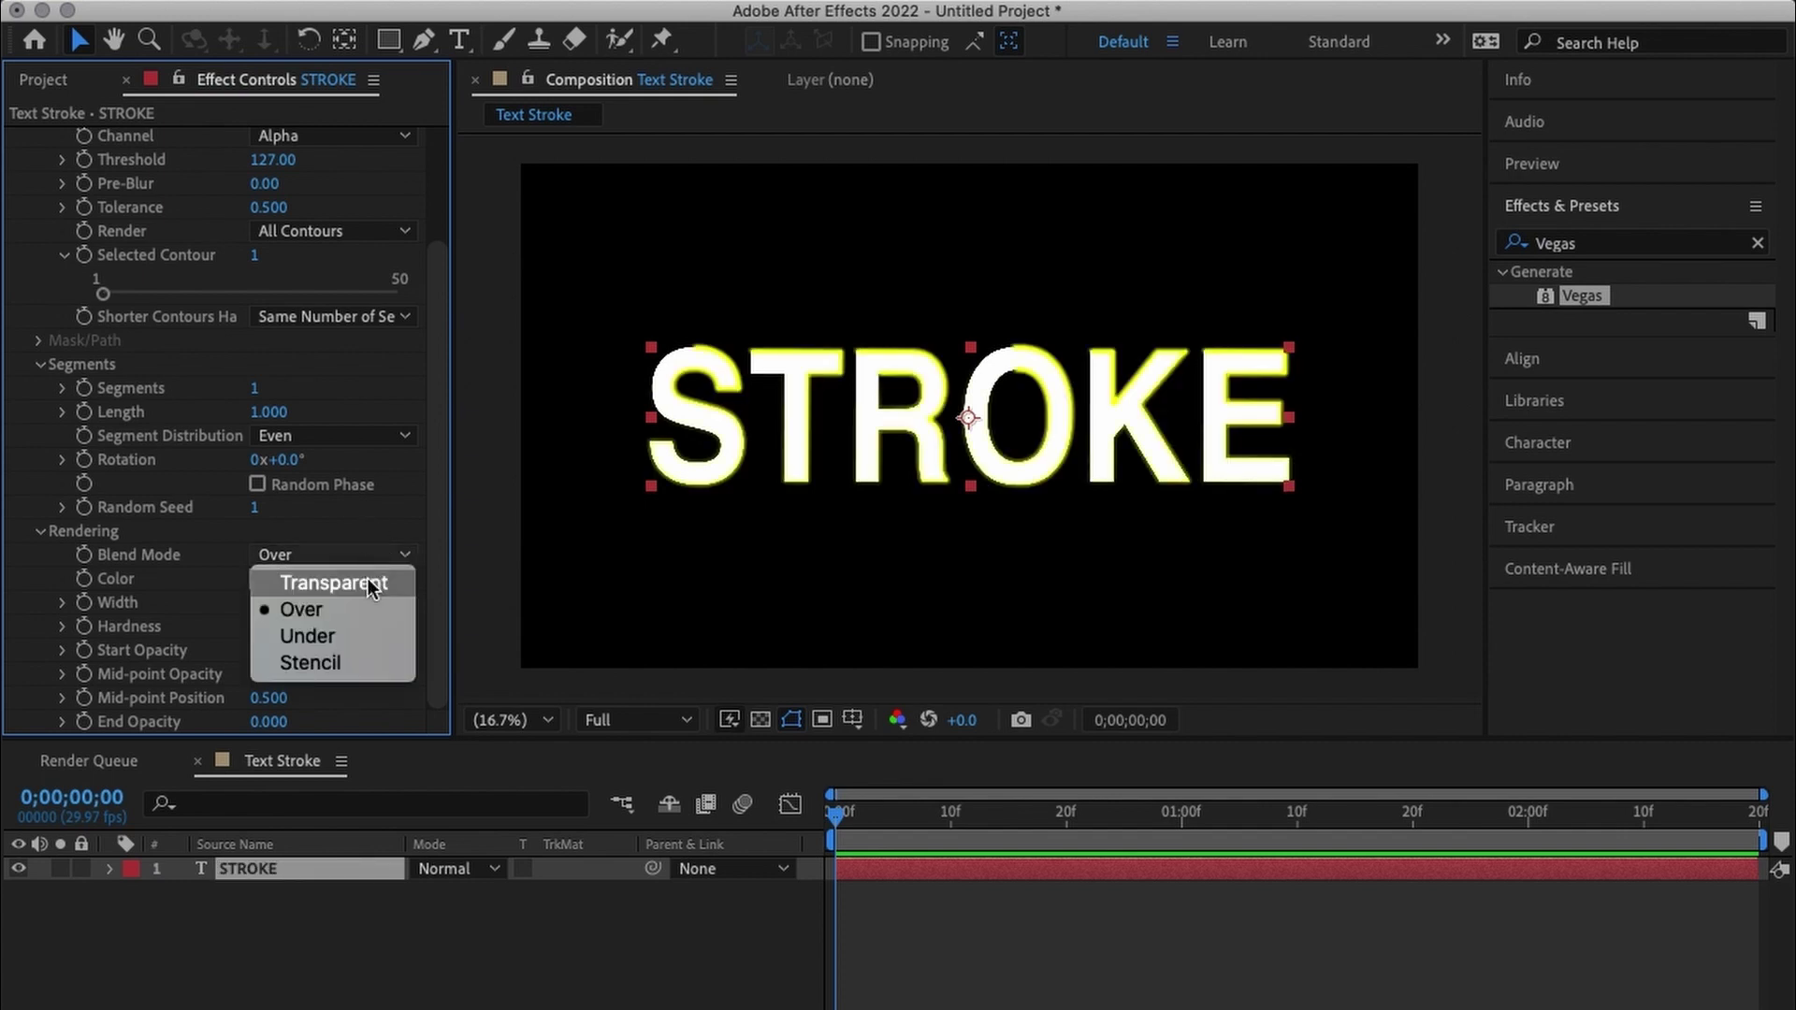
pyautogui.click(368, 580)
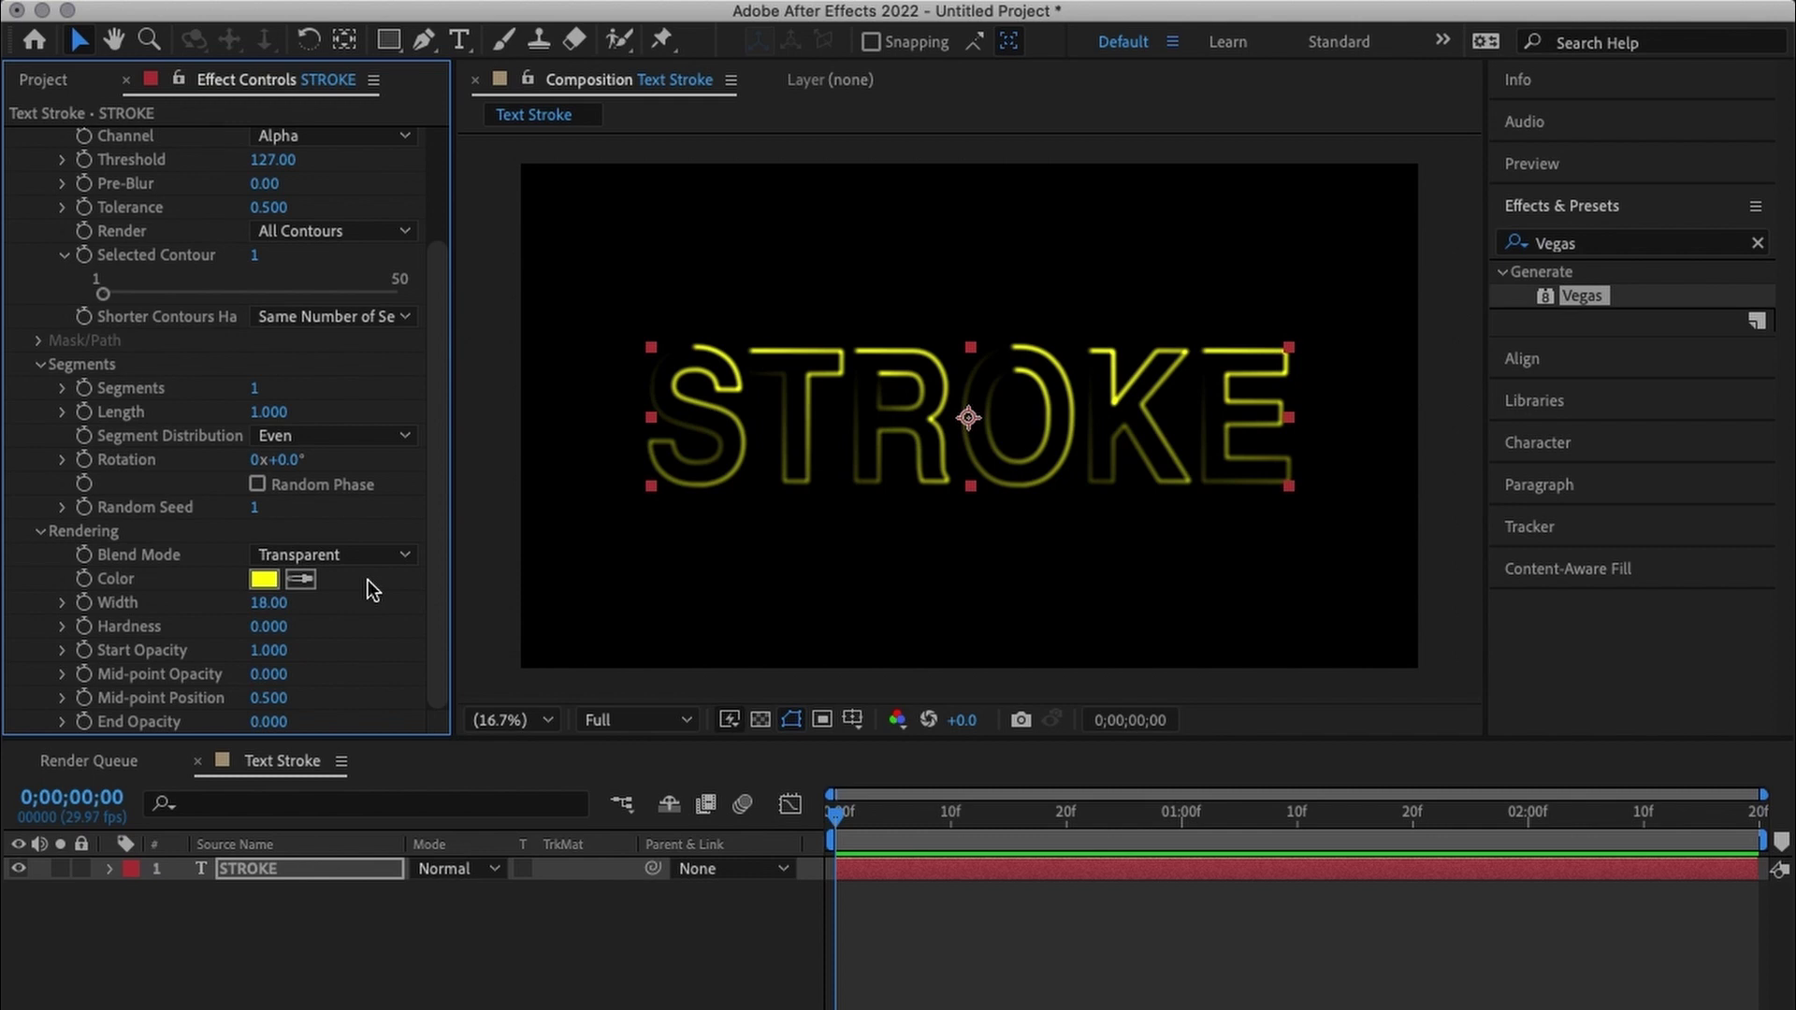
pyautogui.click(760, 719)
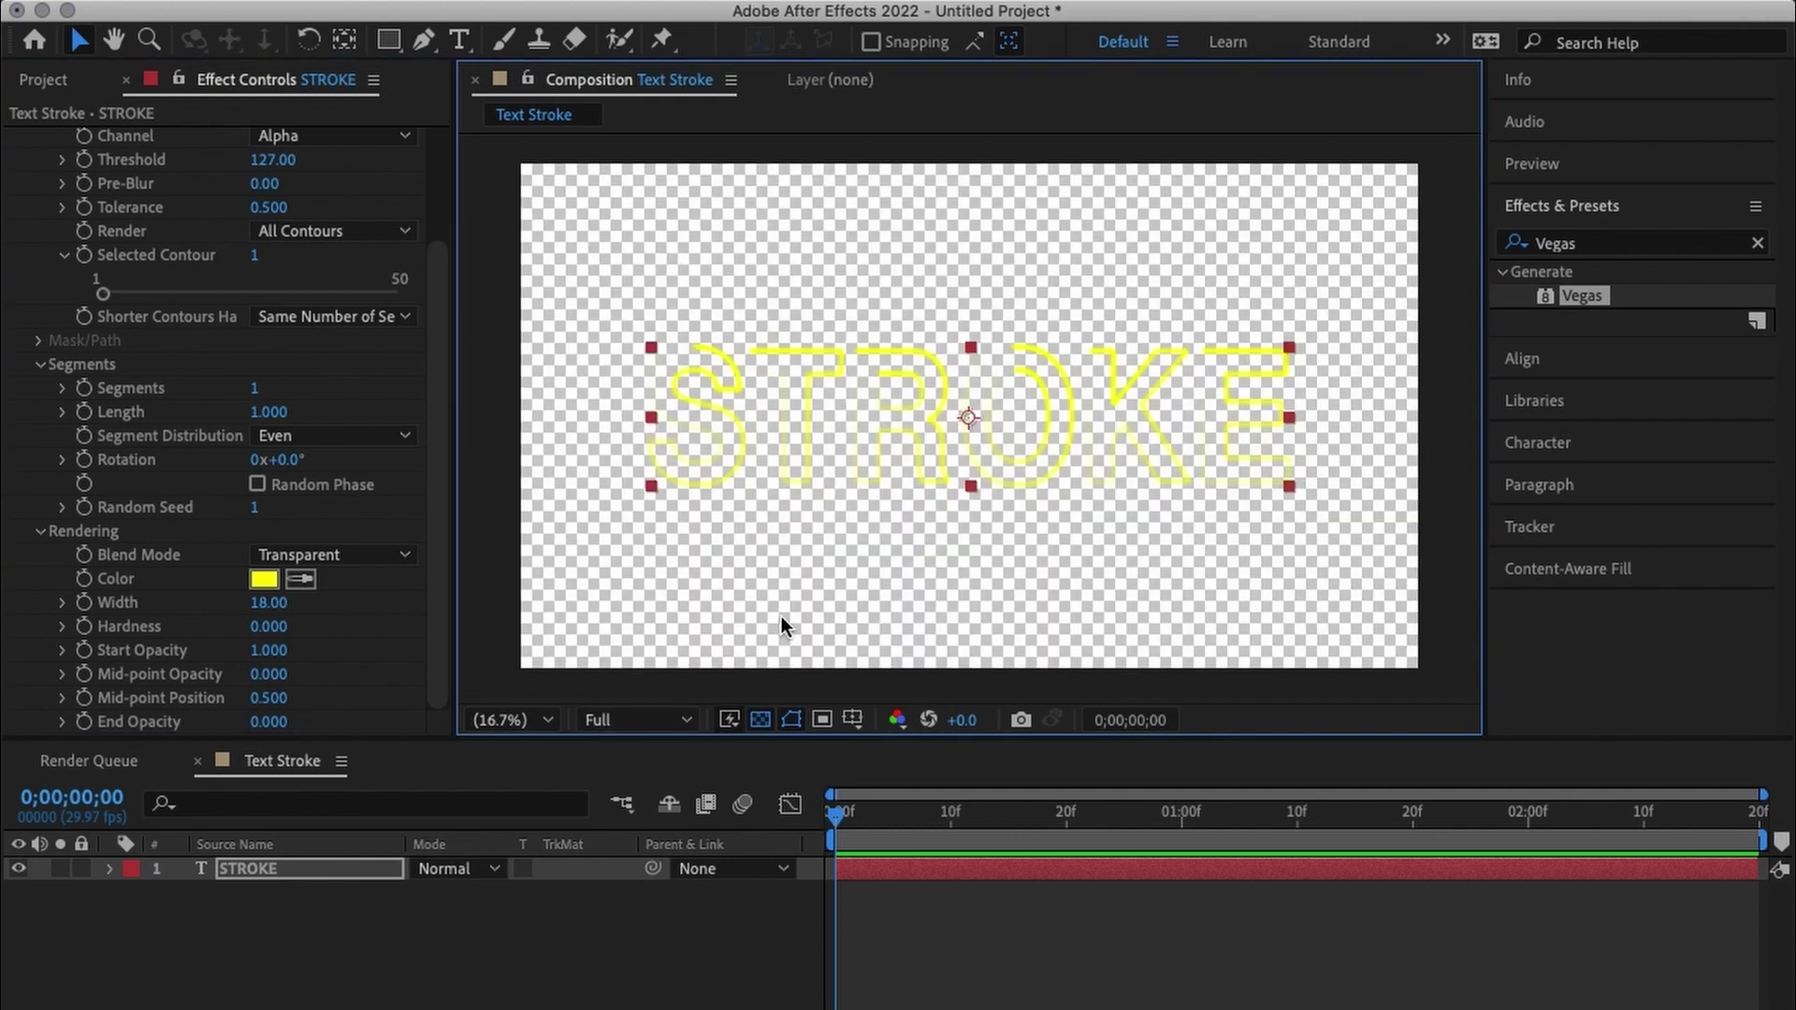
pyautogui.click(761, 719)
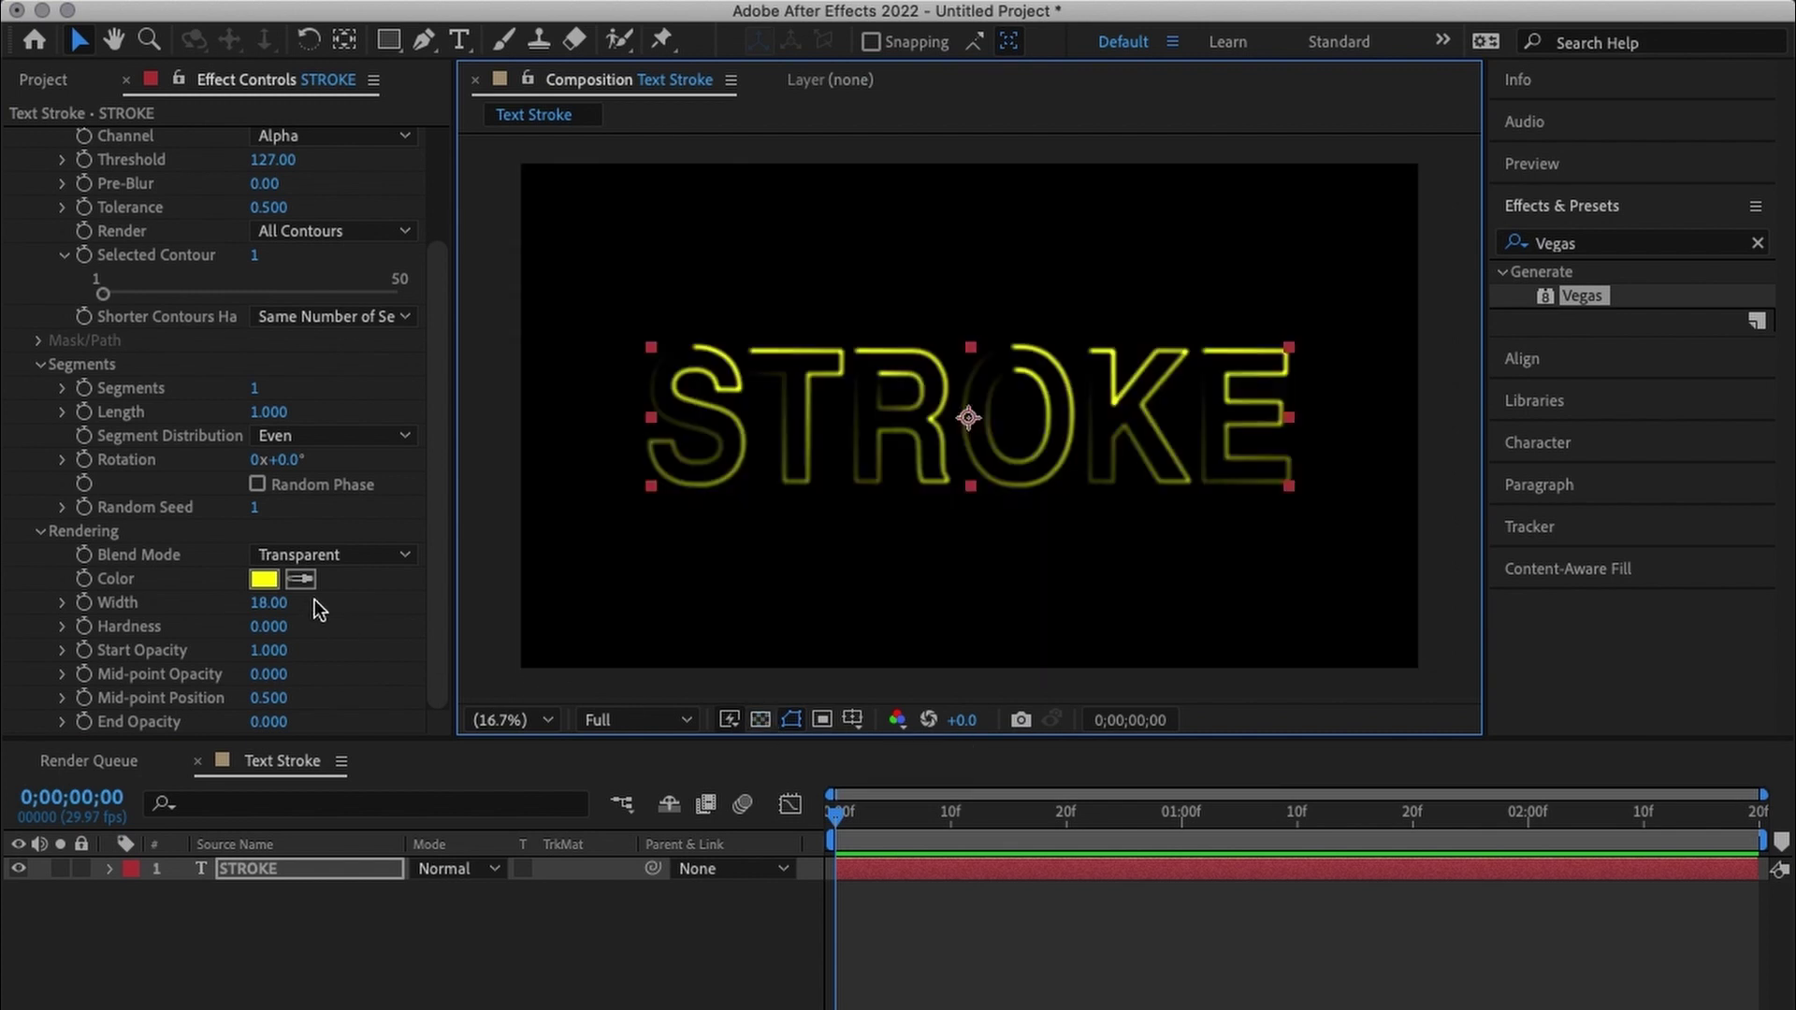
# Make the stroke white with Hardness 0.5 and End Opacity 1.
pyautogui.click(264, 580)
pyautogui.moveTo(1034, 721); pyautogui.dragTo(1070, 490)
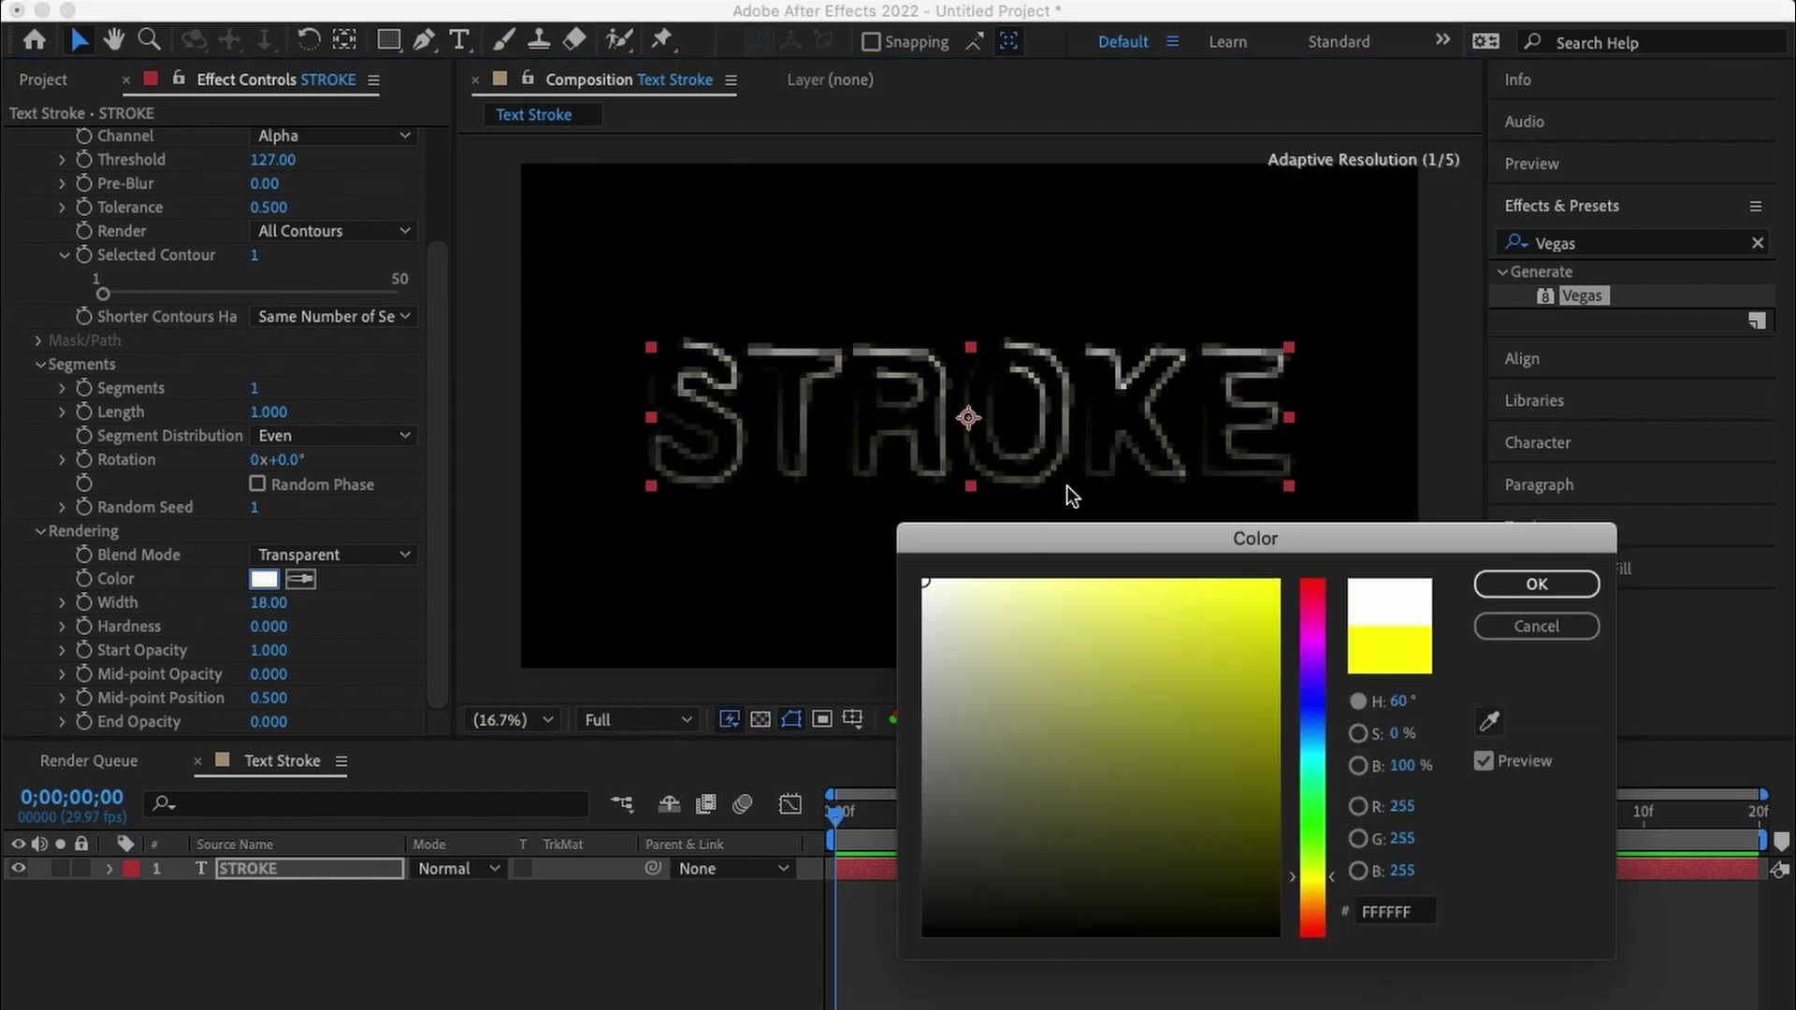
pyautogui.click(1536, 584)
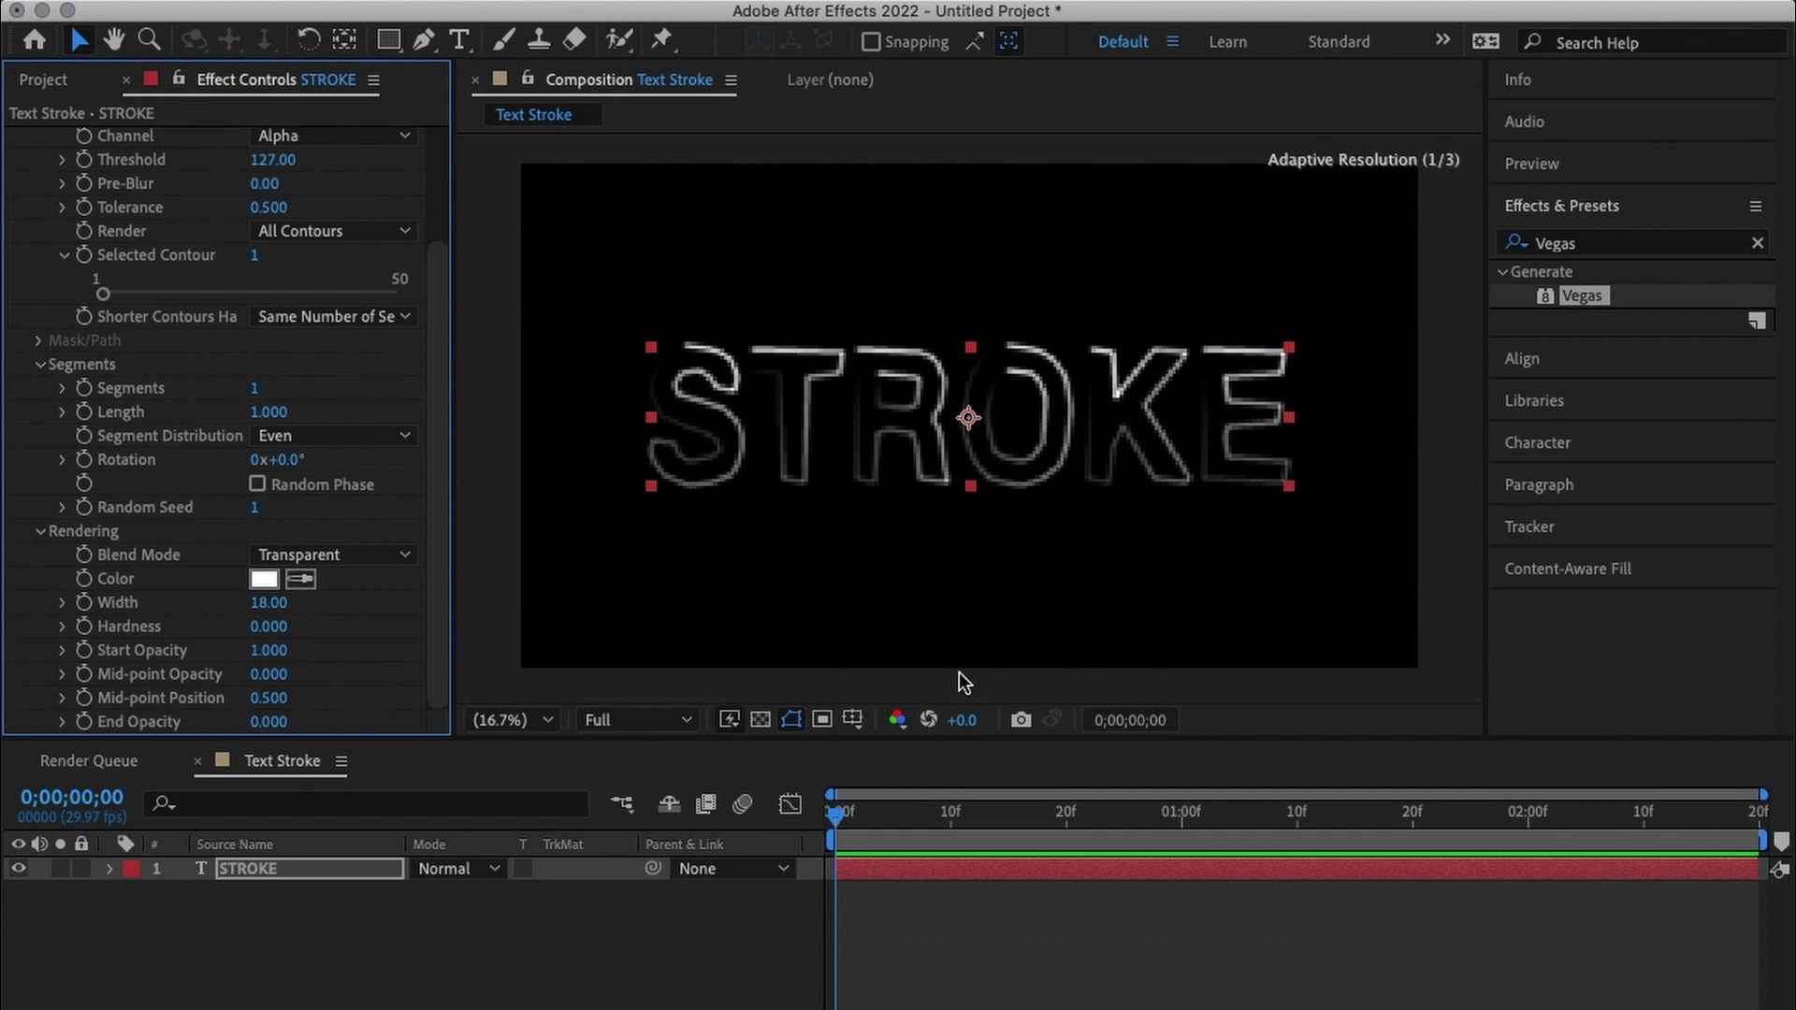
pyautogui.click(271, 626)
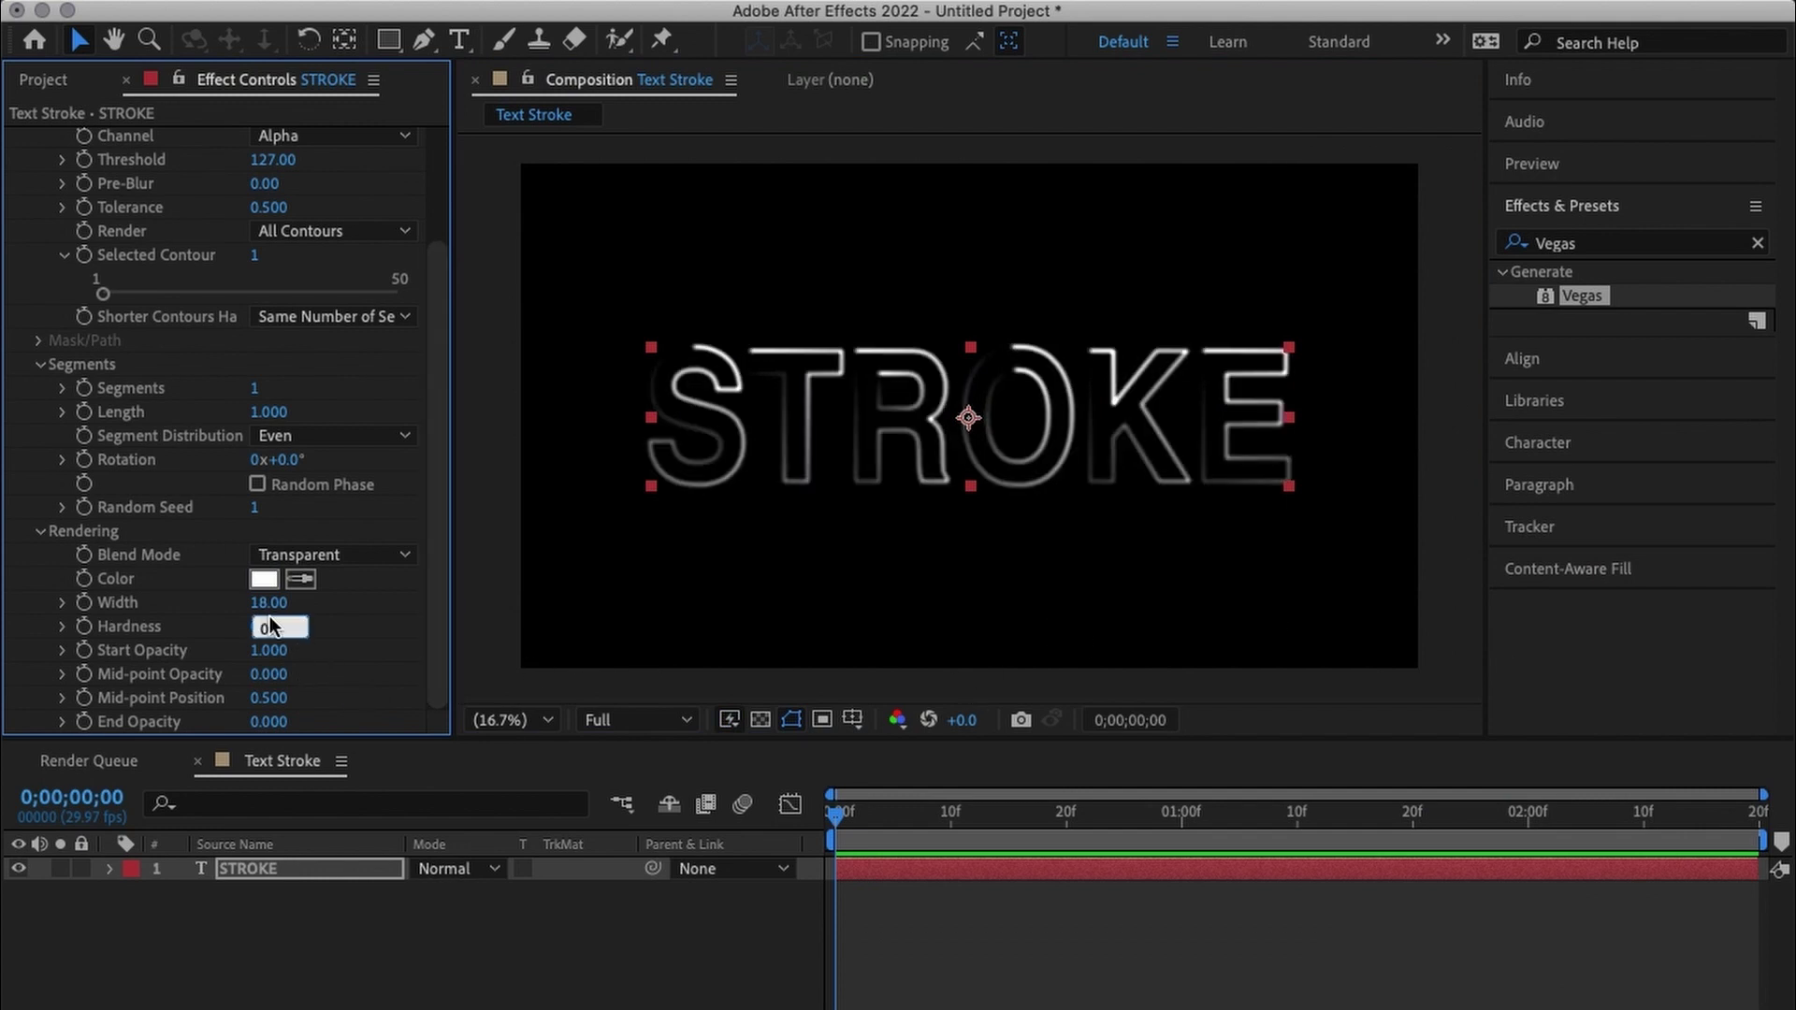
pyautogui.write('0.5')
pyautogui.press('Return')
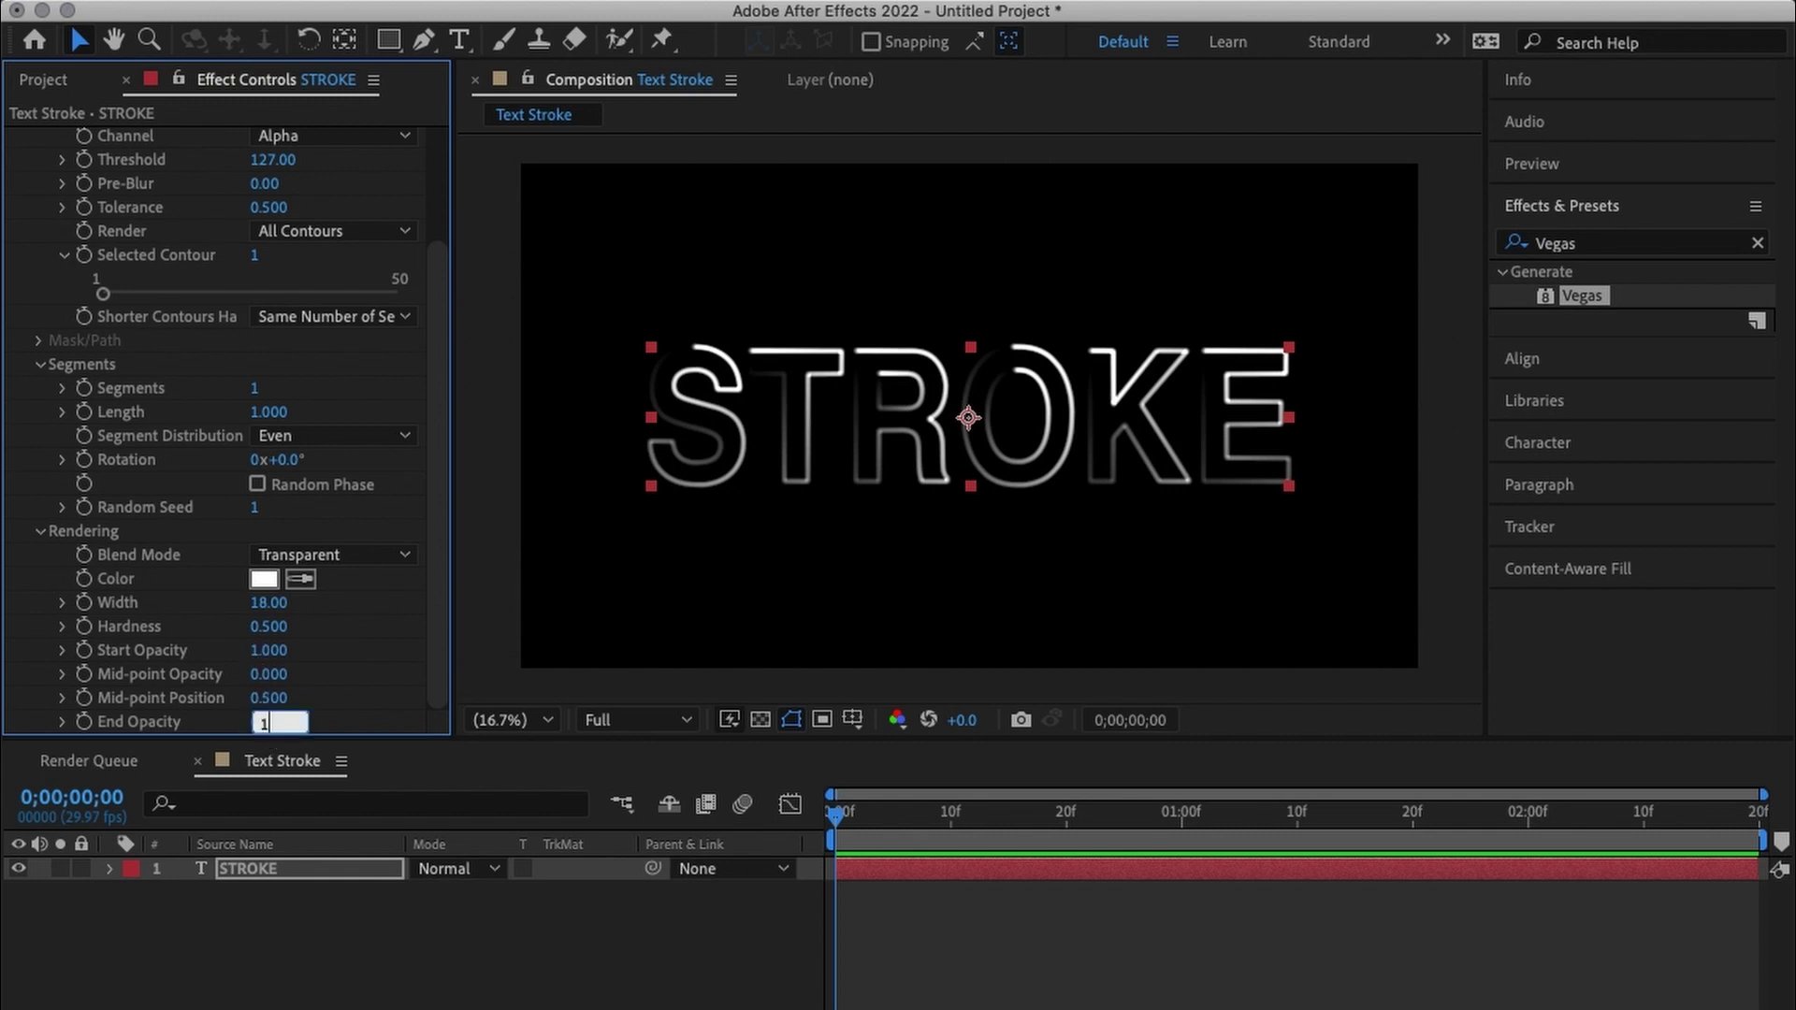
pyautogui.write('1')
pyautogui.press('Return')
# Enable keyframing on Vegas Length and set it to 0 at the first frame.
pyautogui.click(922, 973)
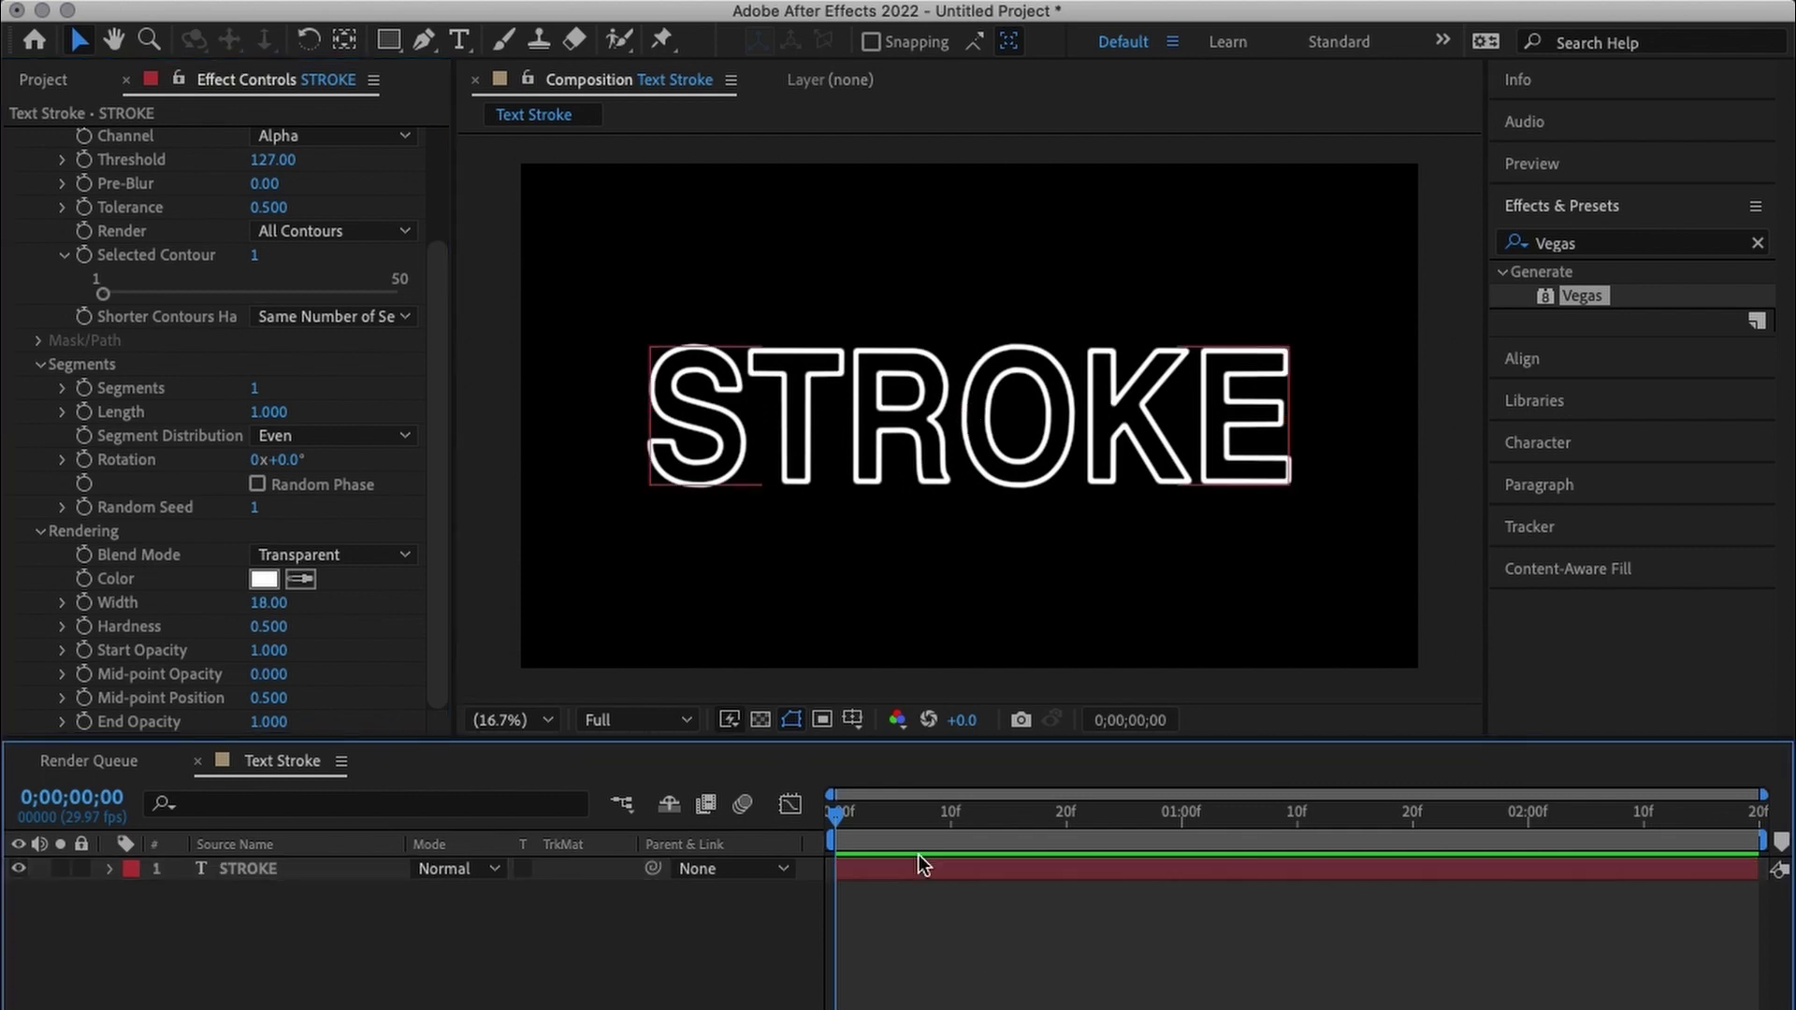
pyautogui.click(846, 870)
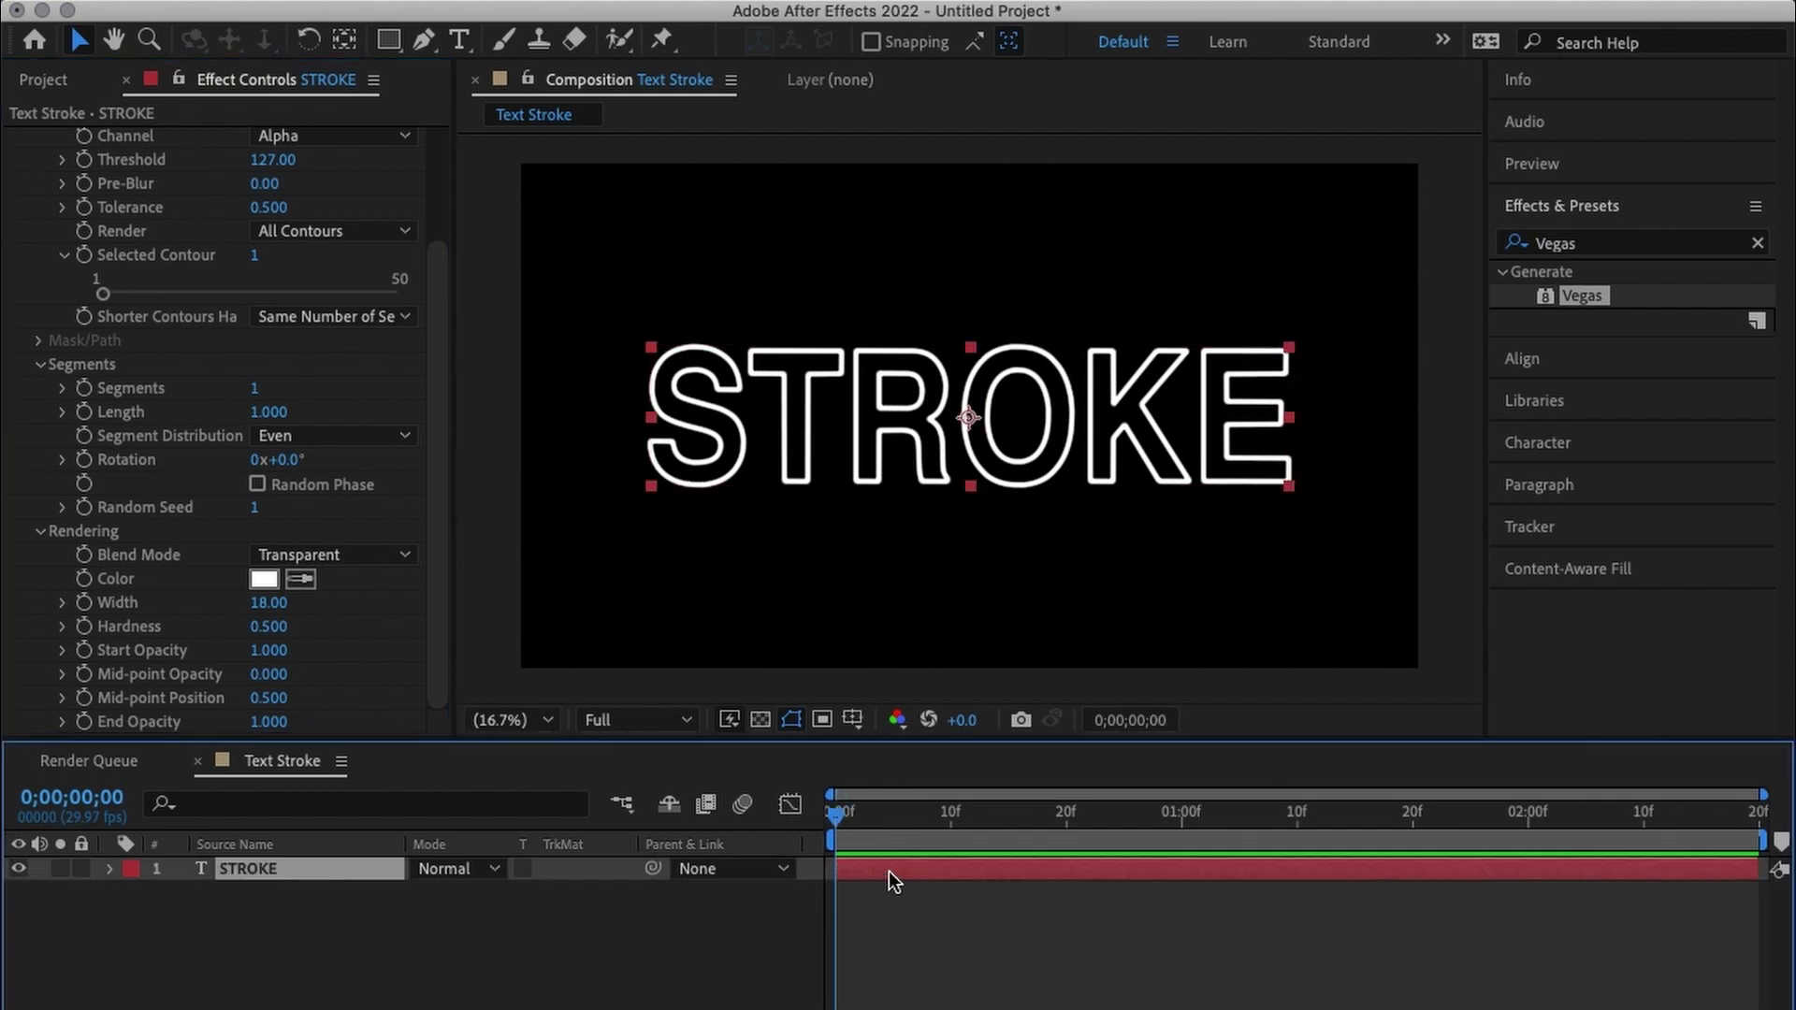
pyautogui.click(88, 418)
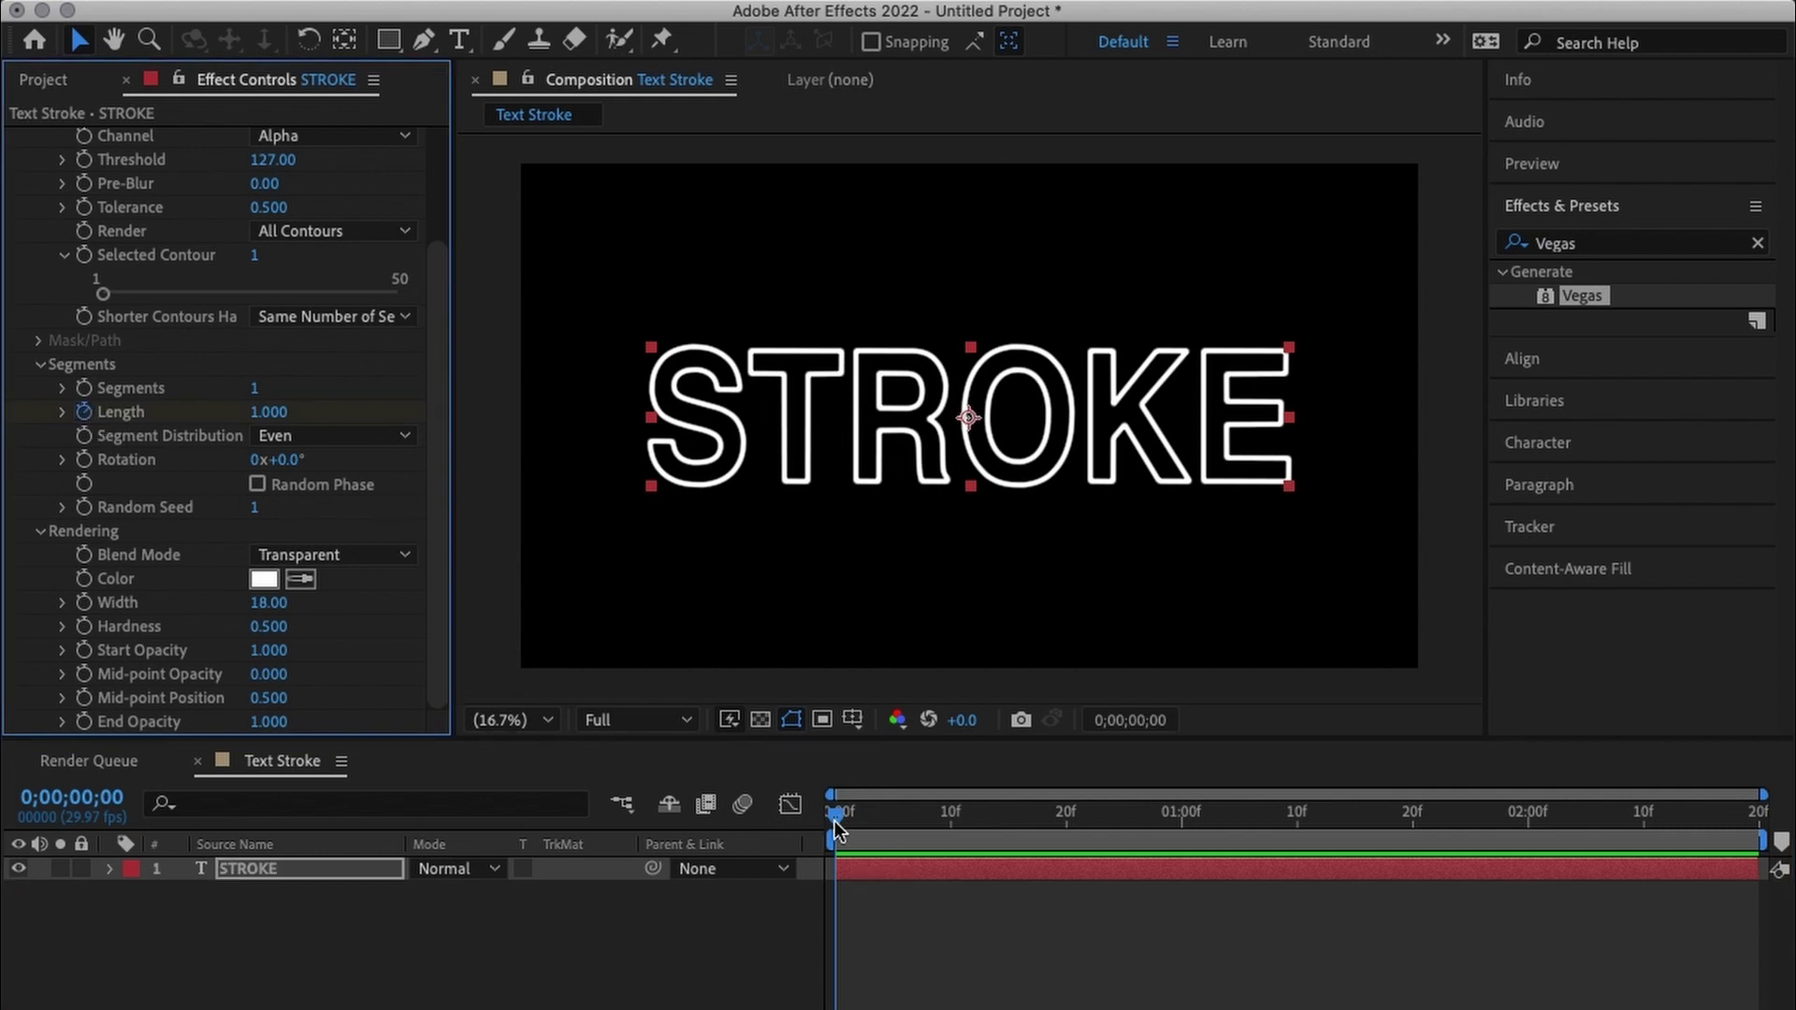
pyautogui.moveTo(269, 417); pyautogui.dragTo(165, 412)
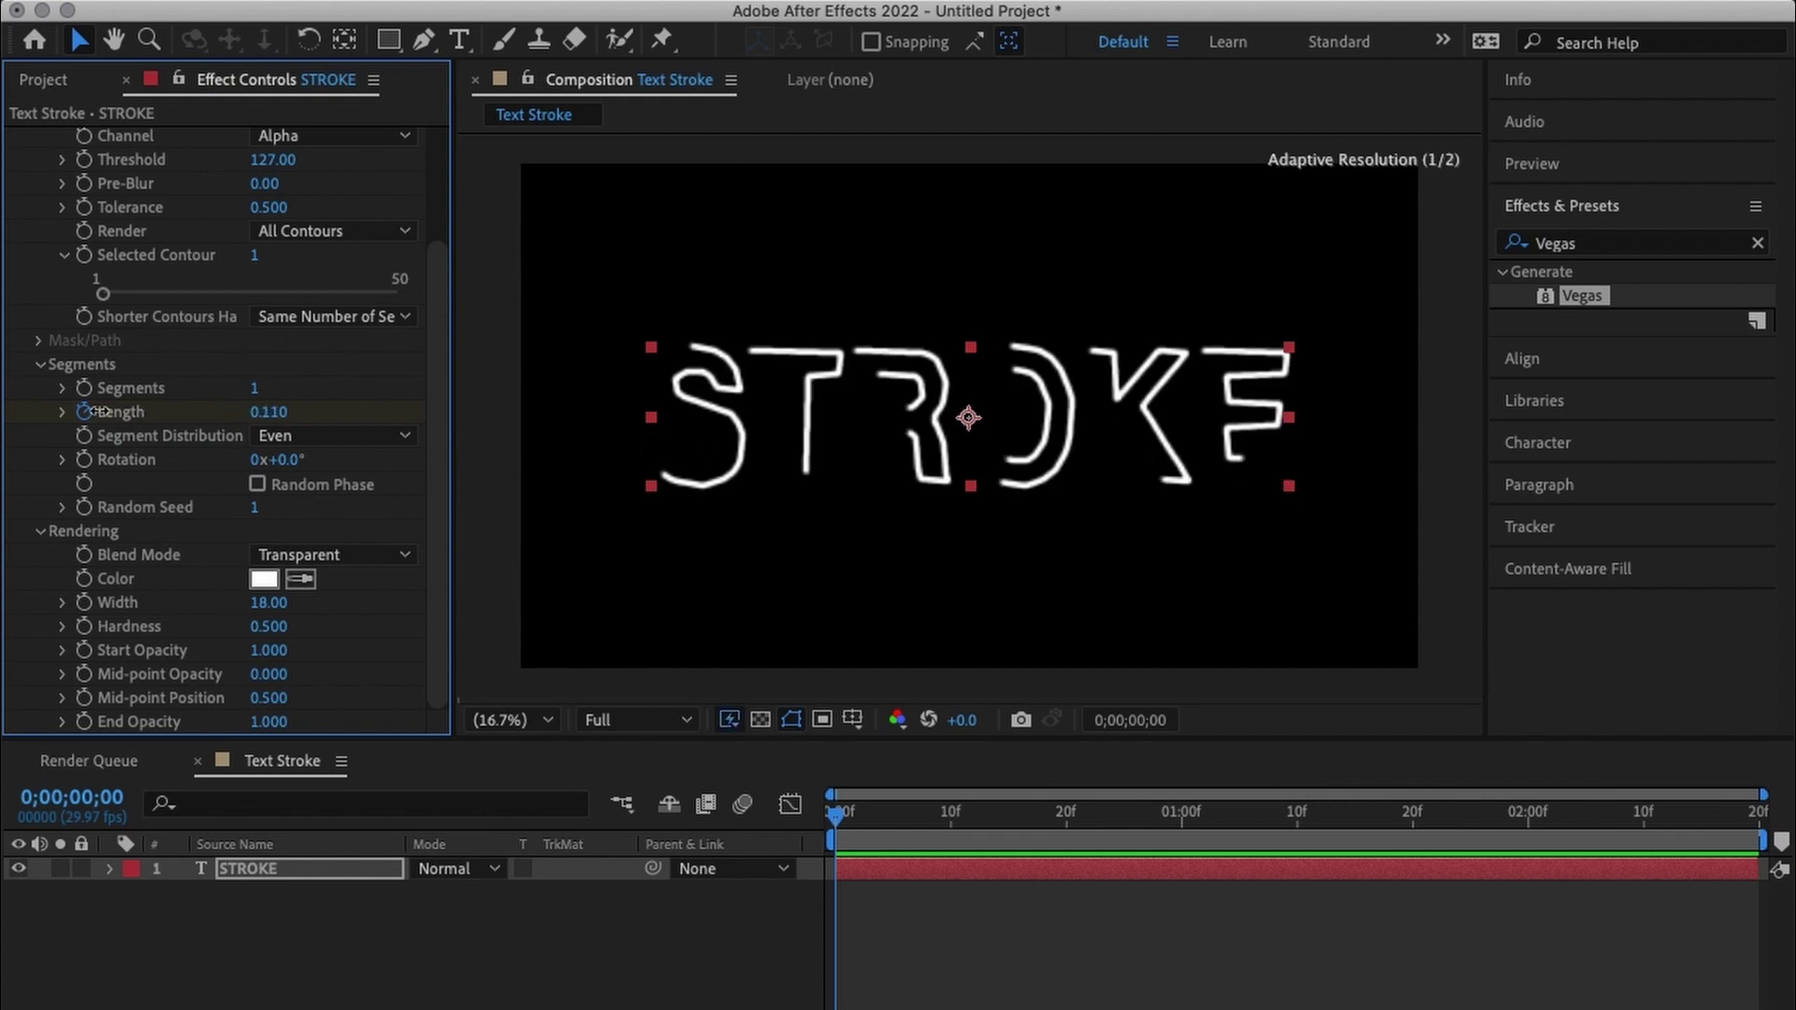
pyautogui.click(259, 415)
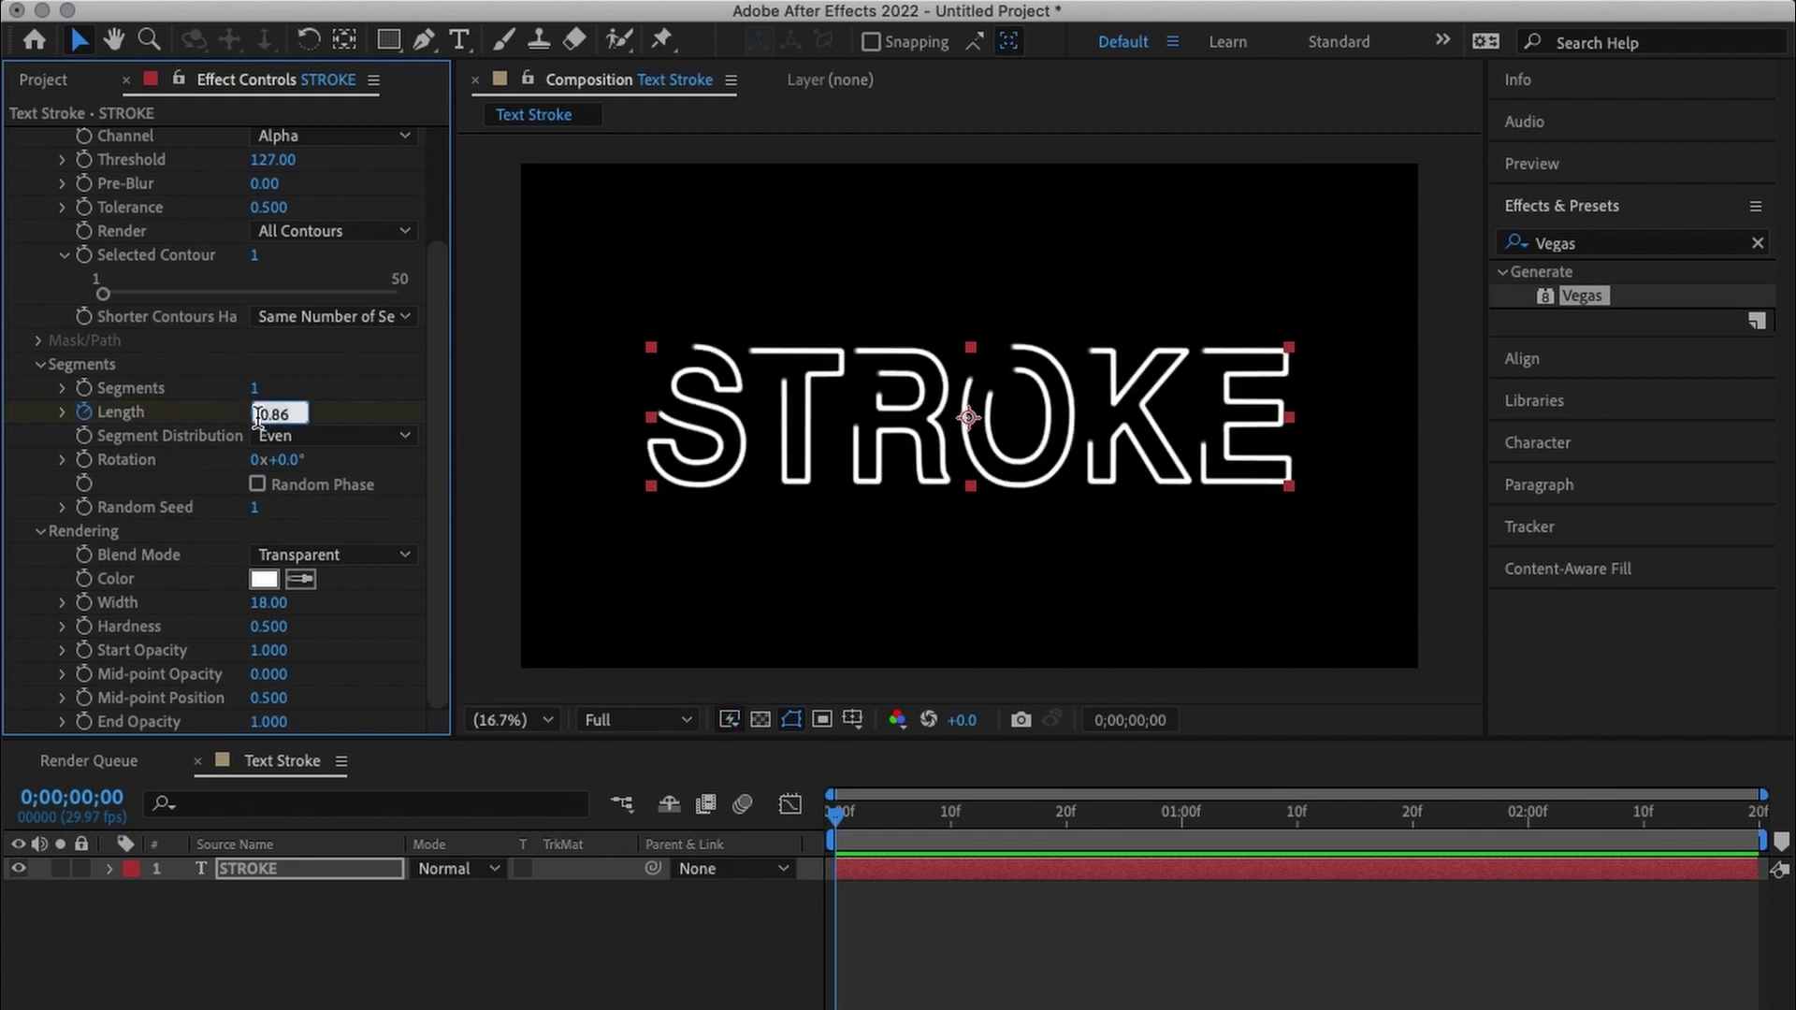
pyautogui.write('0')
pyautogui.press('Return')
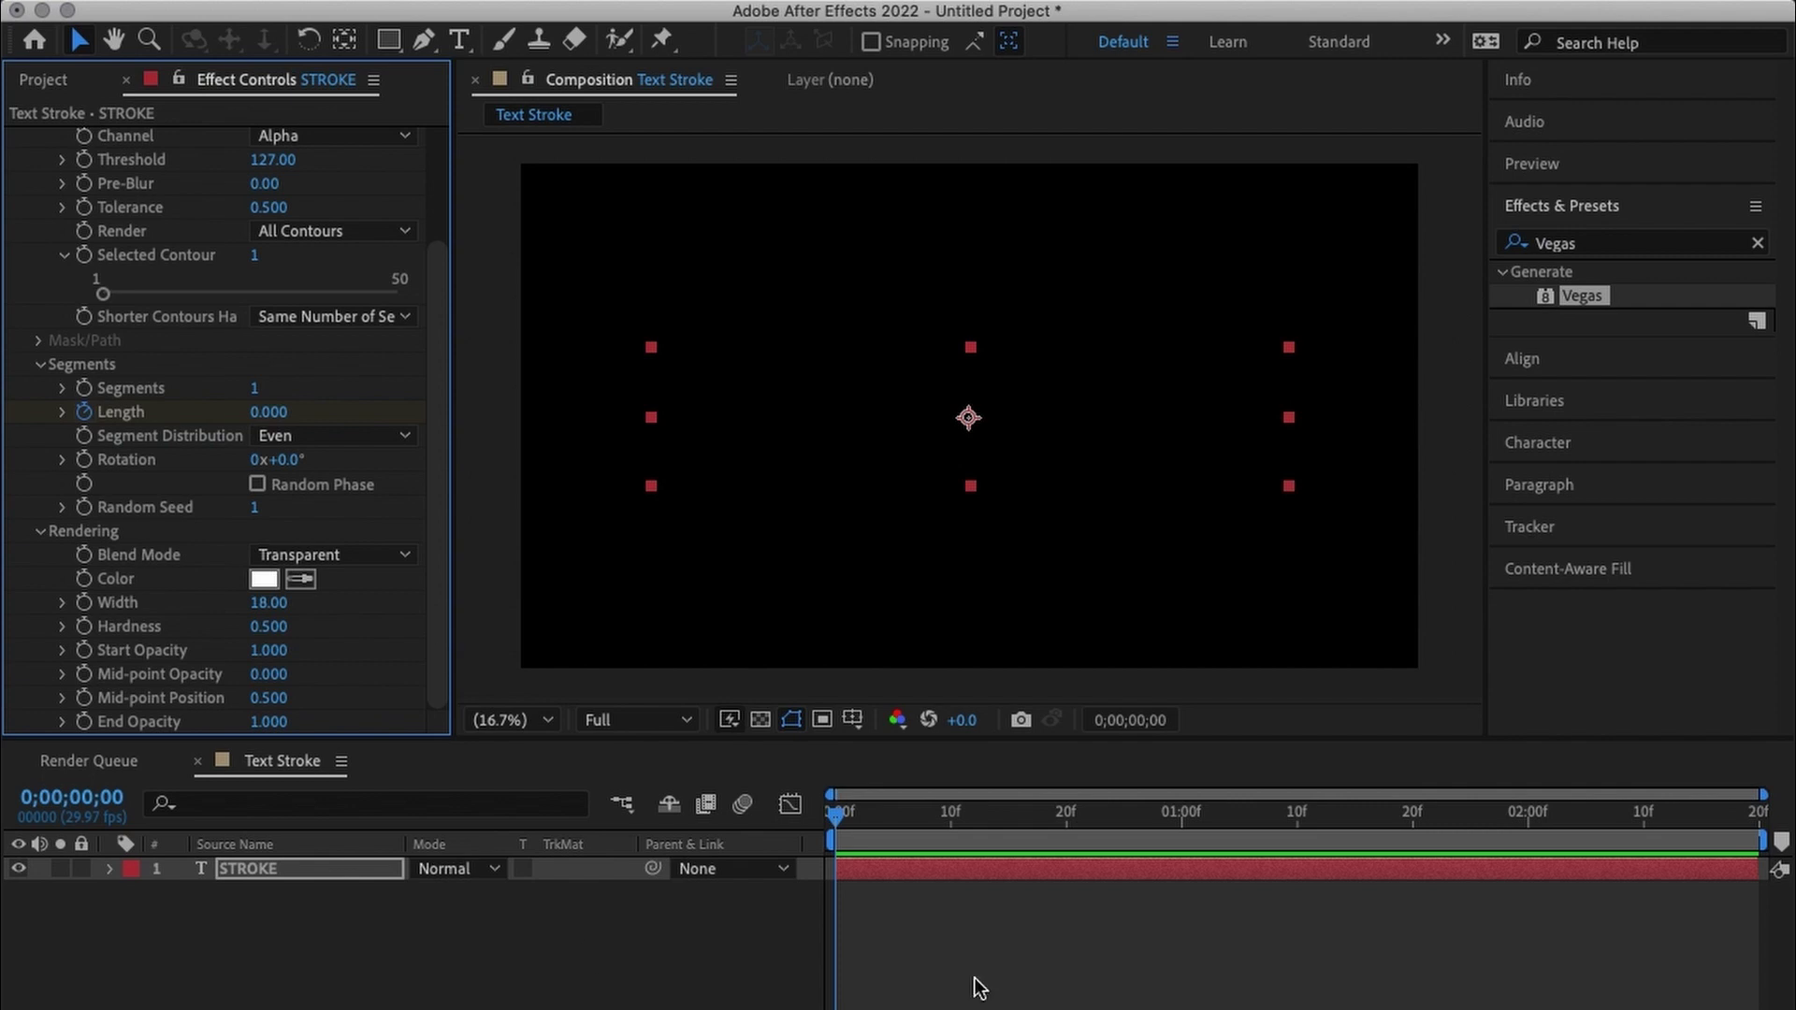
# Keyframe Length to 1 at frame 20.
pyautogui.click(979, 988)
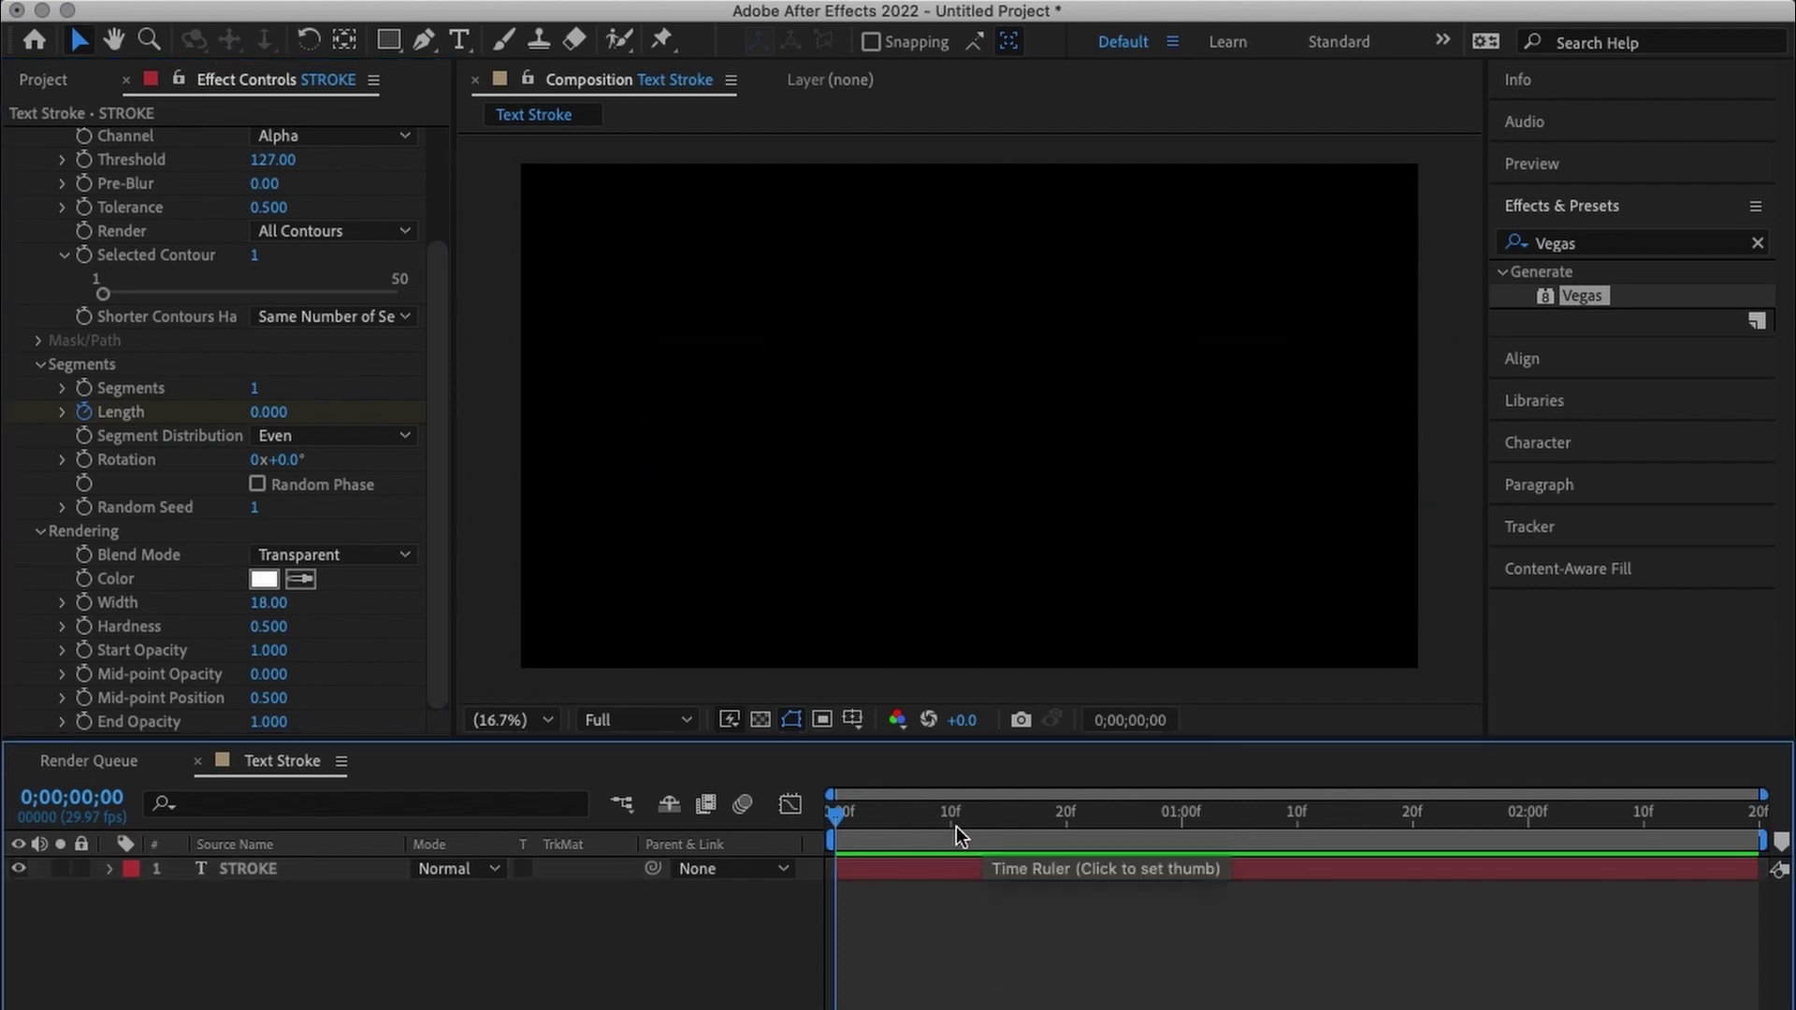
pyautogui.click(1066, 817)
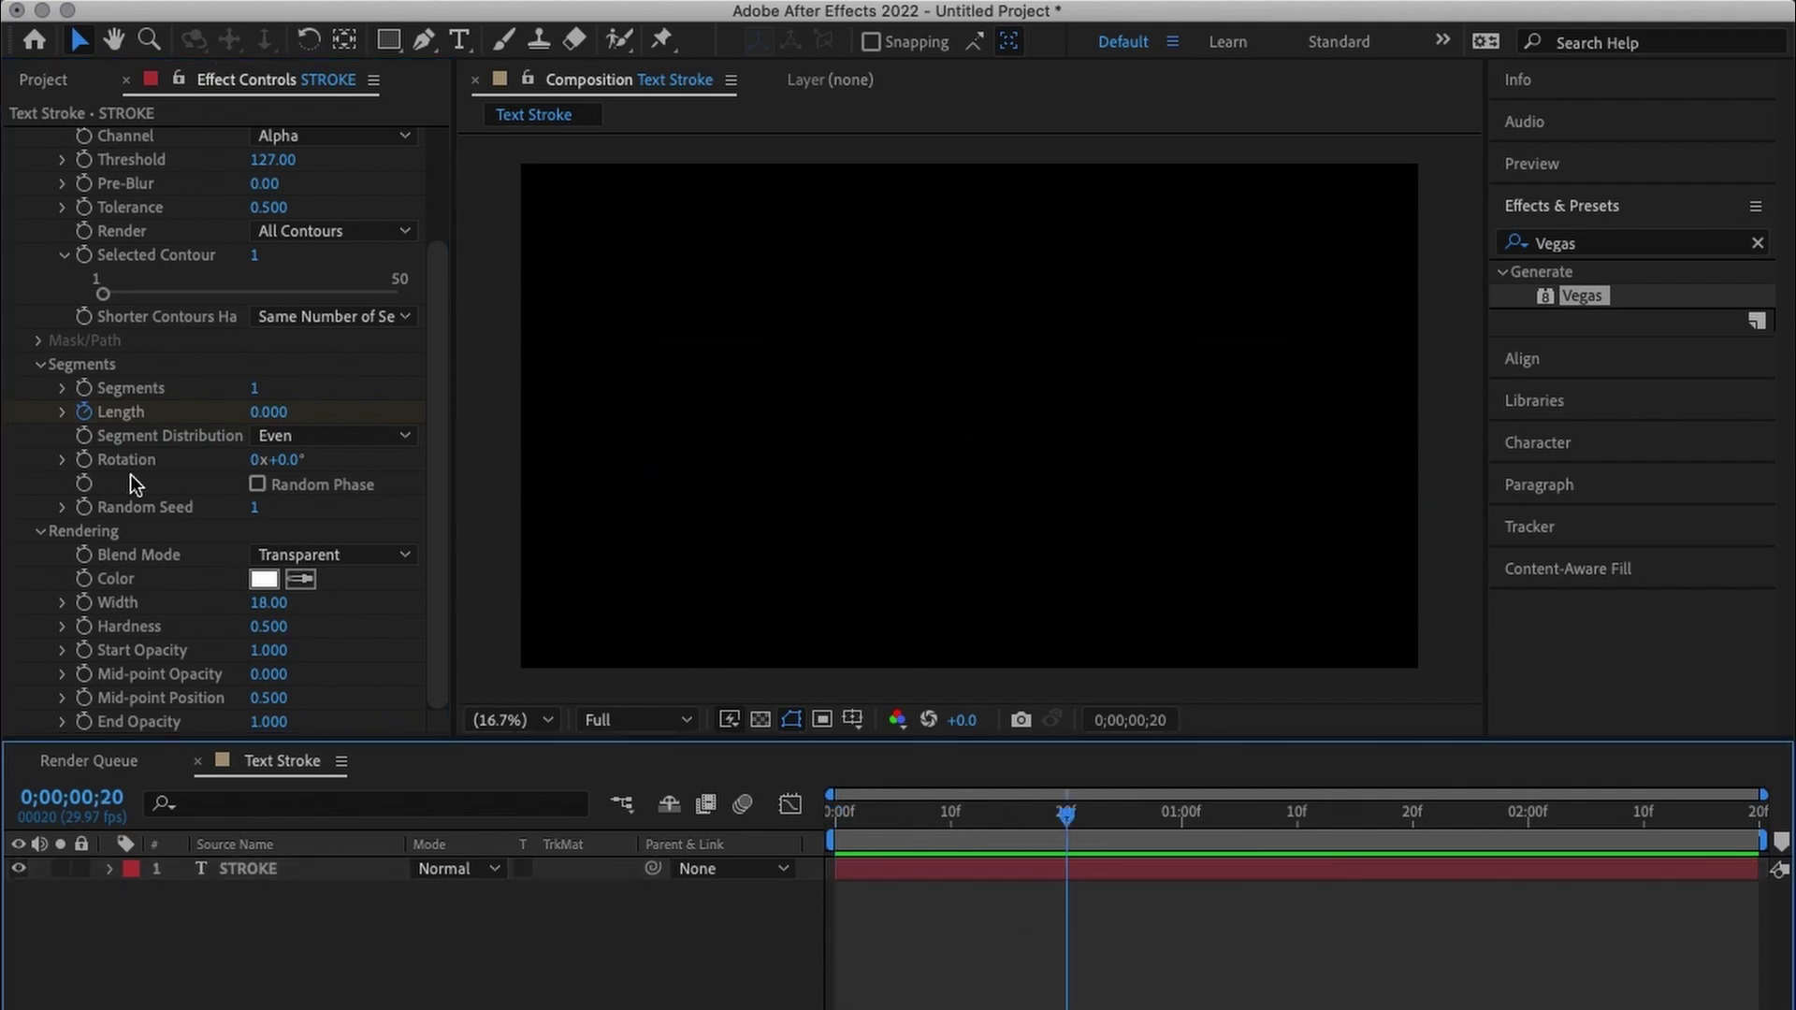
pyautogui.click(261, 412)
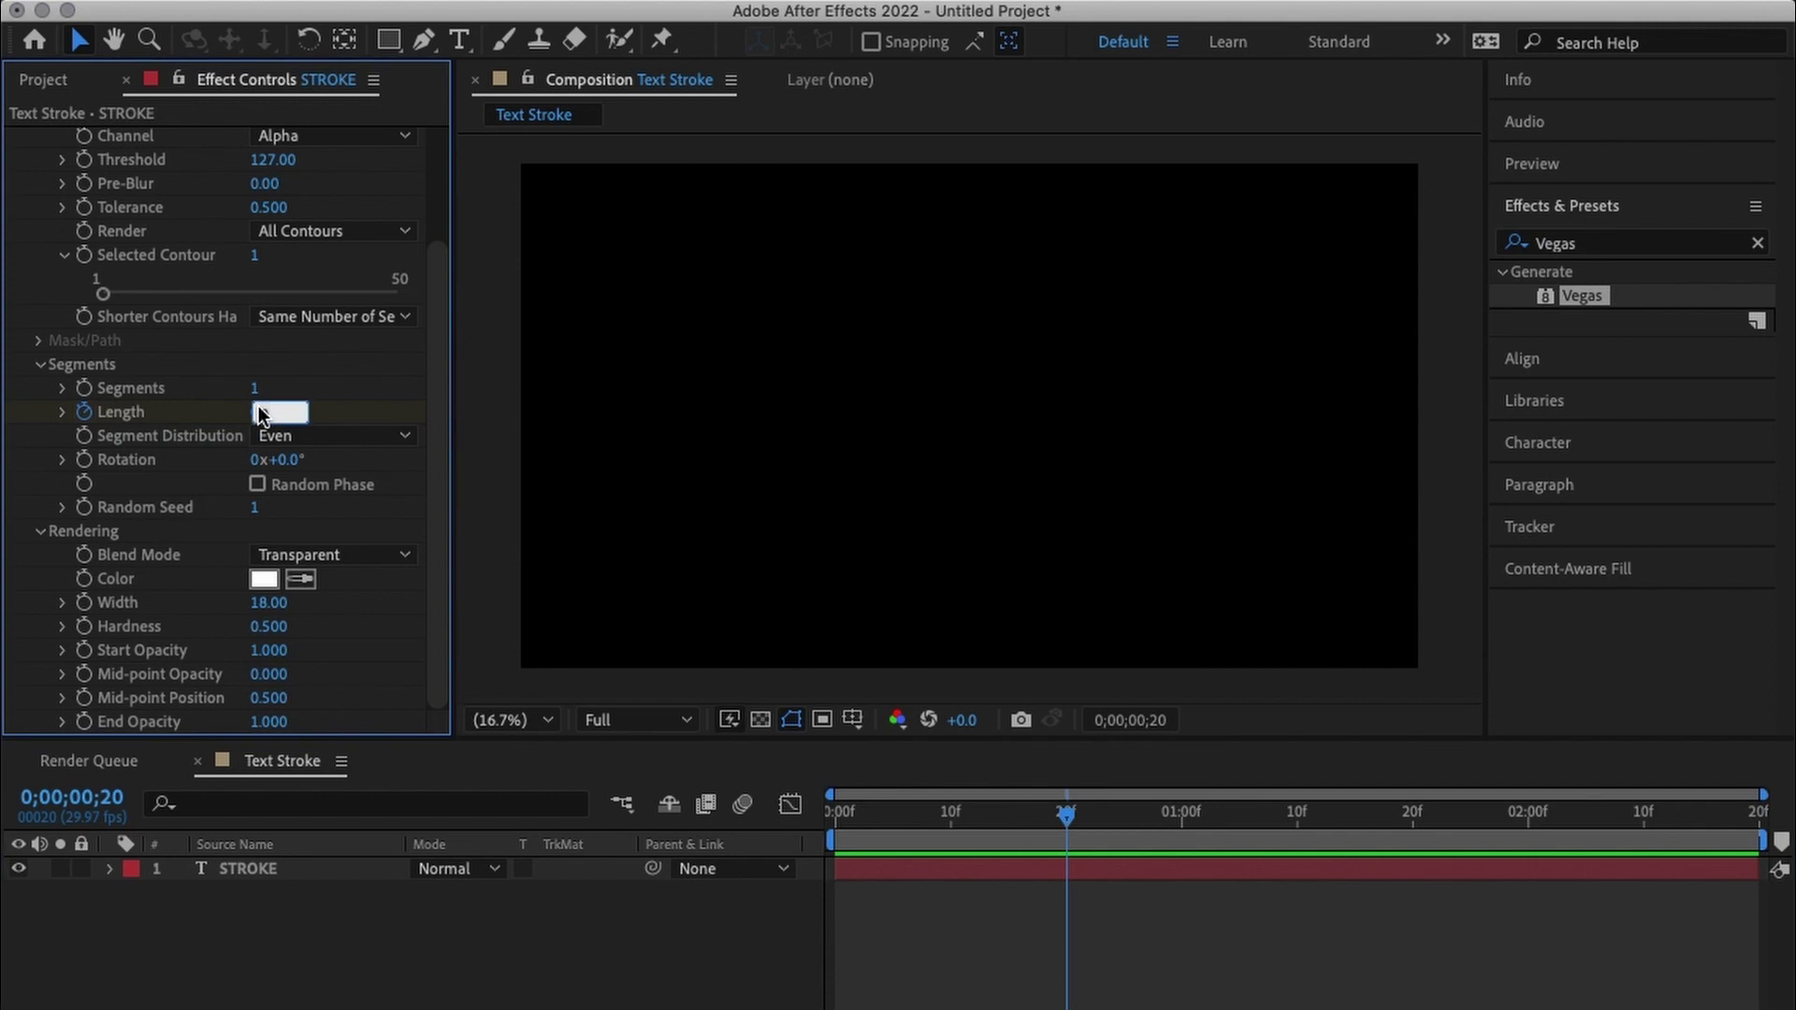
pyautogui.write('1')
pyautogui.press('Return')
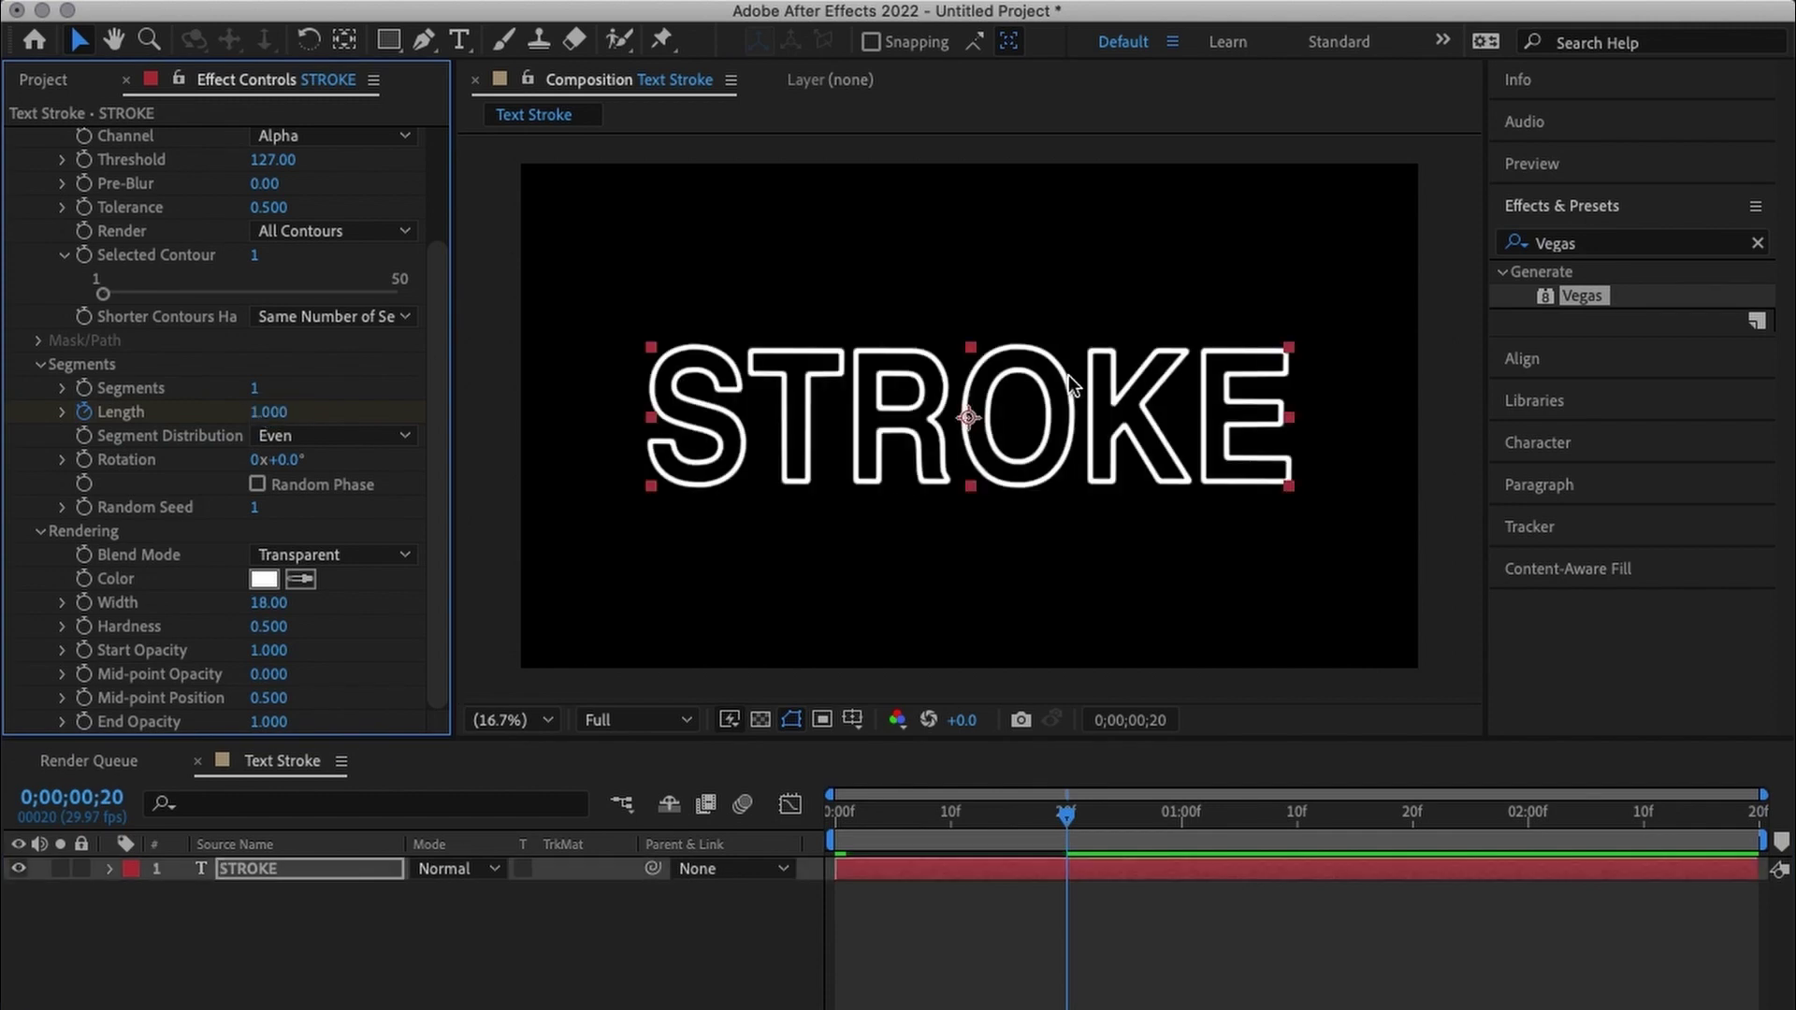
# Check the mid-animation frame, set preview resolution to Quarter, and return to the start.
pyautogui.click(961, 841)
pyautogui.moveTo(960, 841); pyautogui.dragTo(939, 841)
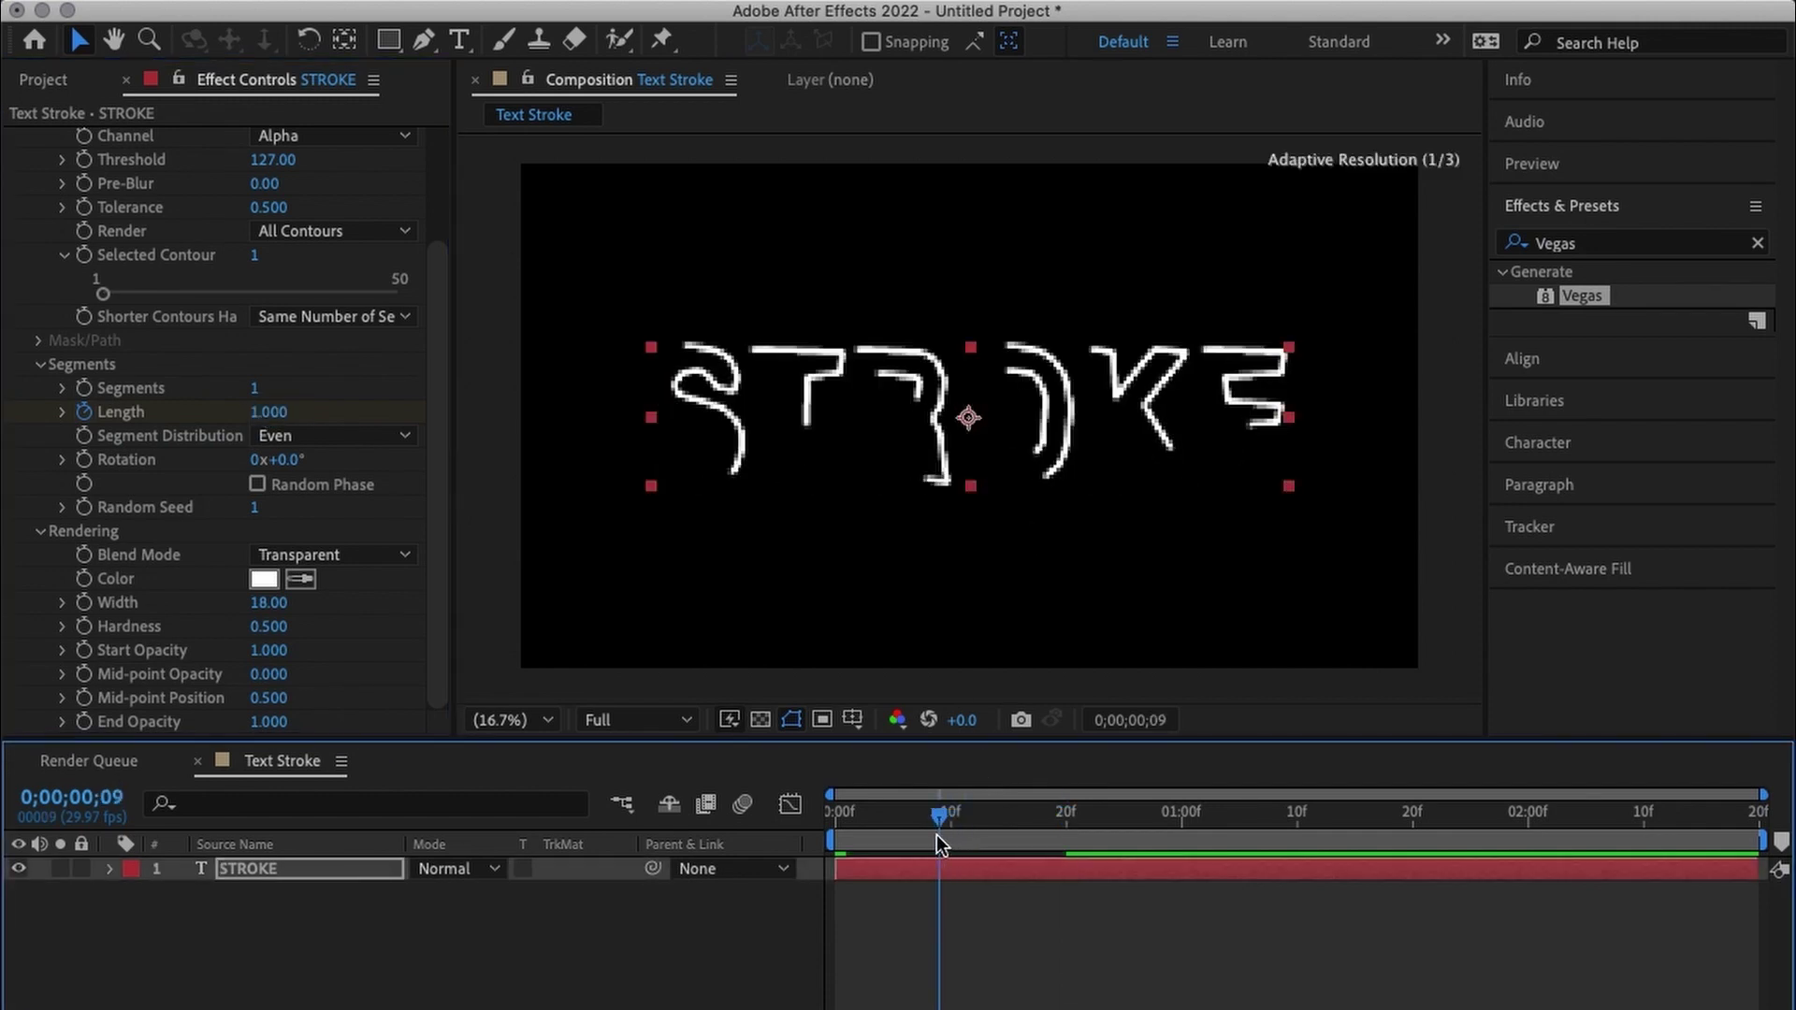
pyautogui.click(687, 719)
pyautogui.click(632, 879)
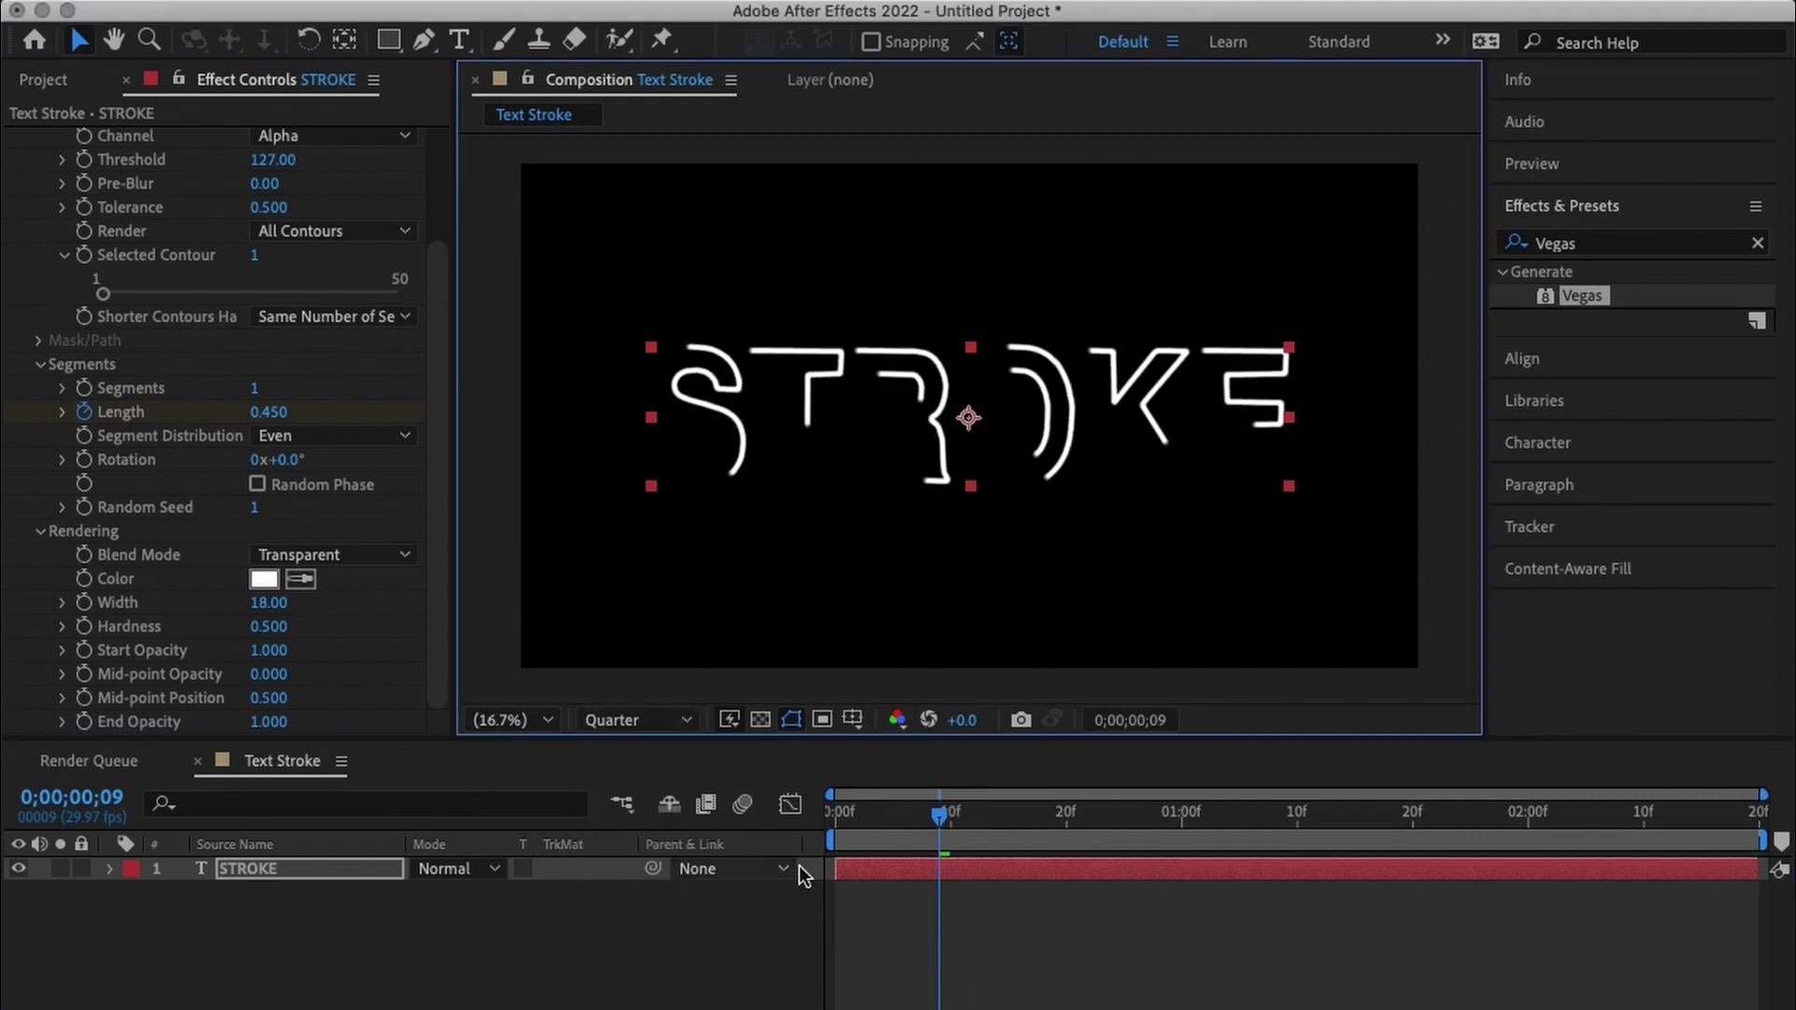
pyautogui.press('Home')
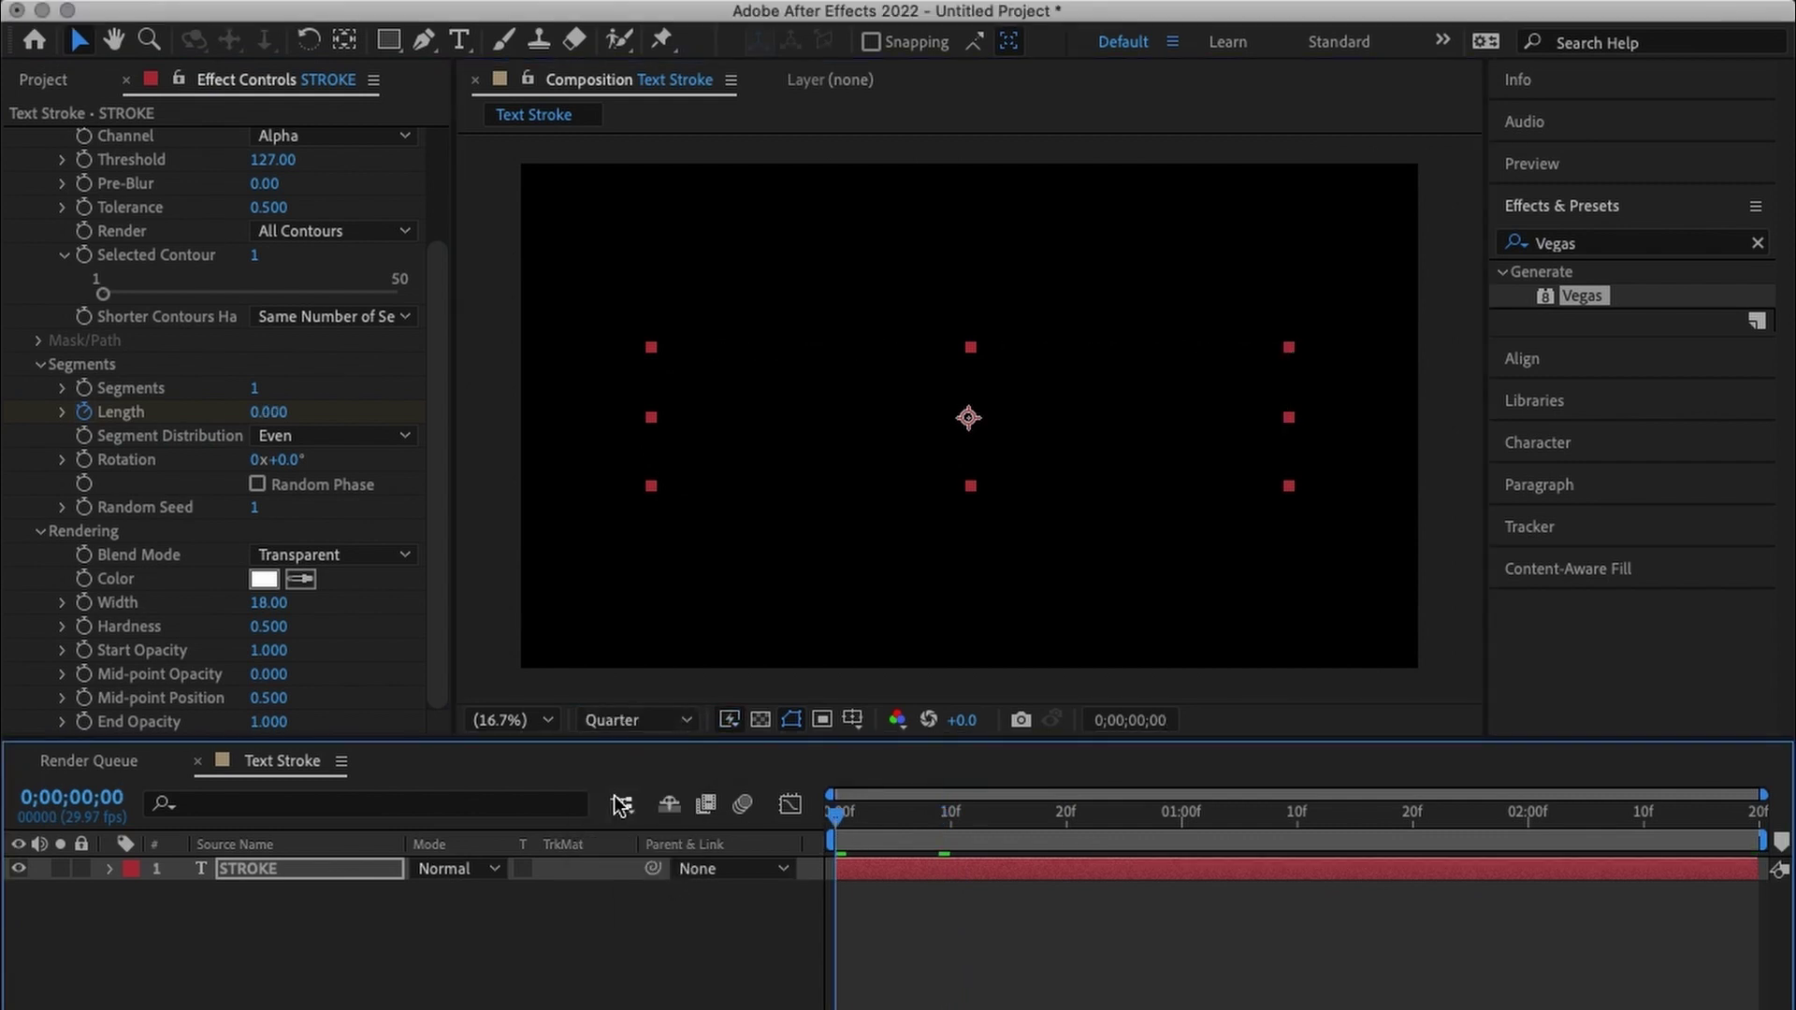
# Preview the draw-on animation and reveal the Length keyframes.
pyautogui.press('space')
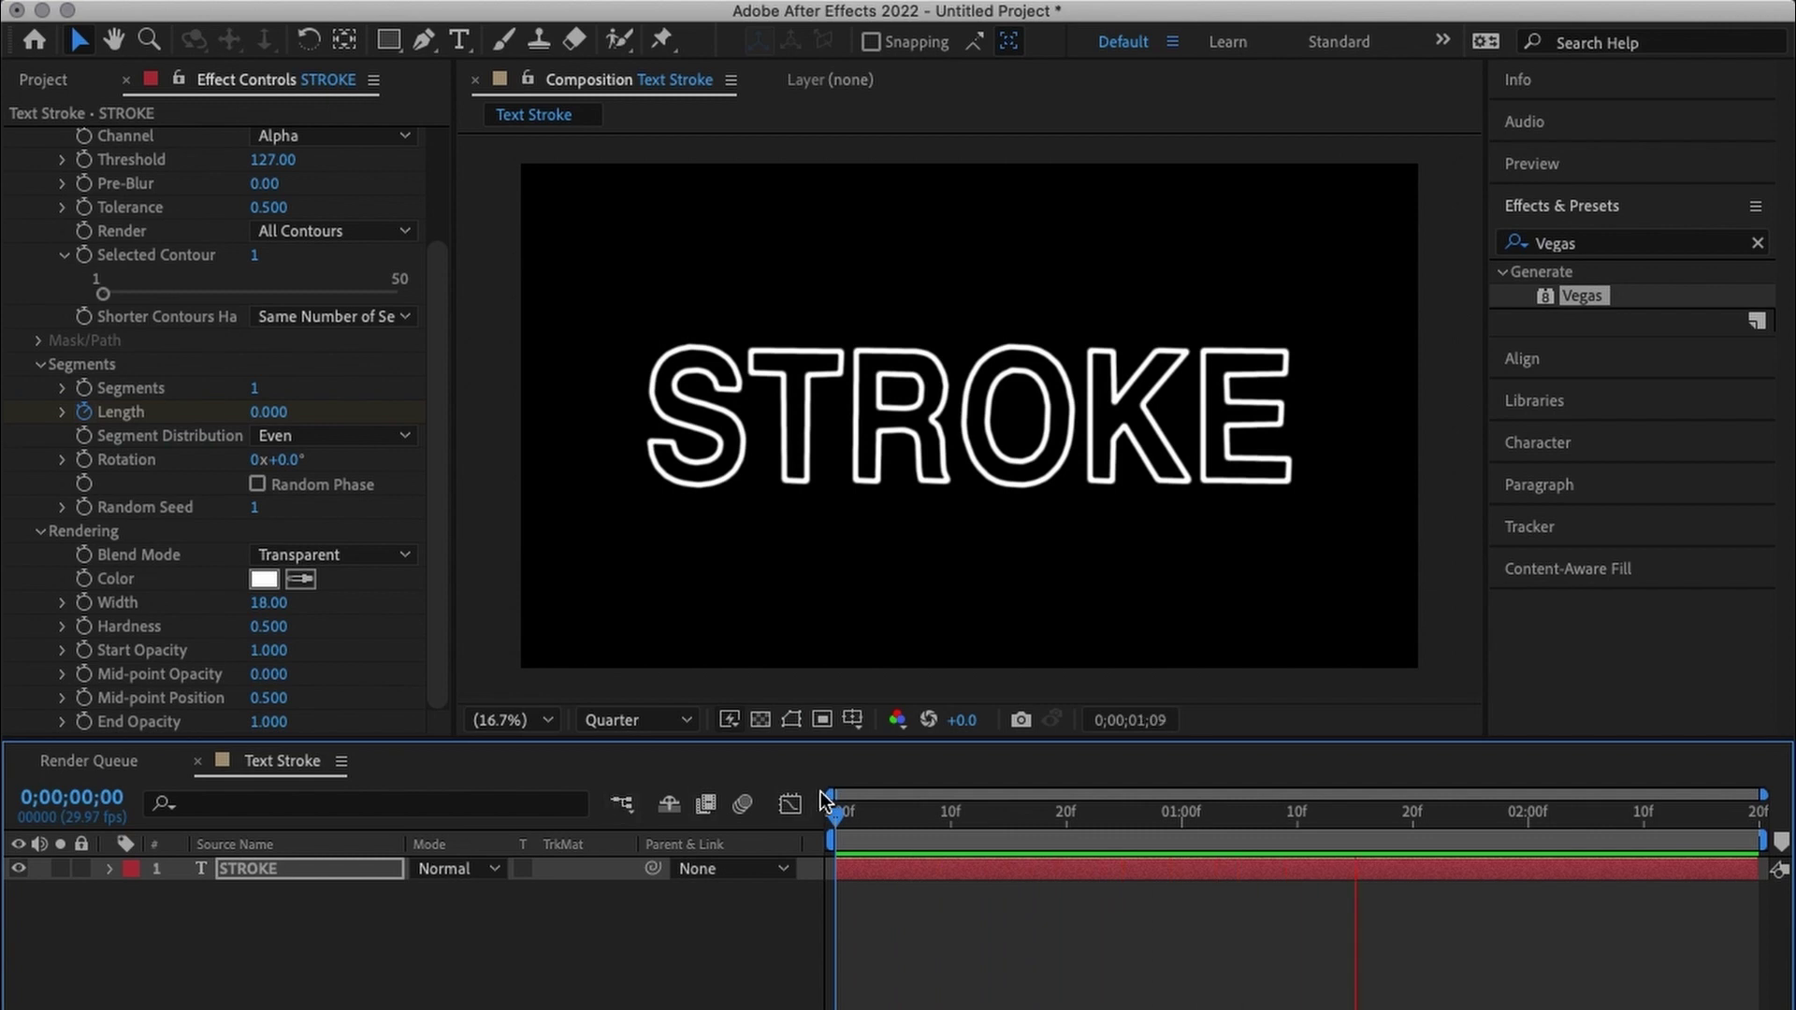
pyautogui.press('space')
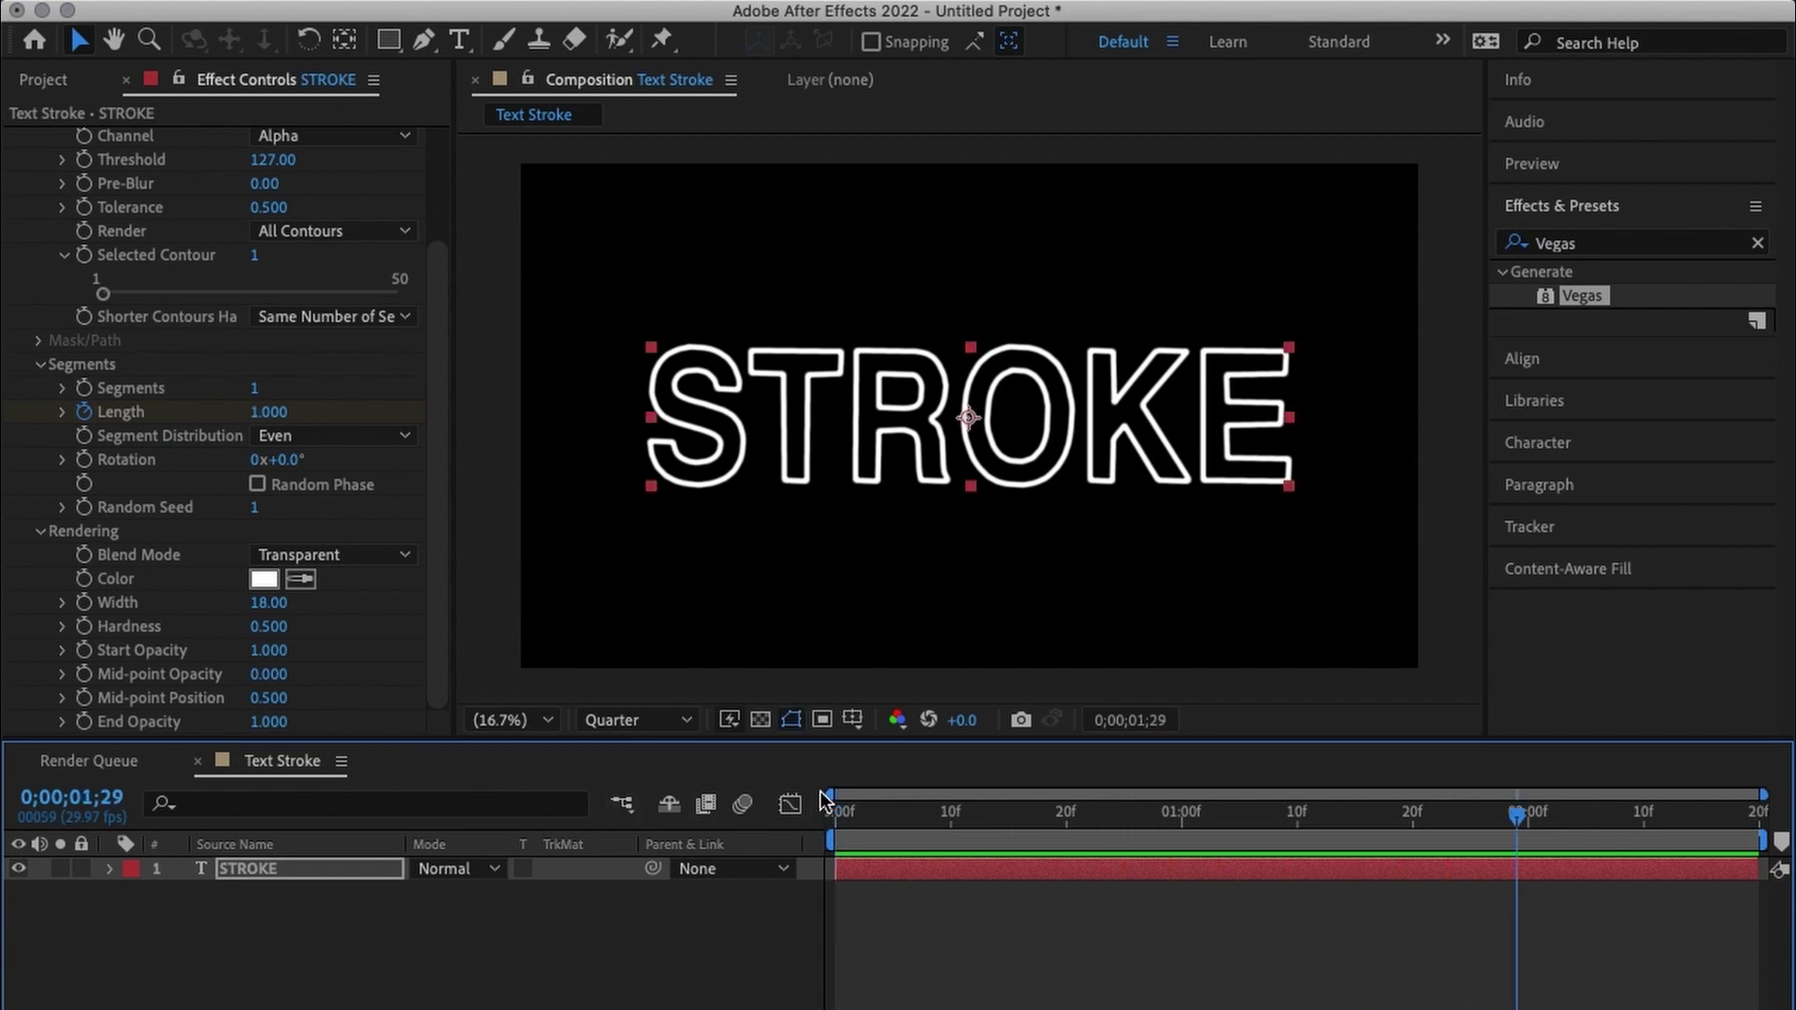
pyautogui.press('u')
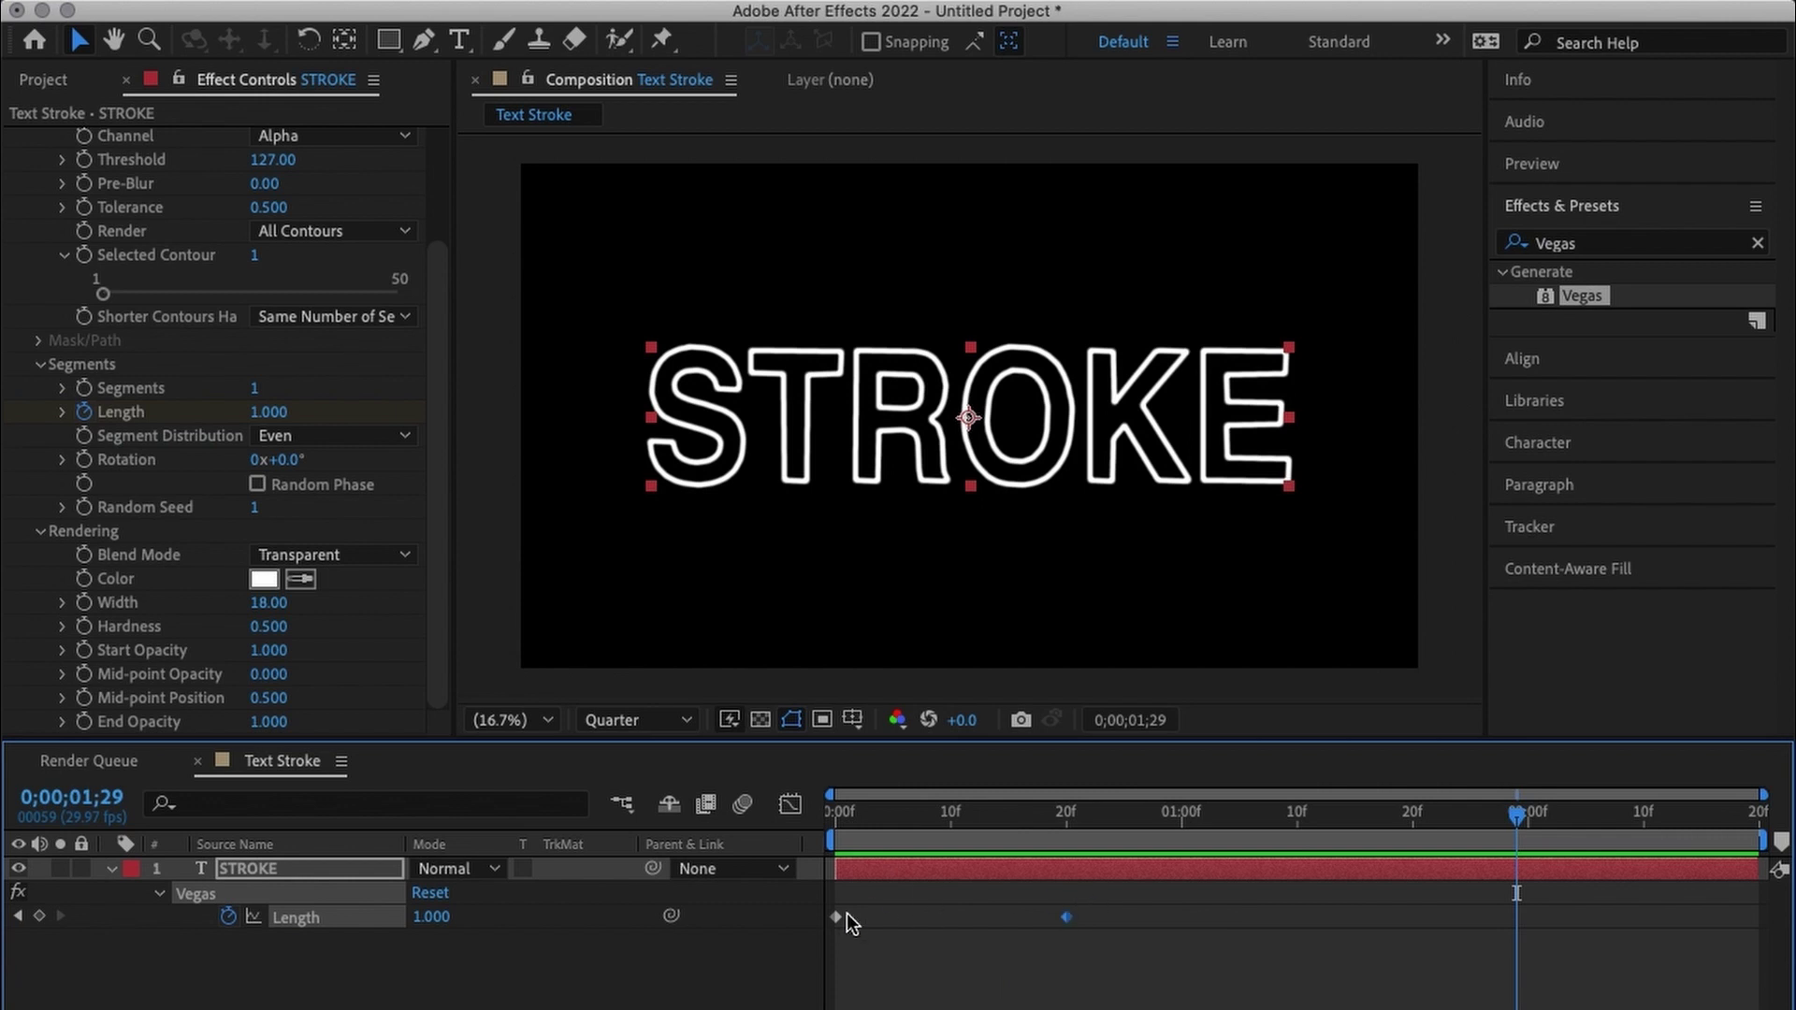
# Move the 1.000 Length keyframe past 02:00f to slow the draw-on and preview it.
pyautogui.click(1073, 947)
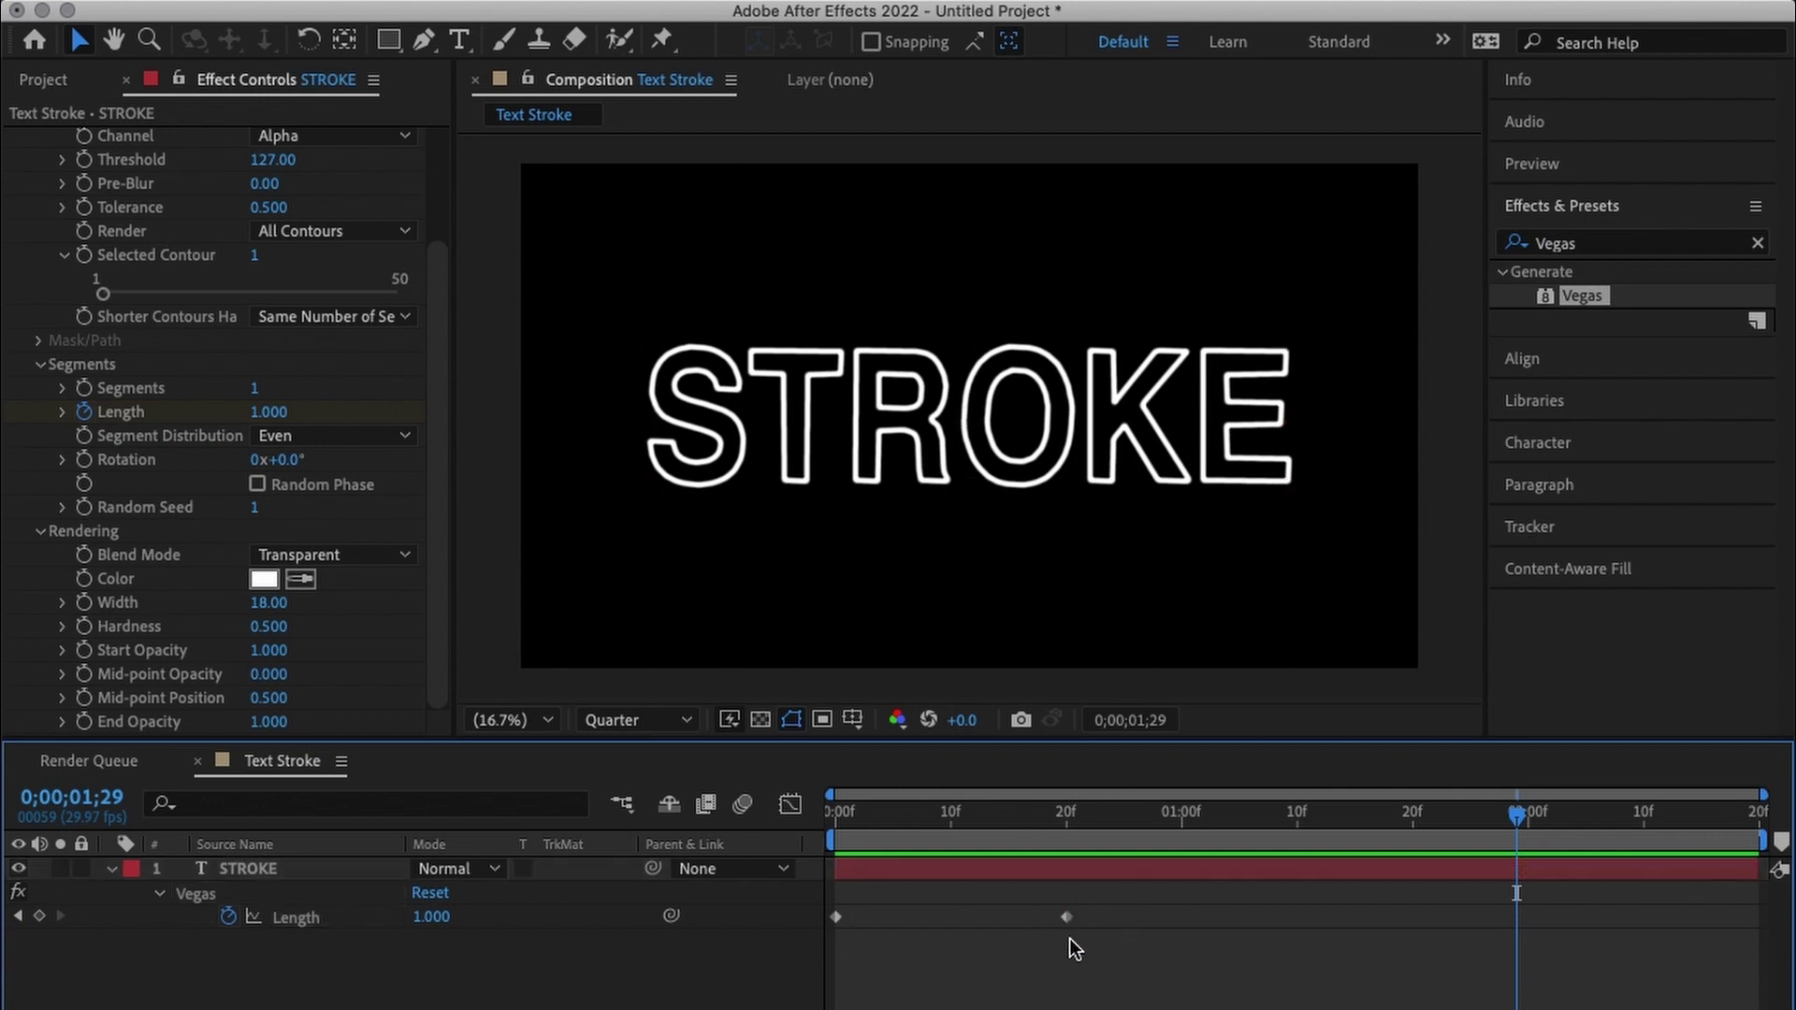
pyautogui.moveTo(1067, 917); pyautogui.dragTo(1707, 926)
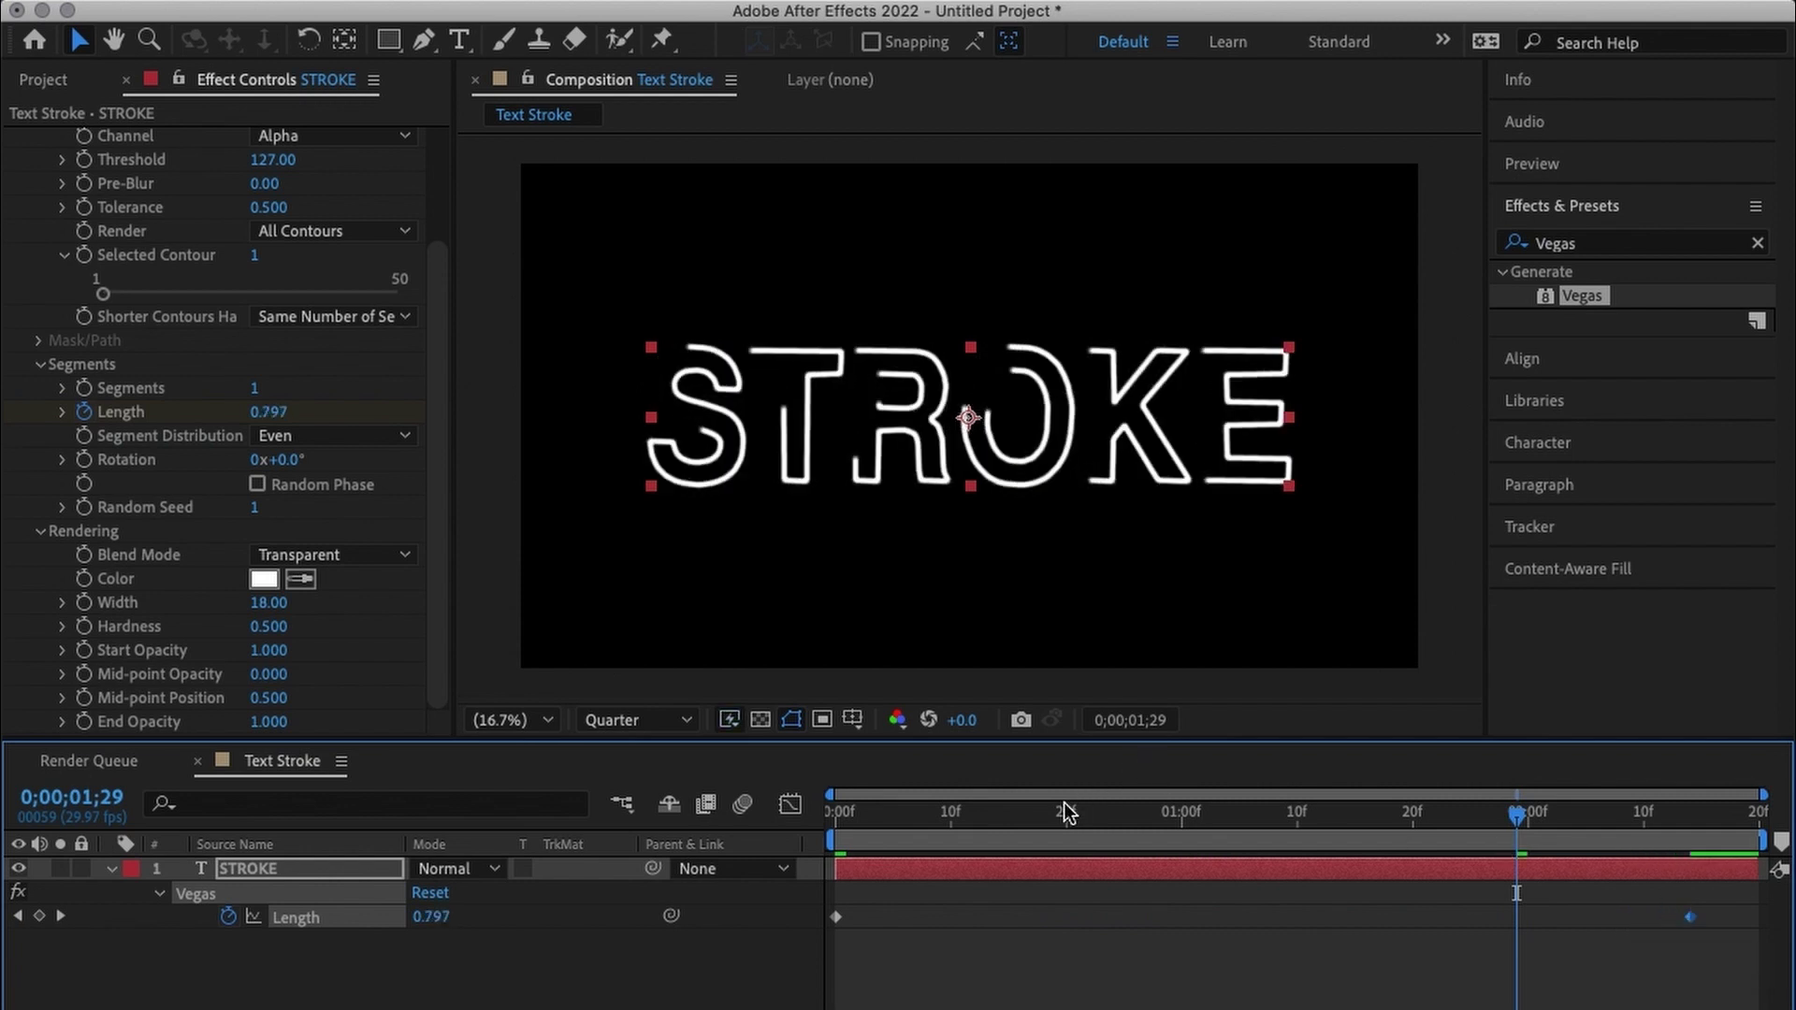
pyautogui.press('space')
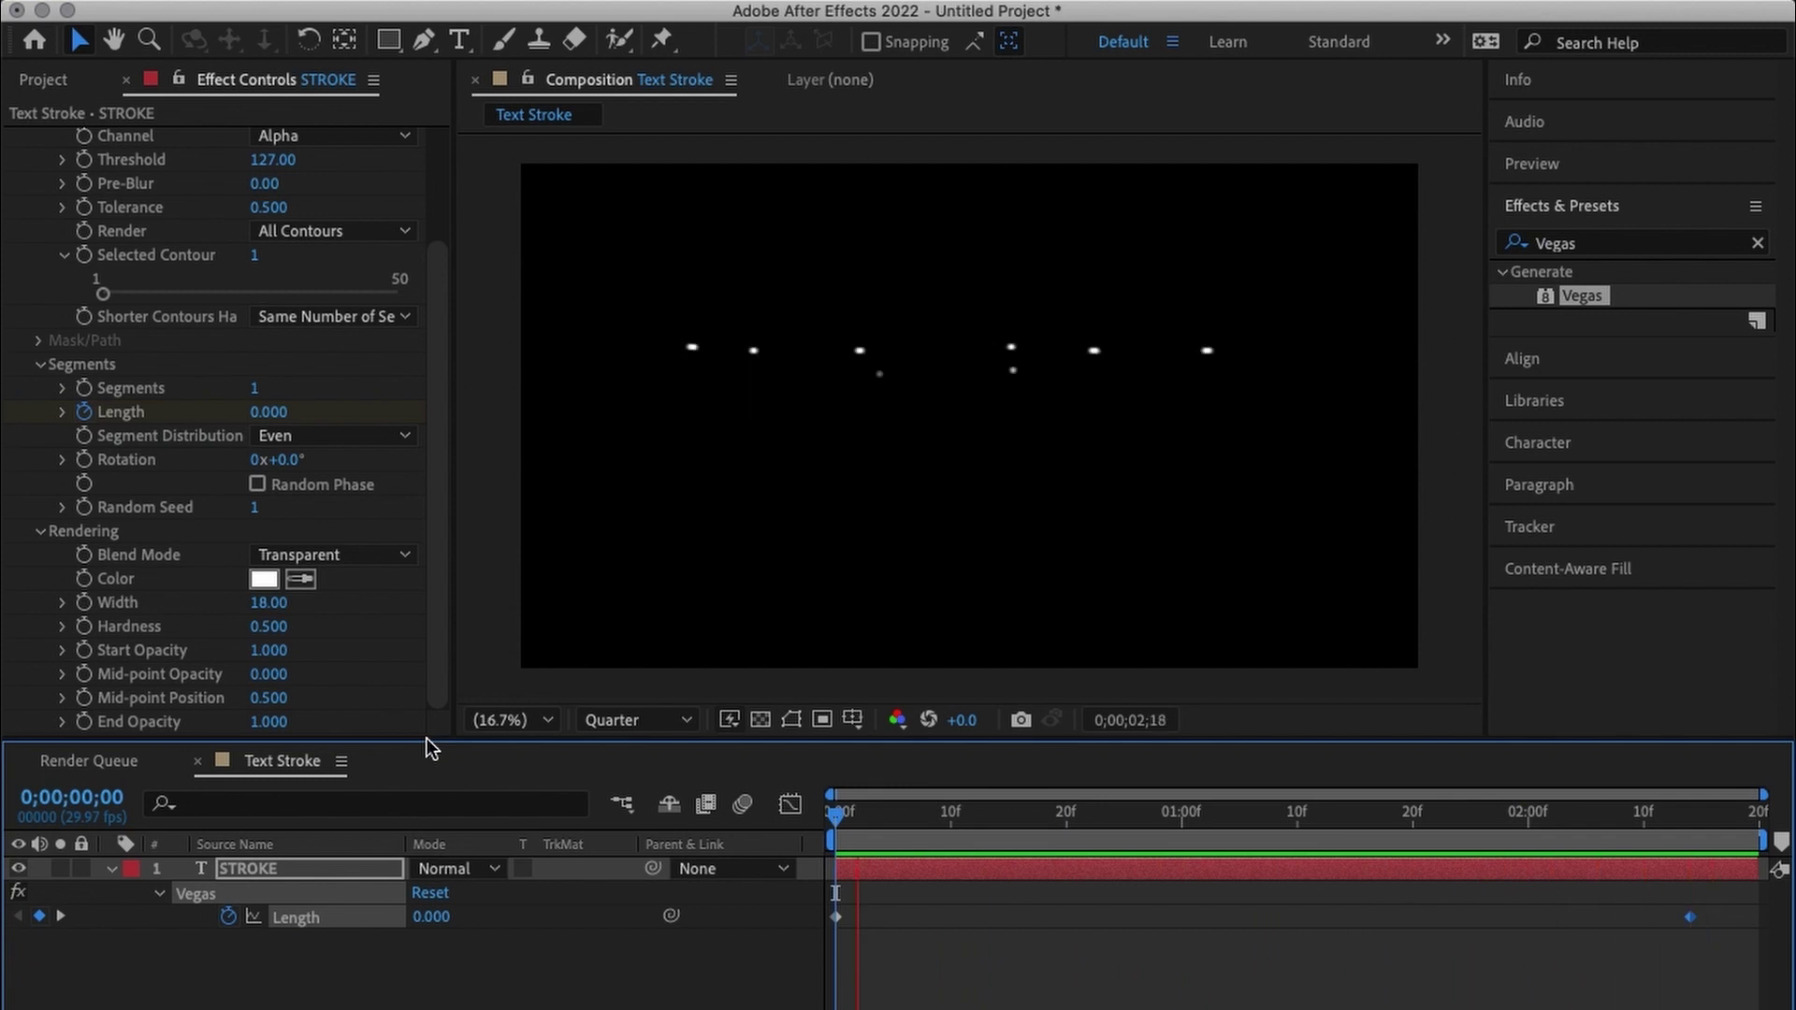
pyautogui.press('space')
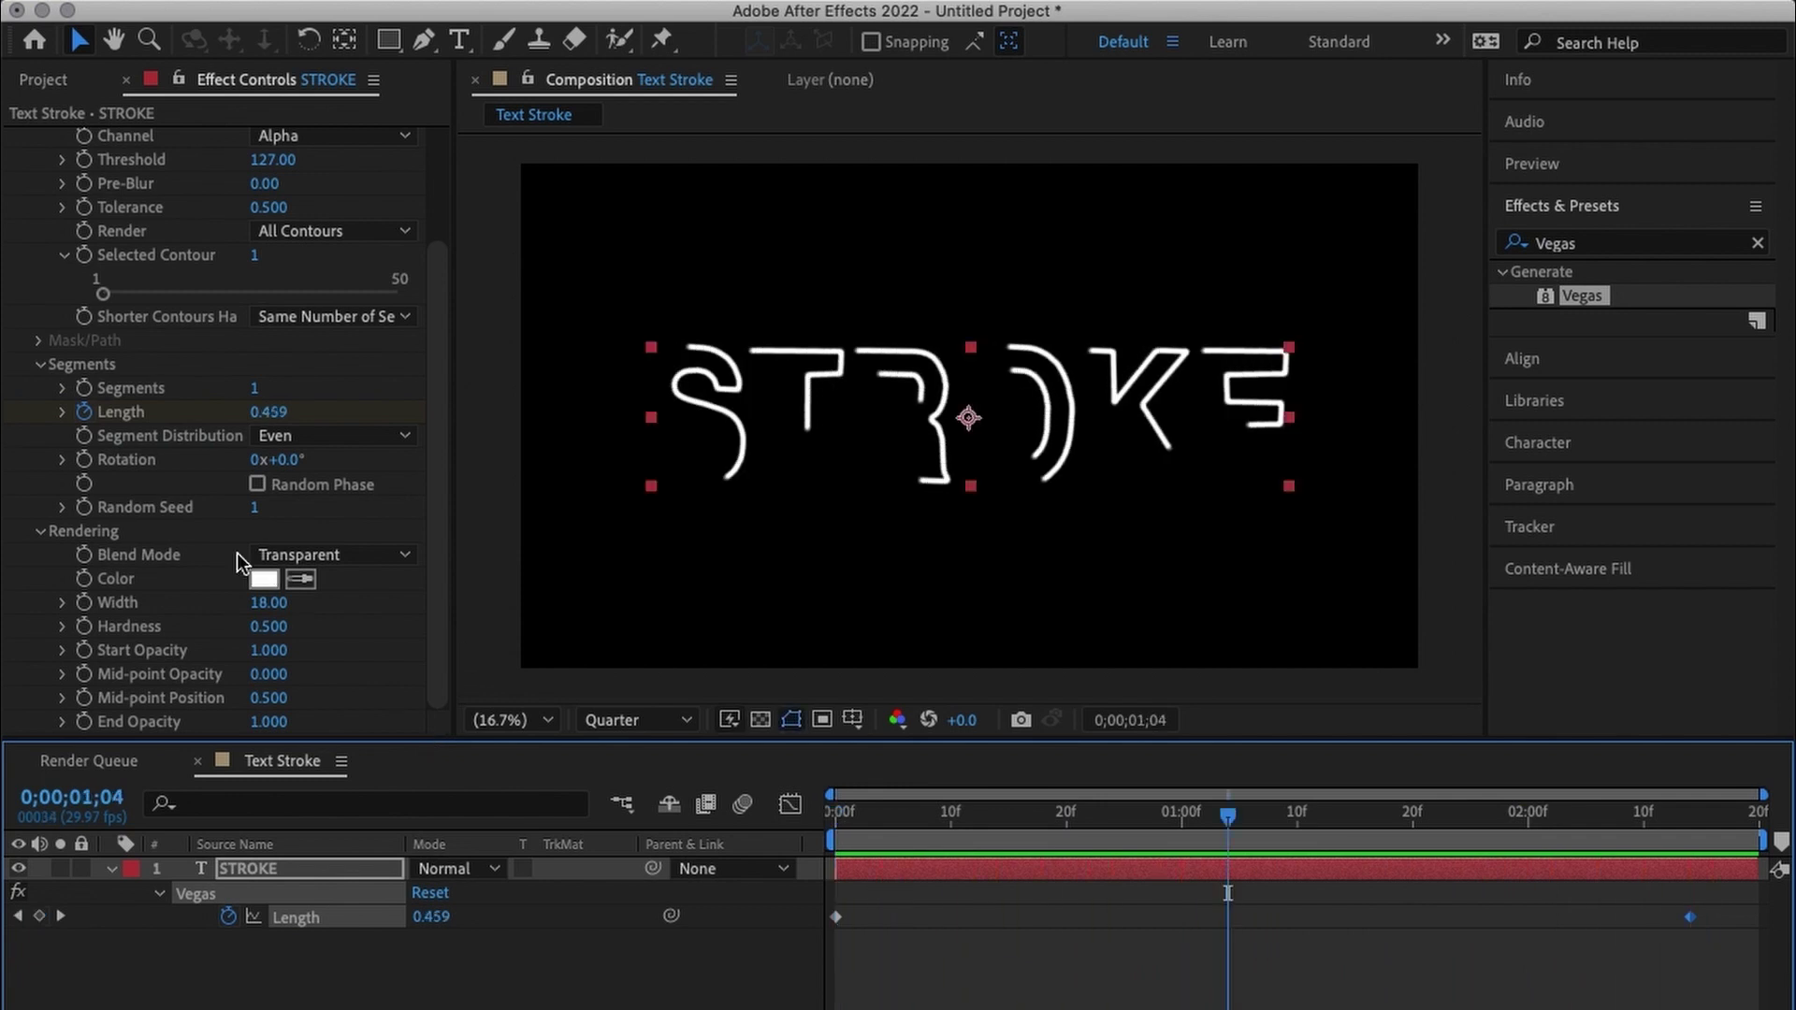
pyautogui.click(849, 828)
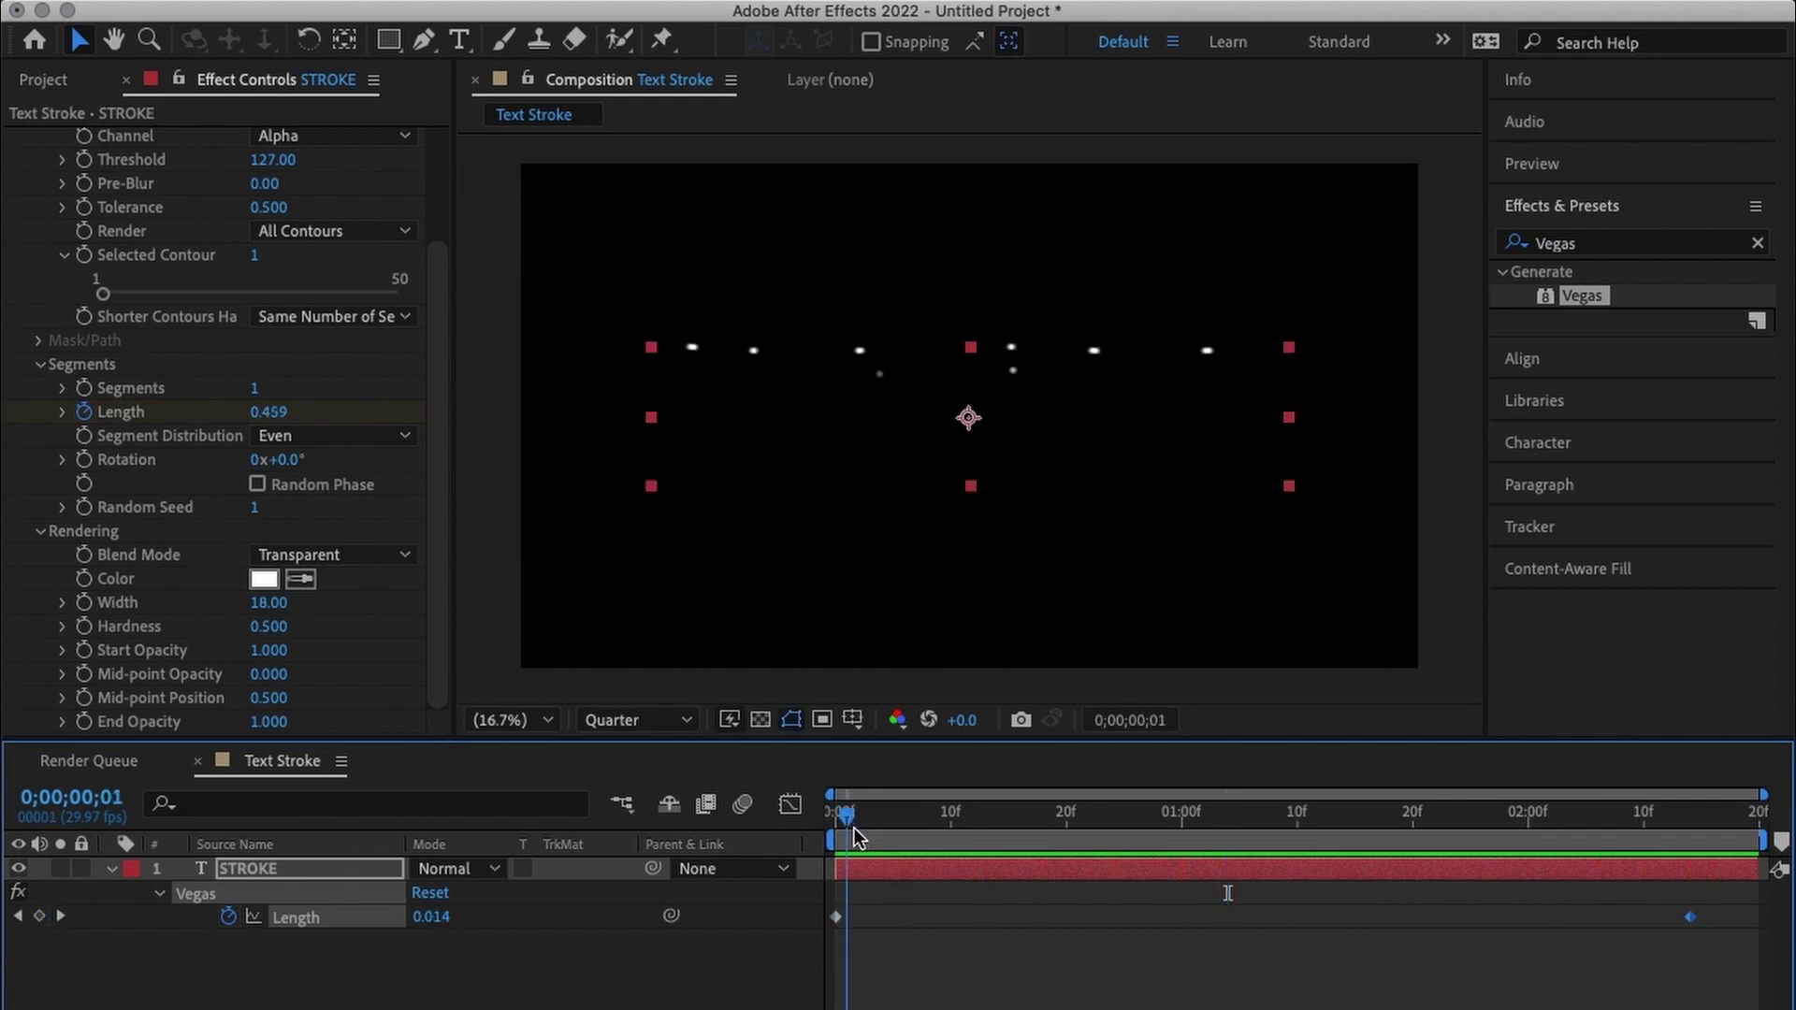
# Tick Vegas Random Phase and scrub the draw-on to compare it, then return to the start.
pyautogui.moveTo(853, 835); pyautogui.dragTo(1490, 934)
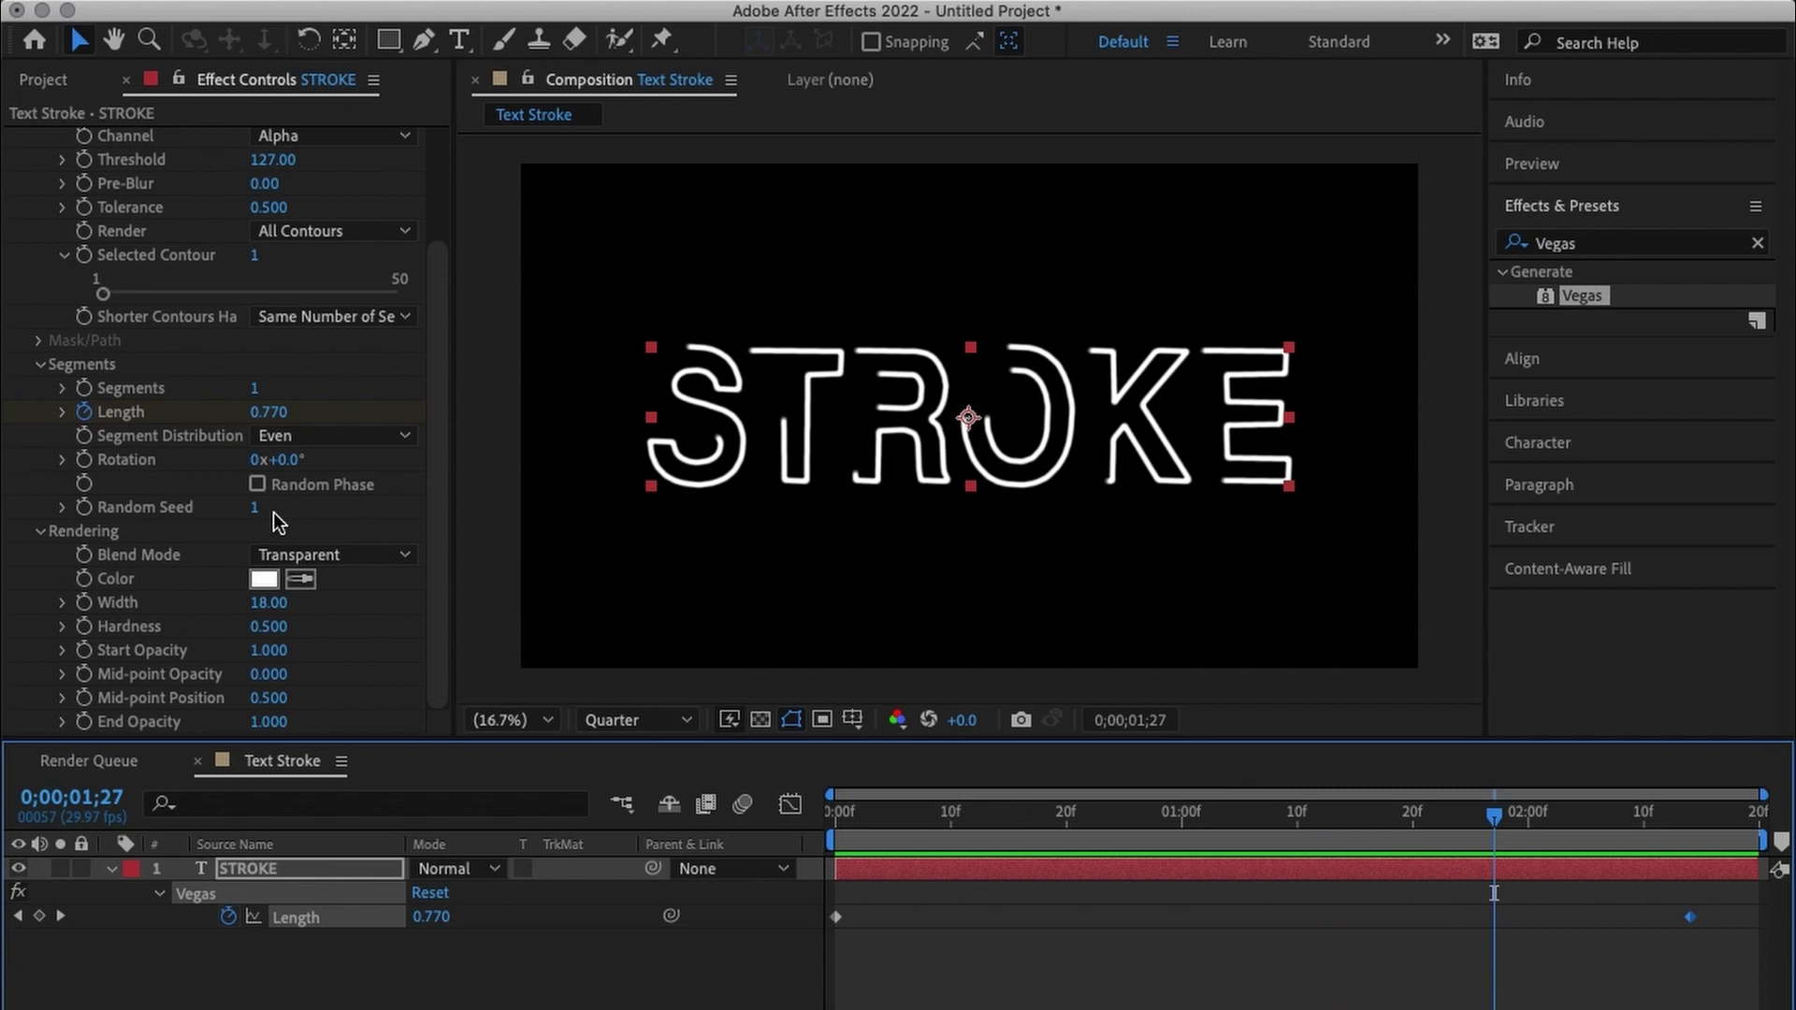
pyautogui.click(257, 483)
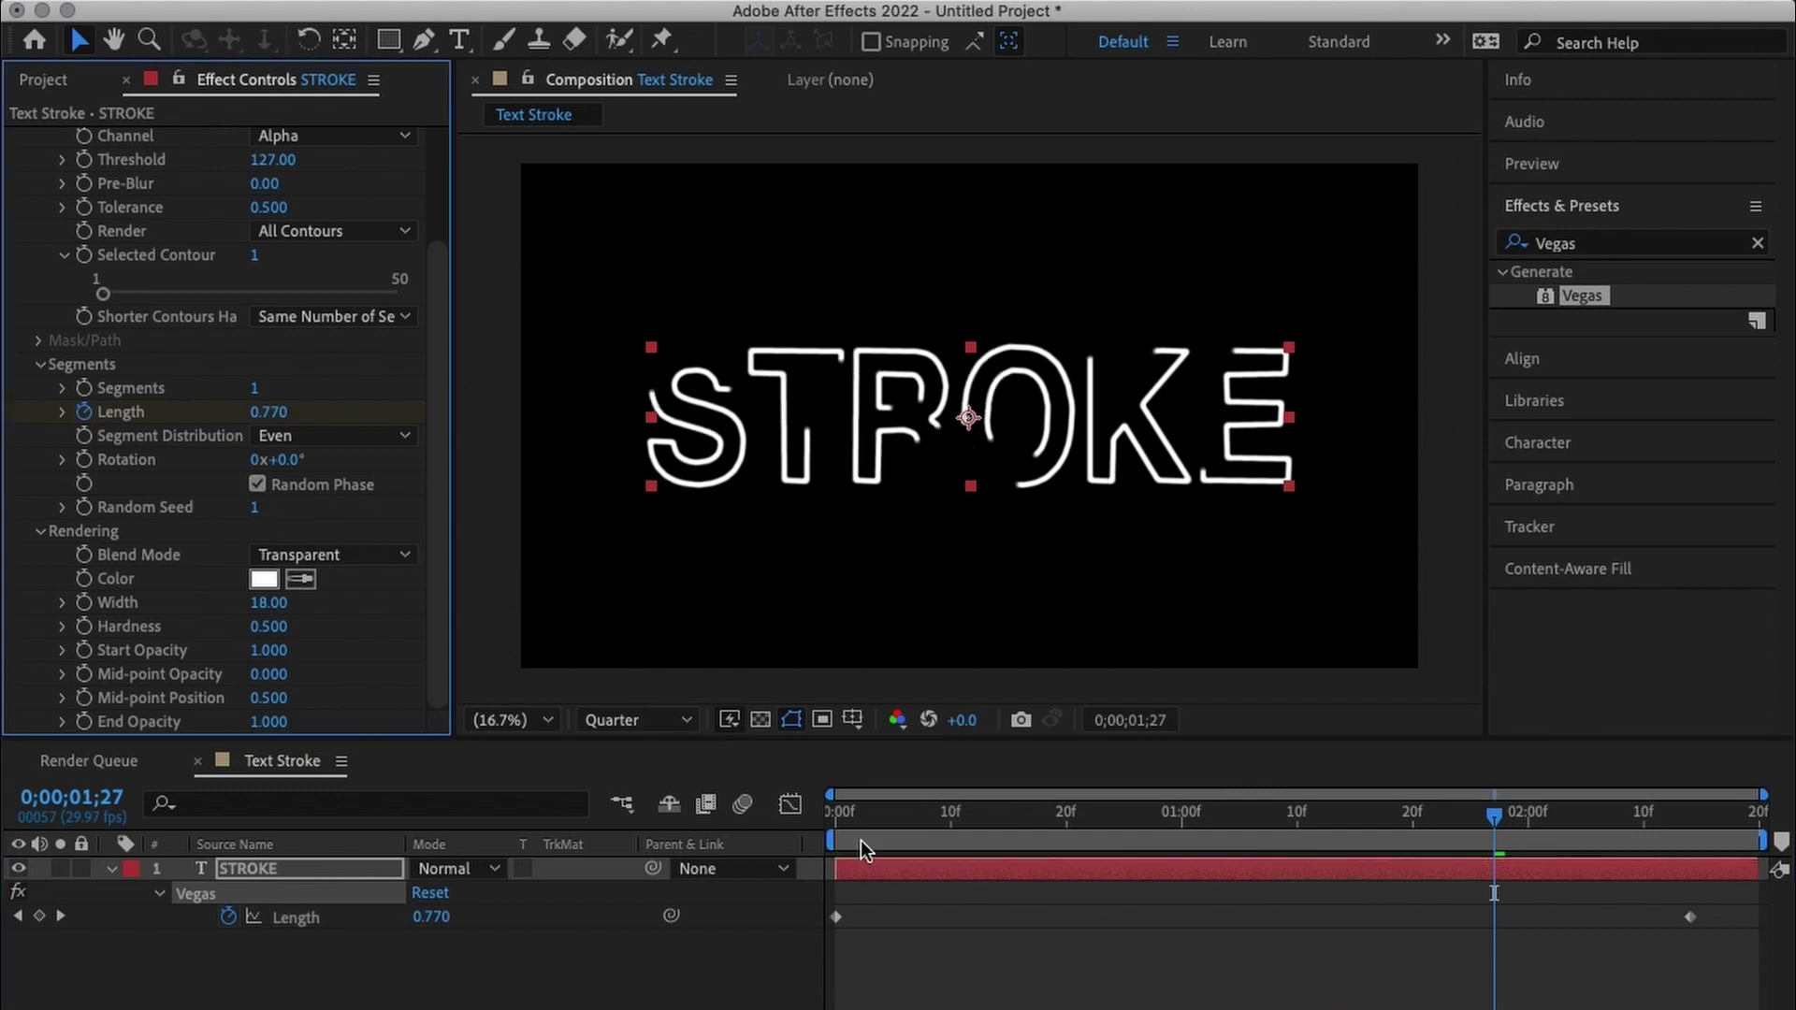
pyautogui.moveTo(862, 829)
pyautogui.mouseDown()
pyautogui.moveTo(1057, 823)
pyautogui.moveTo(1623, 866)
pyautogui.mouseUp()
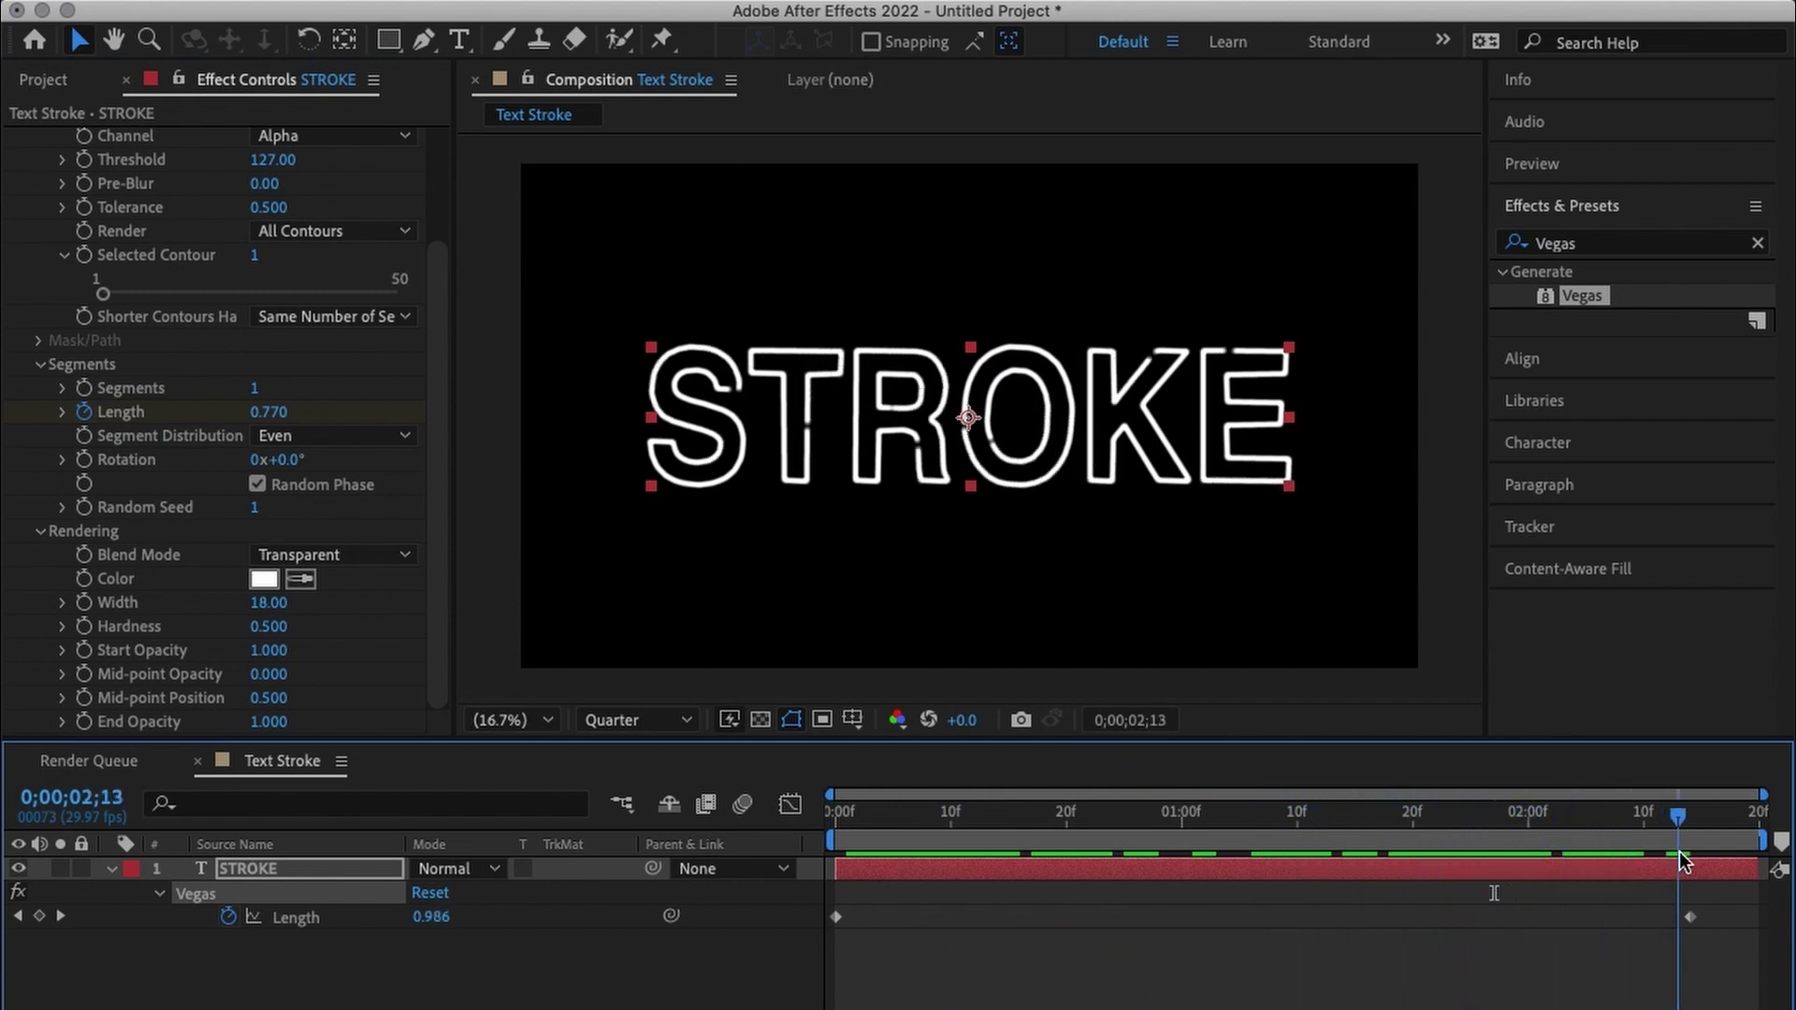
pyautogui.moveTo(1680, 851); pyautogui.dragTo(1697, 849)
pyautogui.press('Home')
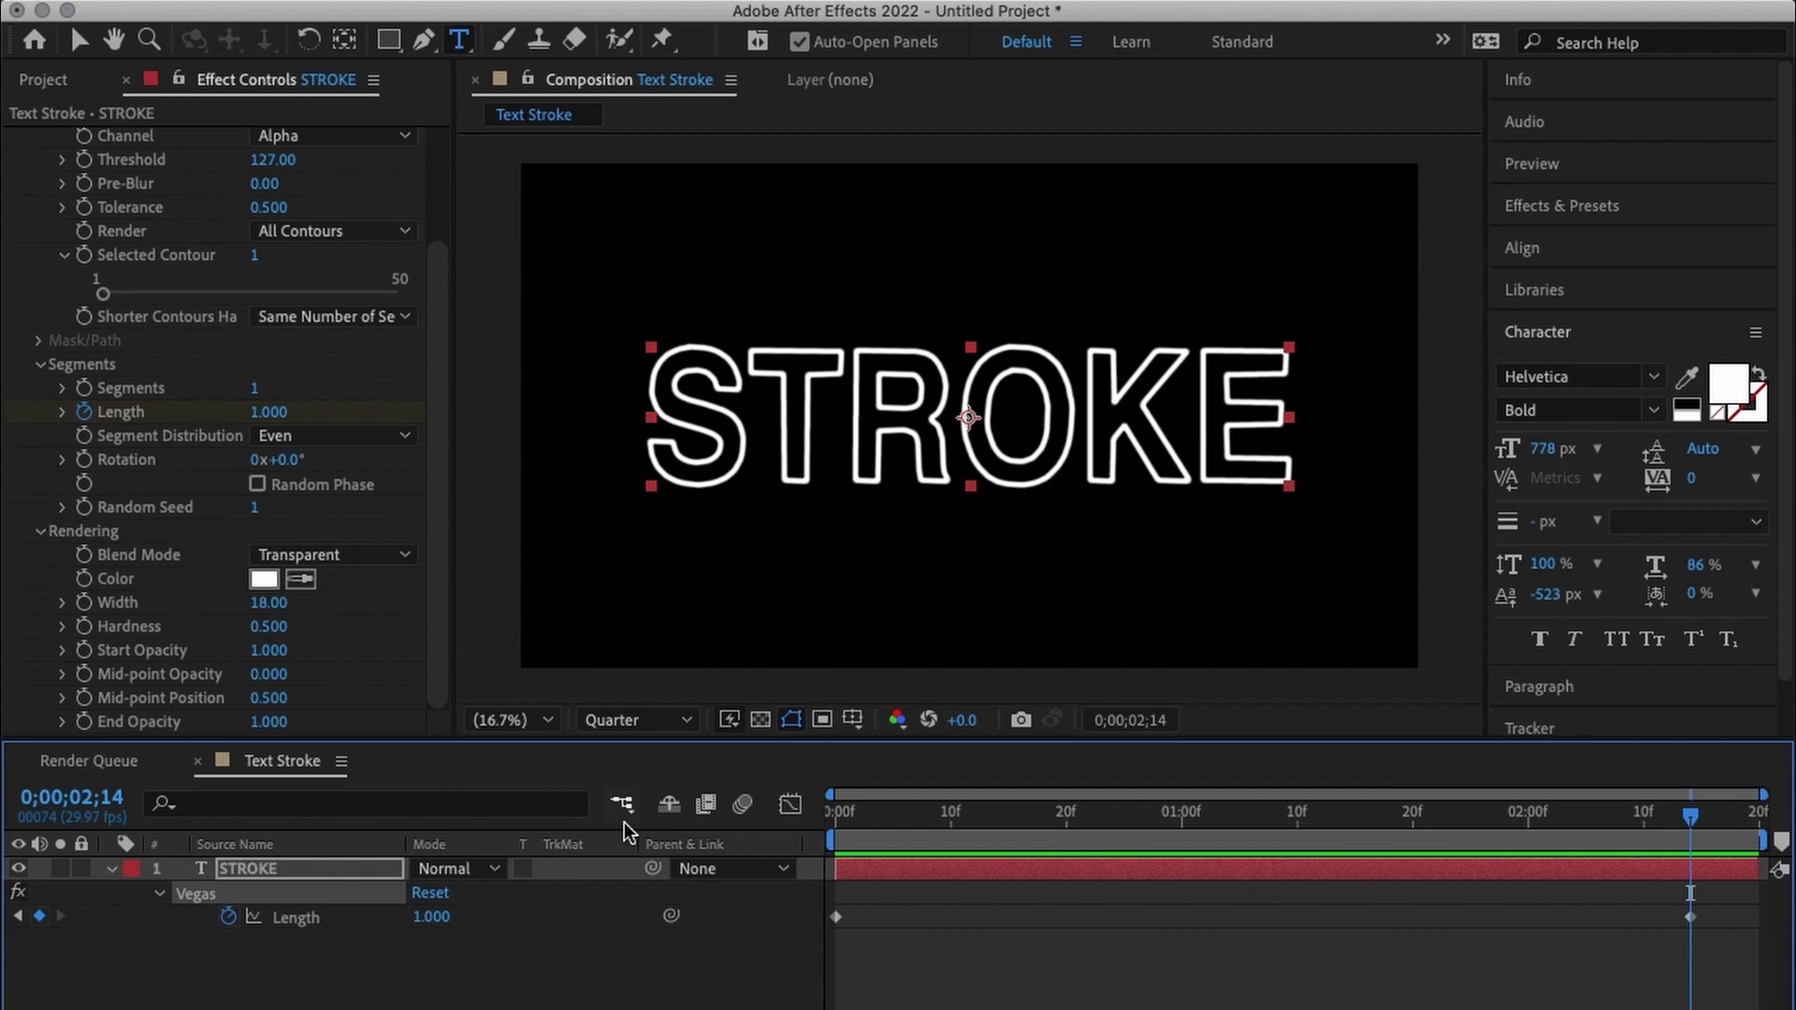
# Replace the word STROKE with 'text' and set it to All Caps so it reads TEXT.
pyautogui.press('Home')
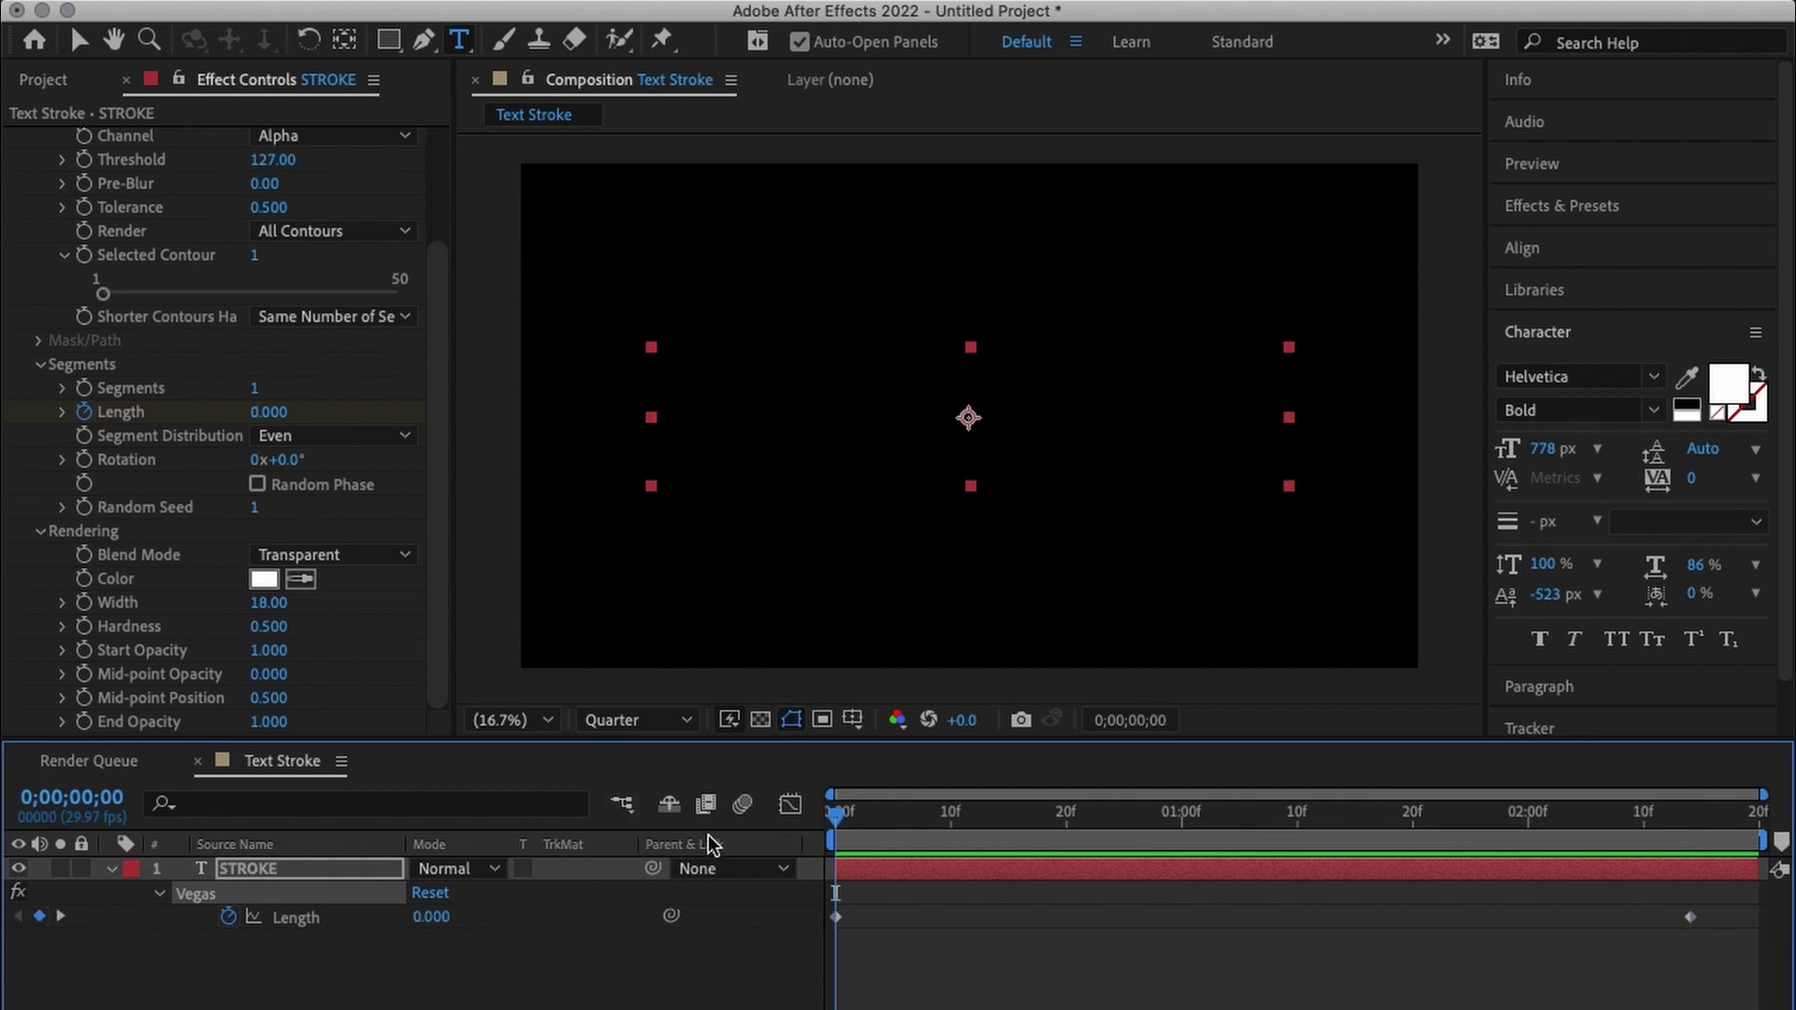
pyautogui.moveTo(1400, 823); pyautogui.dragTo(1574, 814)
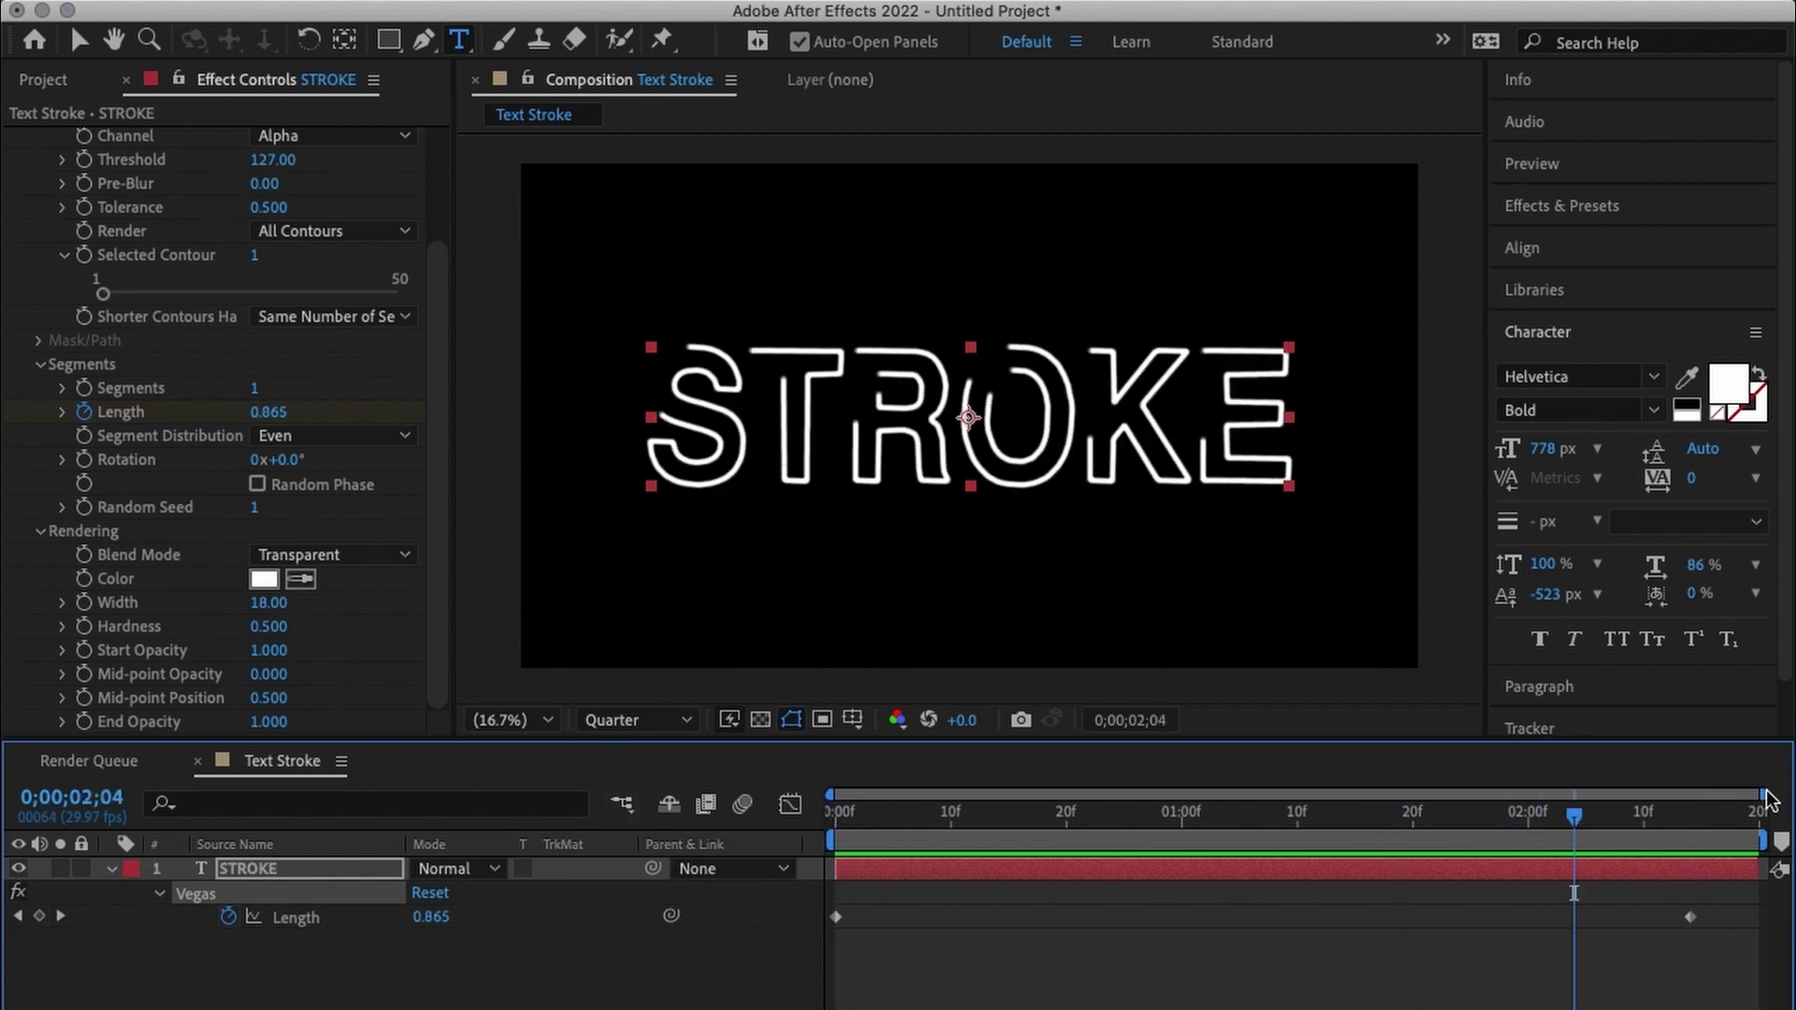
pyautogui.moveTo(1692, 812); pyautogui.dragTo(1713, 812)
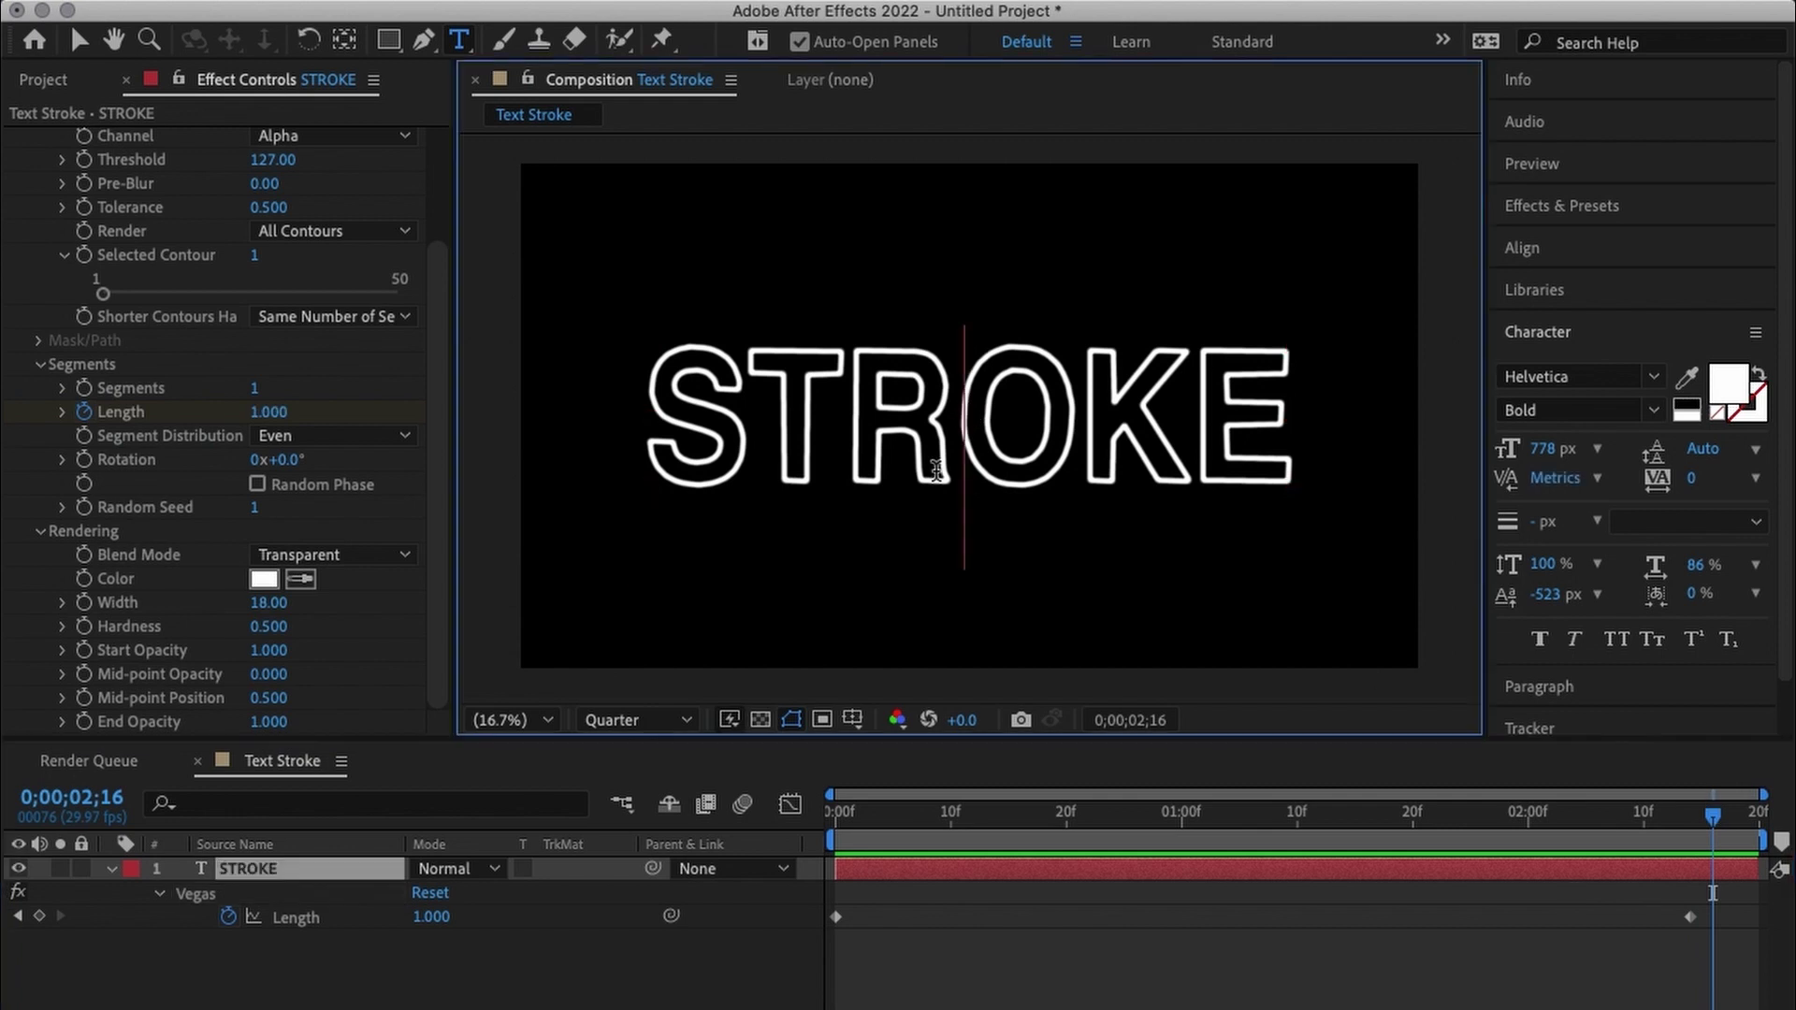
pyautogui.doubleClick(936, 470)
pyautogui.write('text')
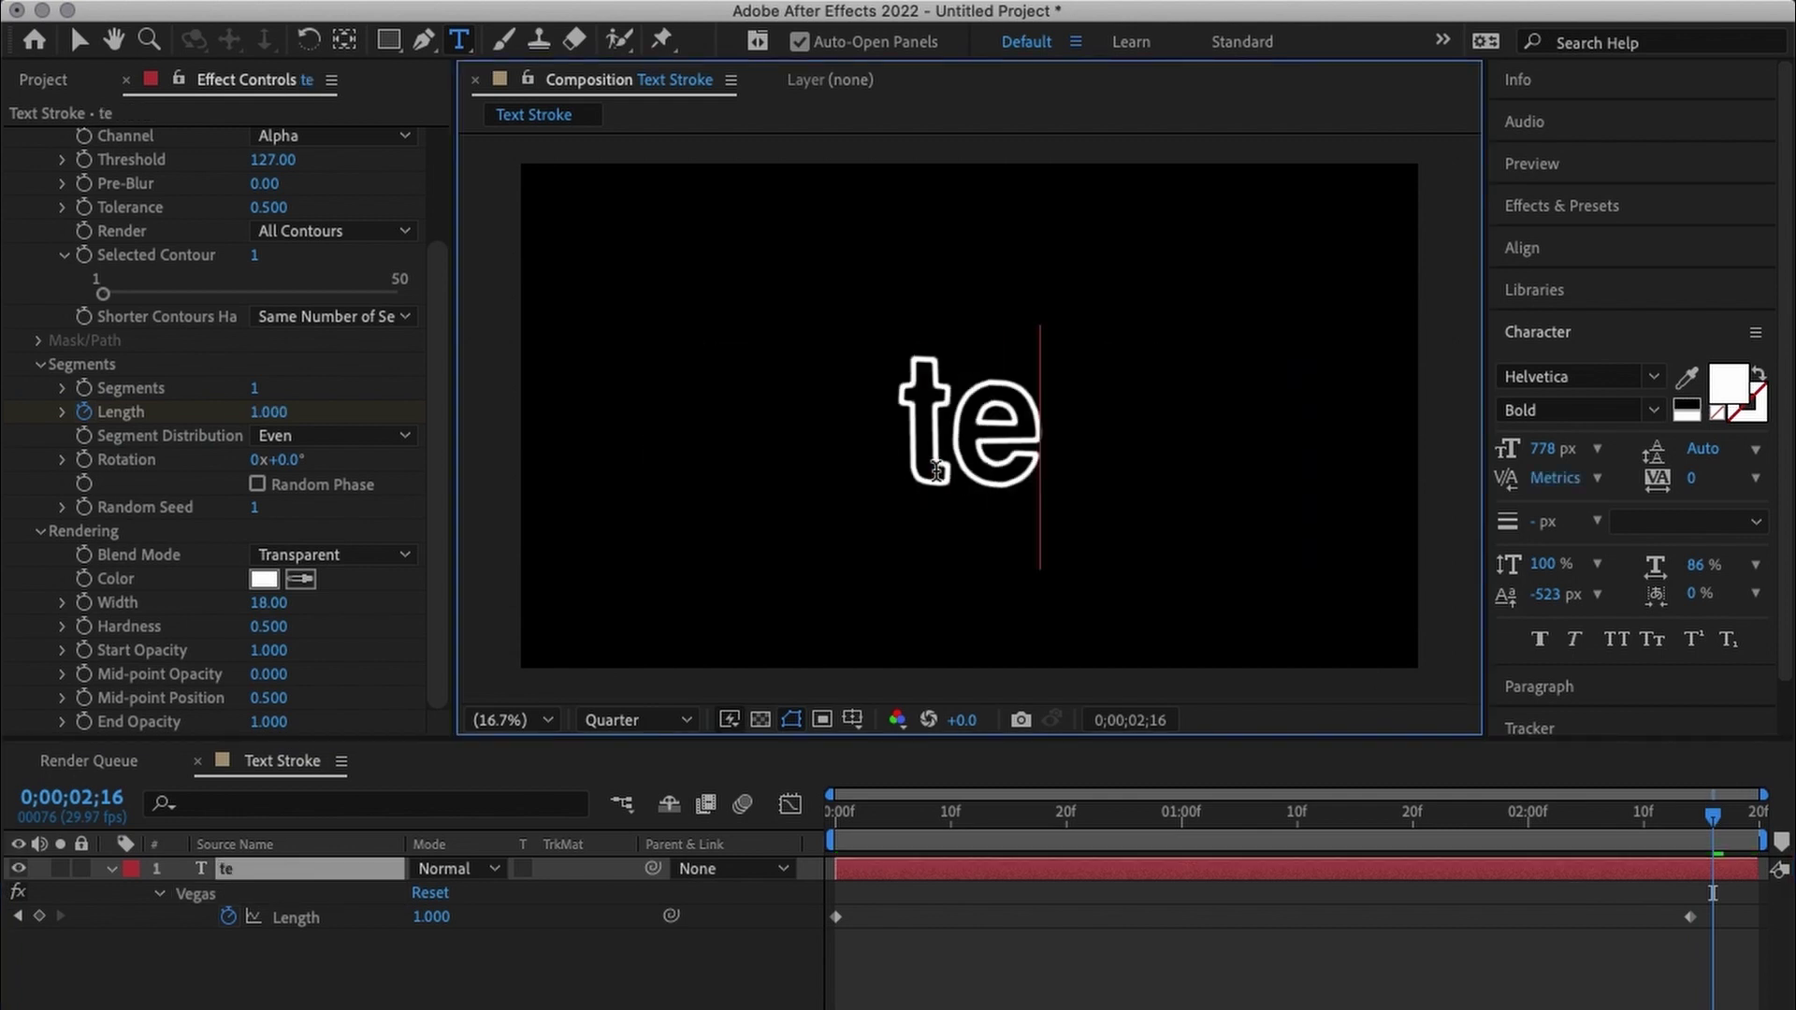
pyautogui.doubleClick(935, 470)
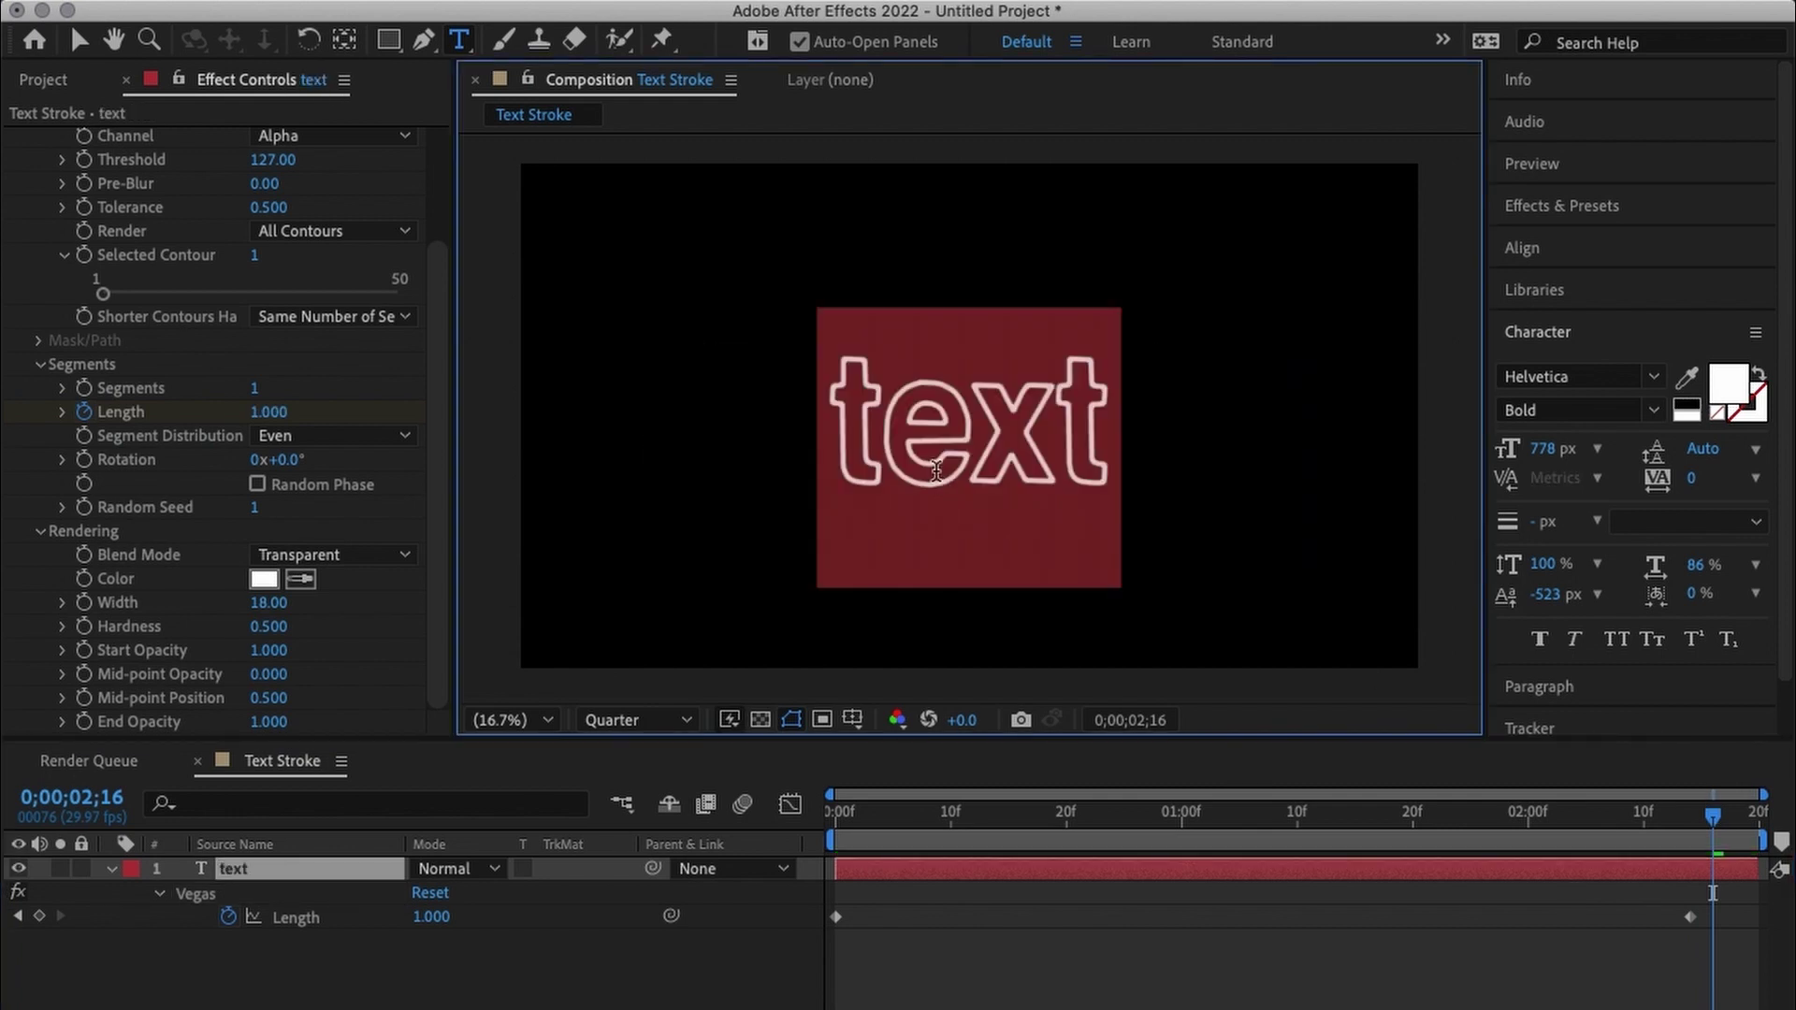
pyautogui.click(1616, 639)
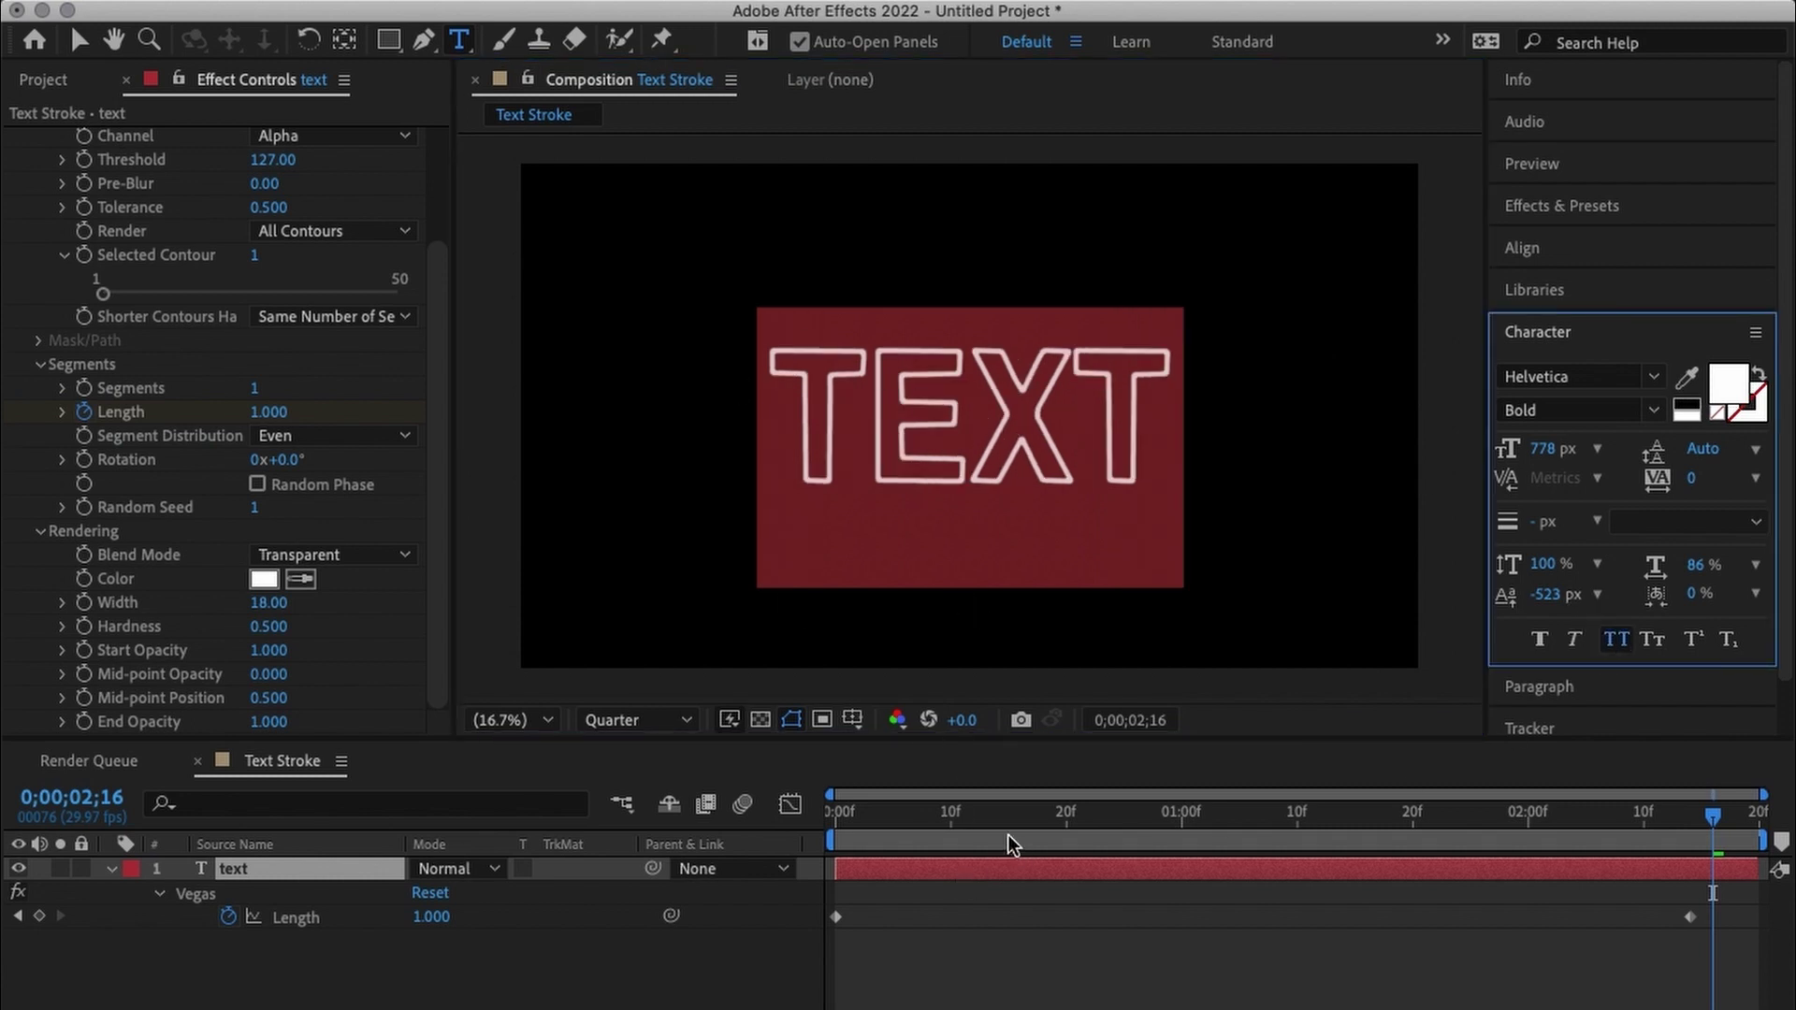
# Preview the TEXT outline drawing on from the first frame.
pyautogui.click(603, 832)
pyautogui.press('Home')
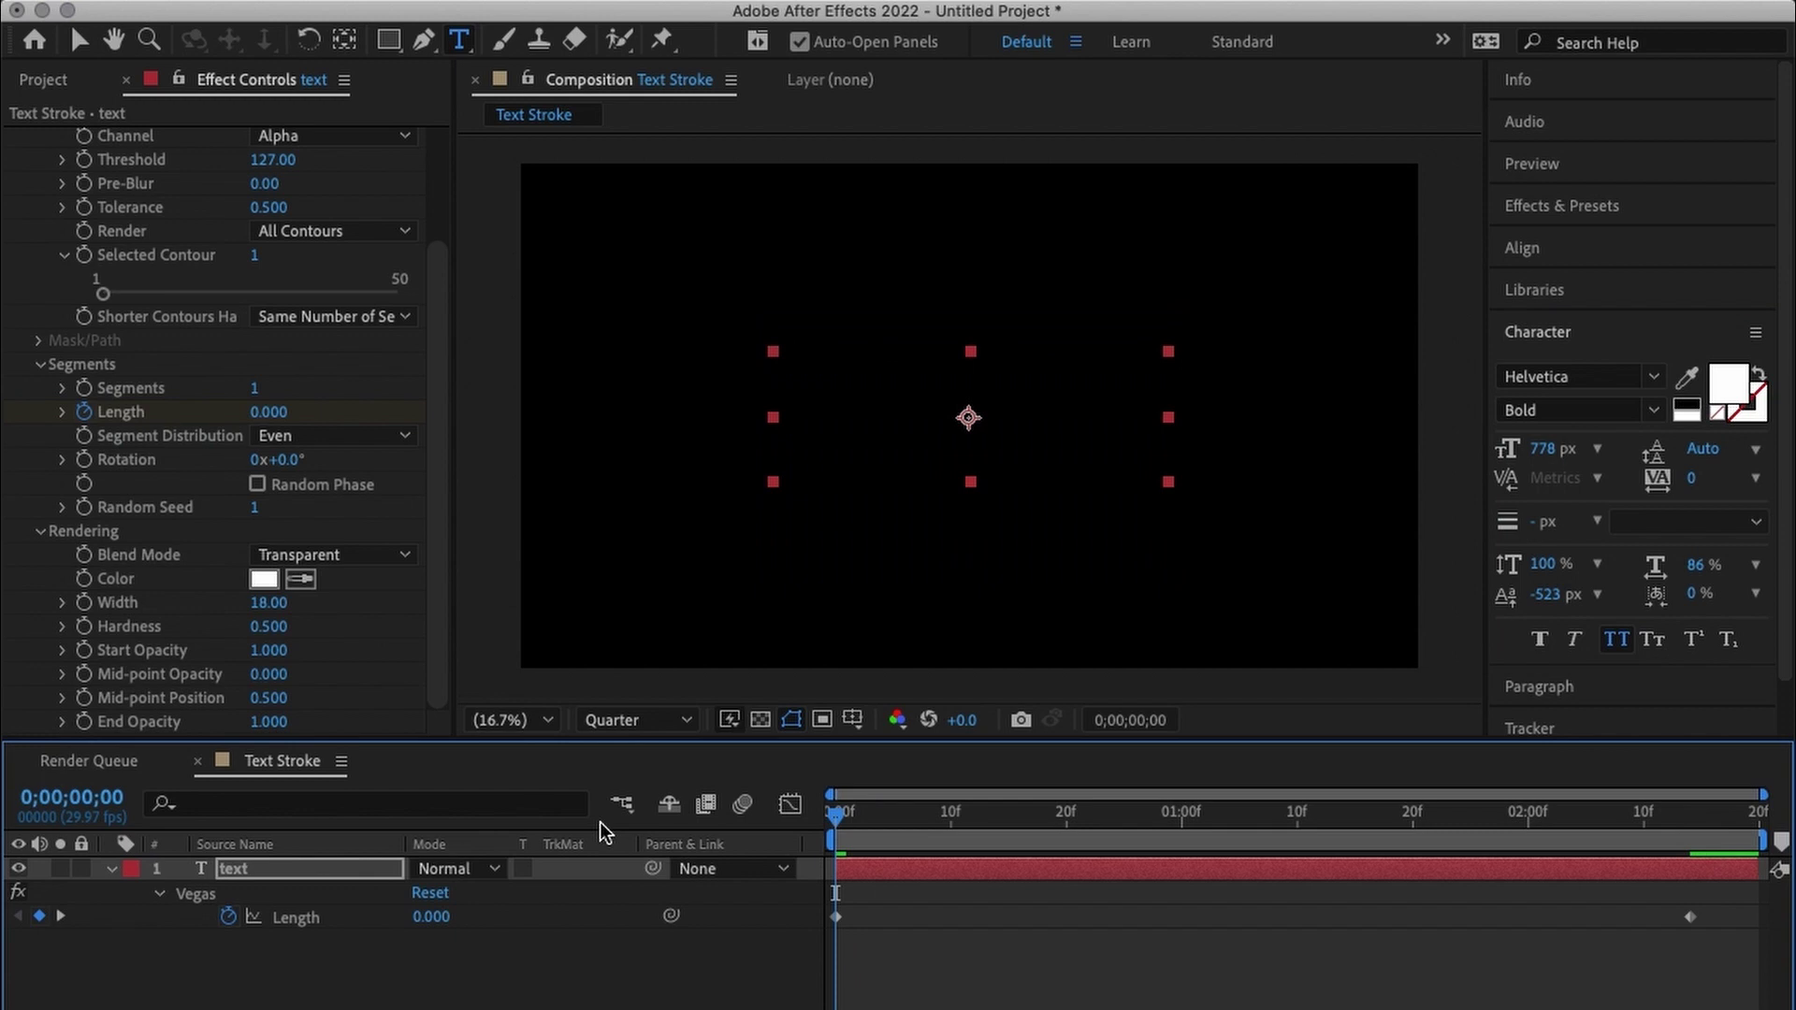
pyautogui.press('space')
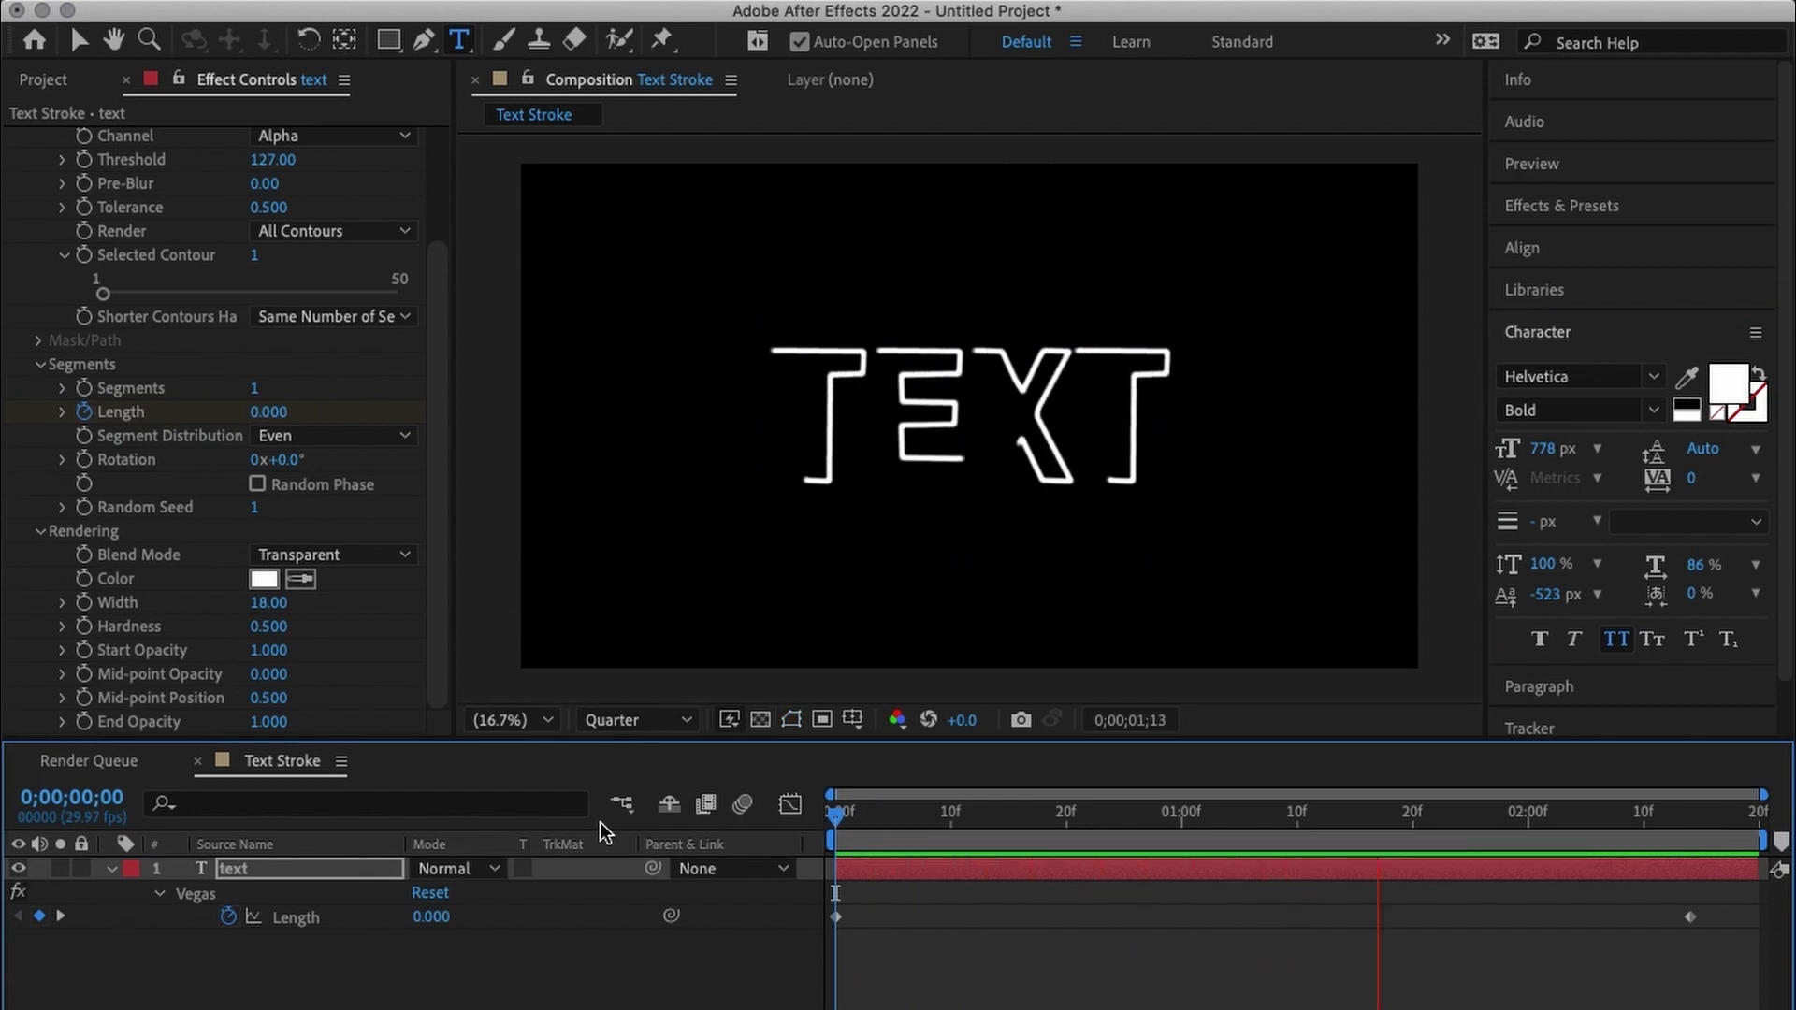
pyautogui.press('space')
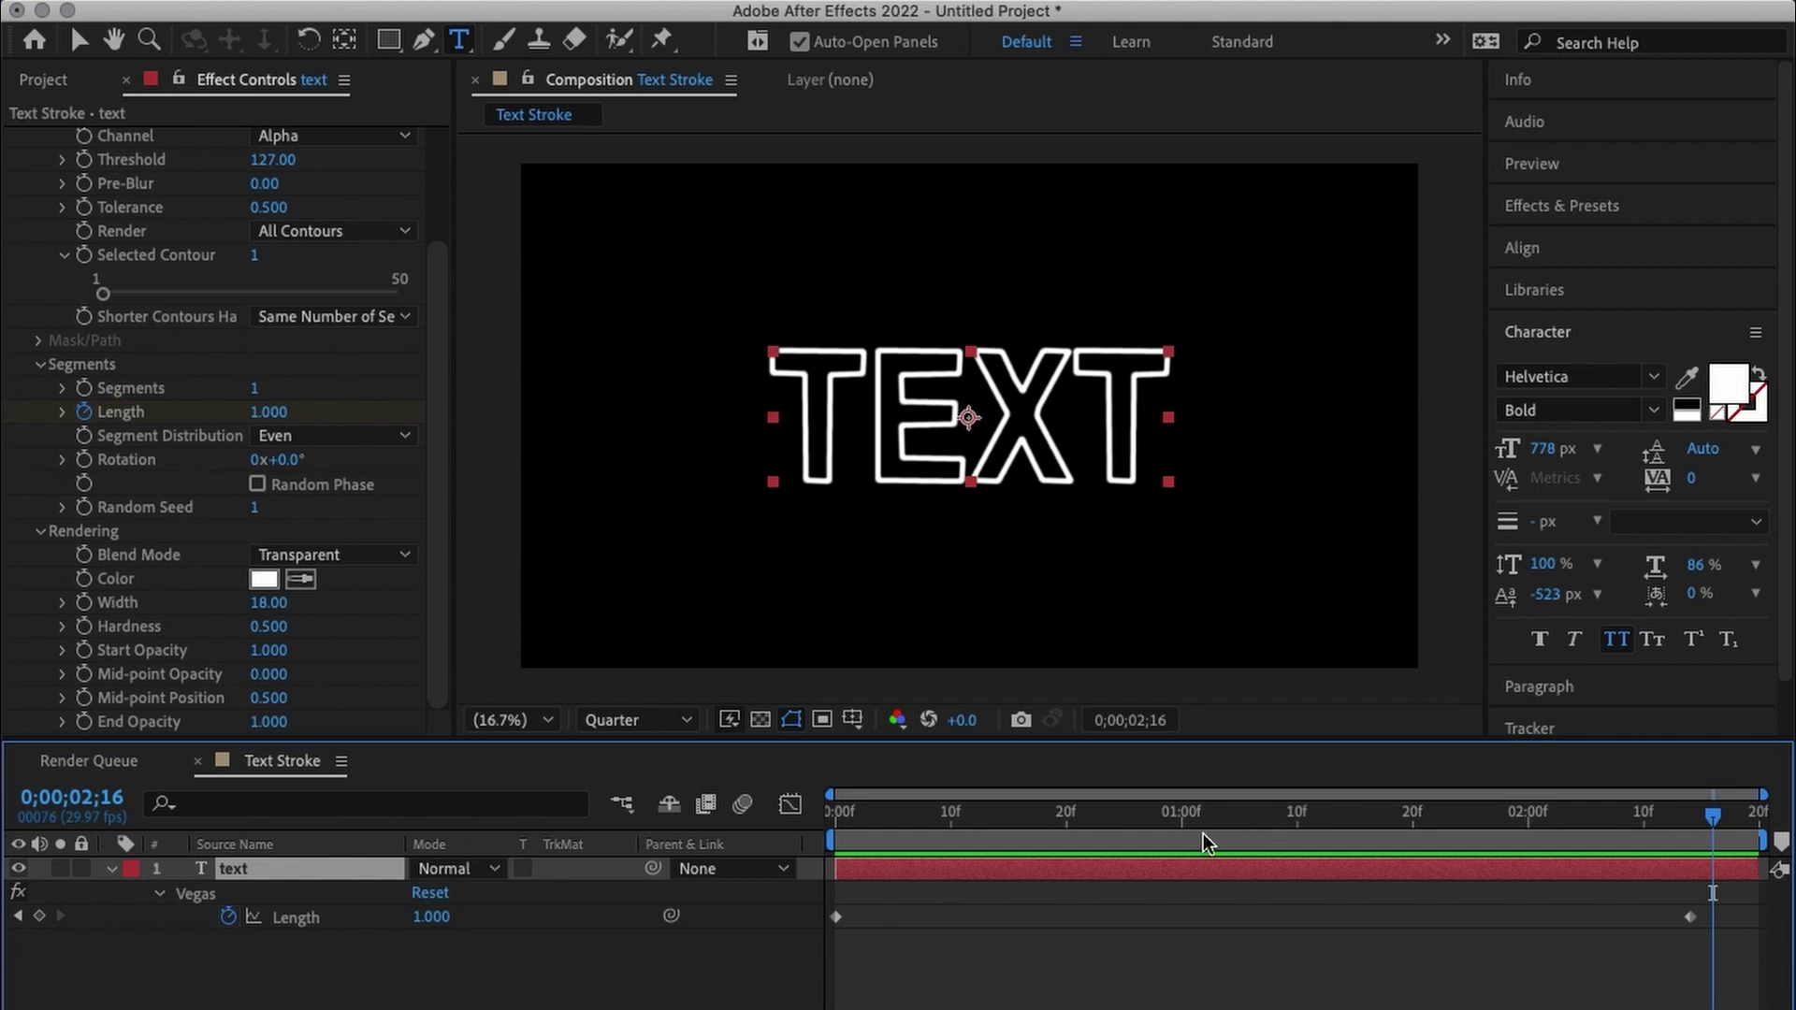
pyautogui.press('space')
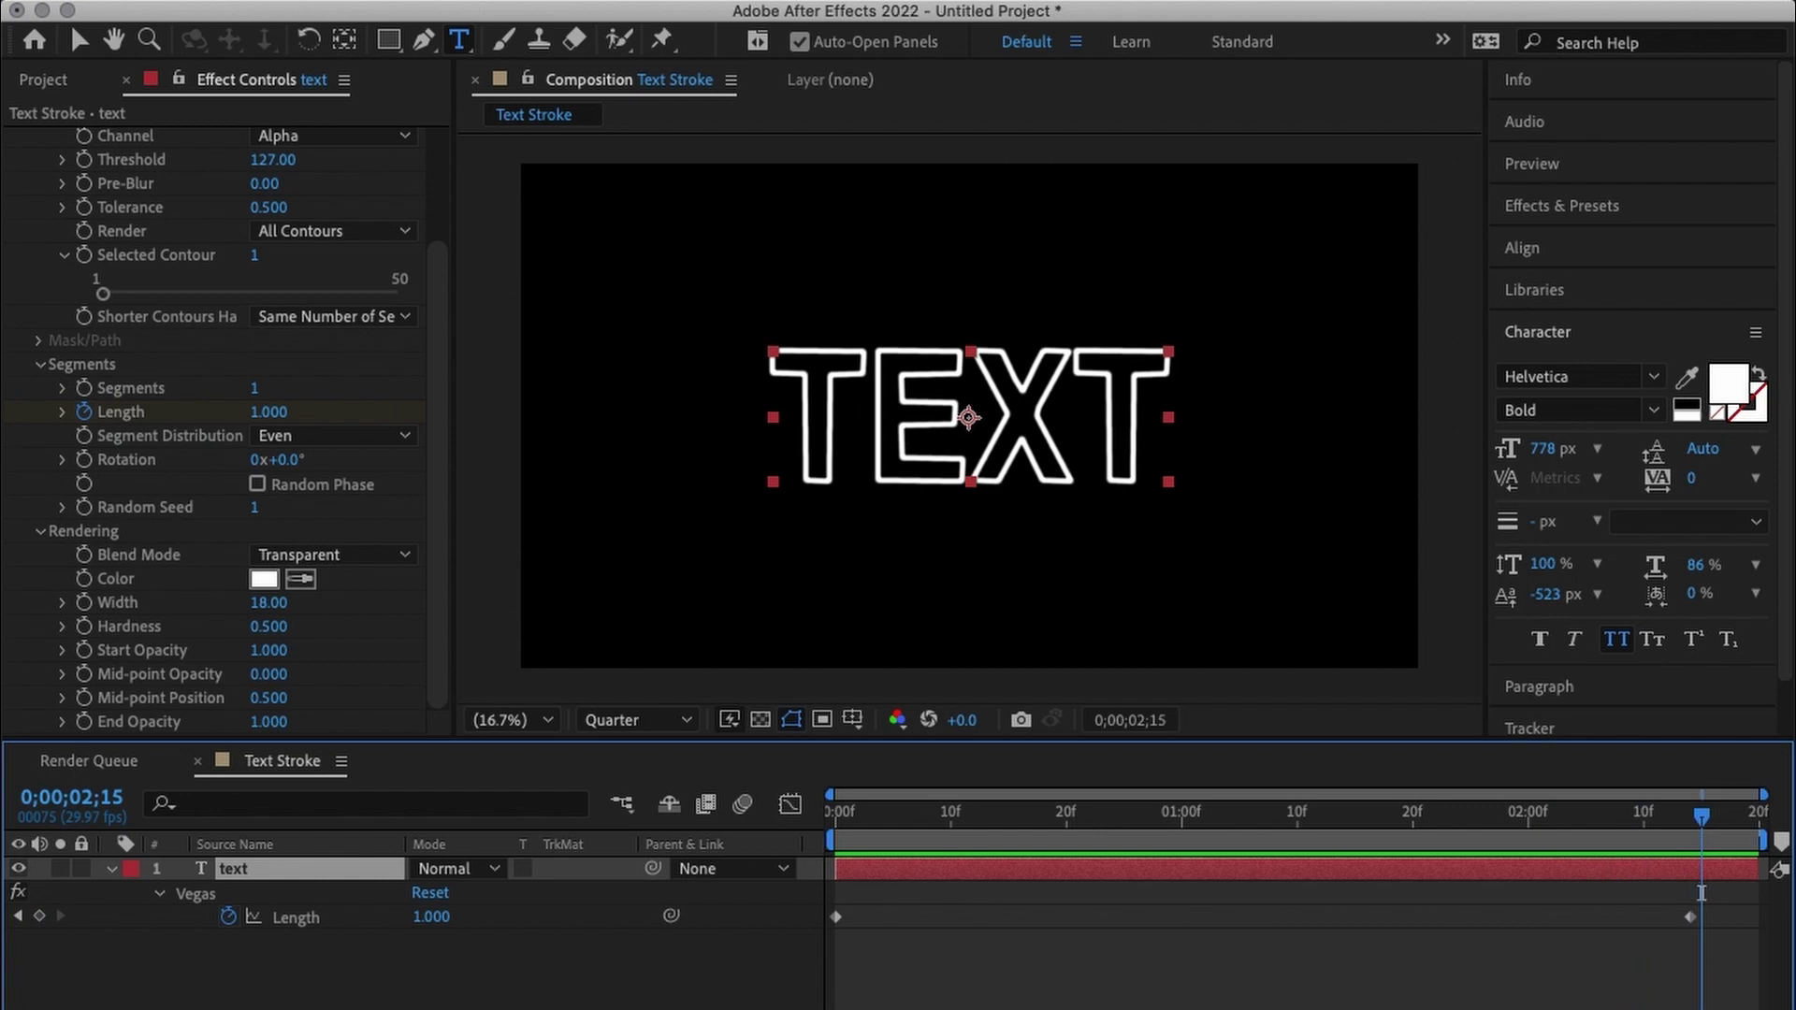
pyautogui.rightClick(310, 877)
pyautogui.moveTo(545, 894)
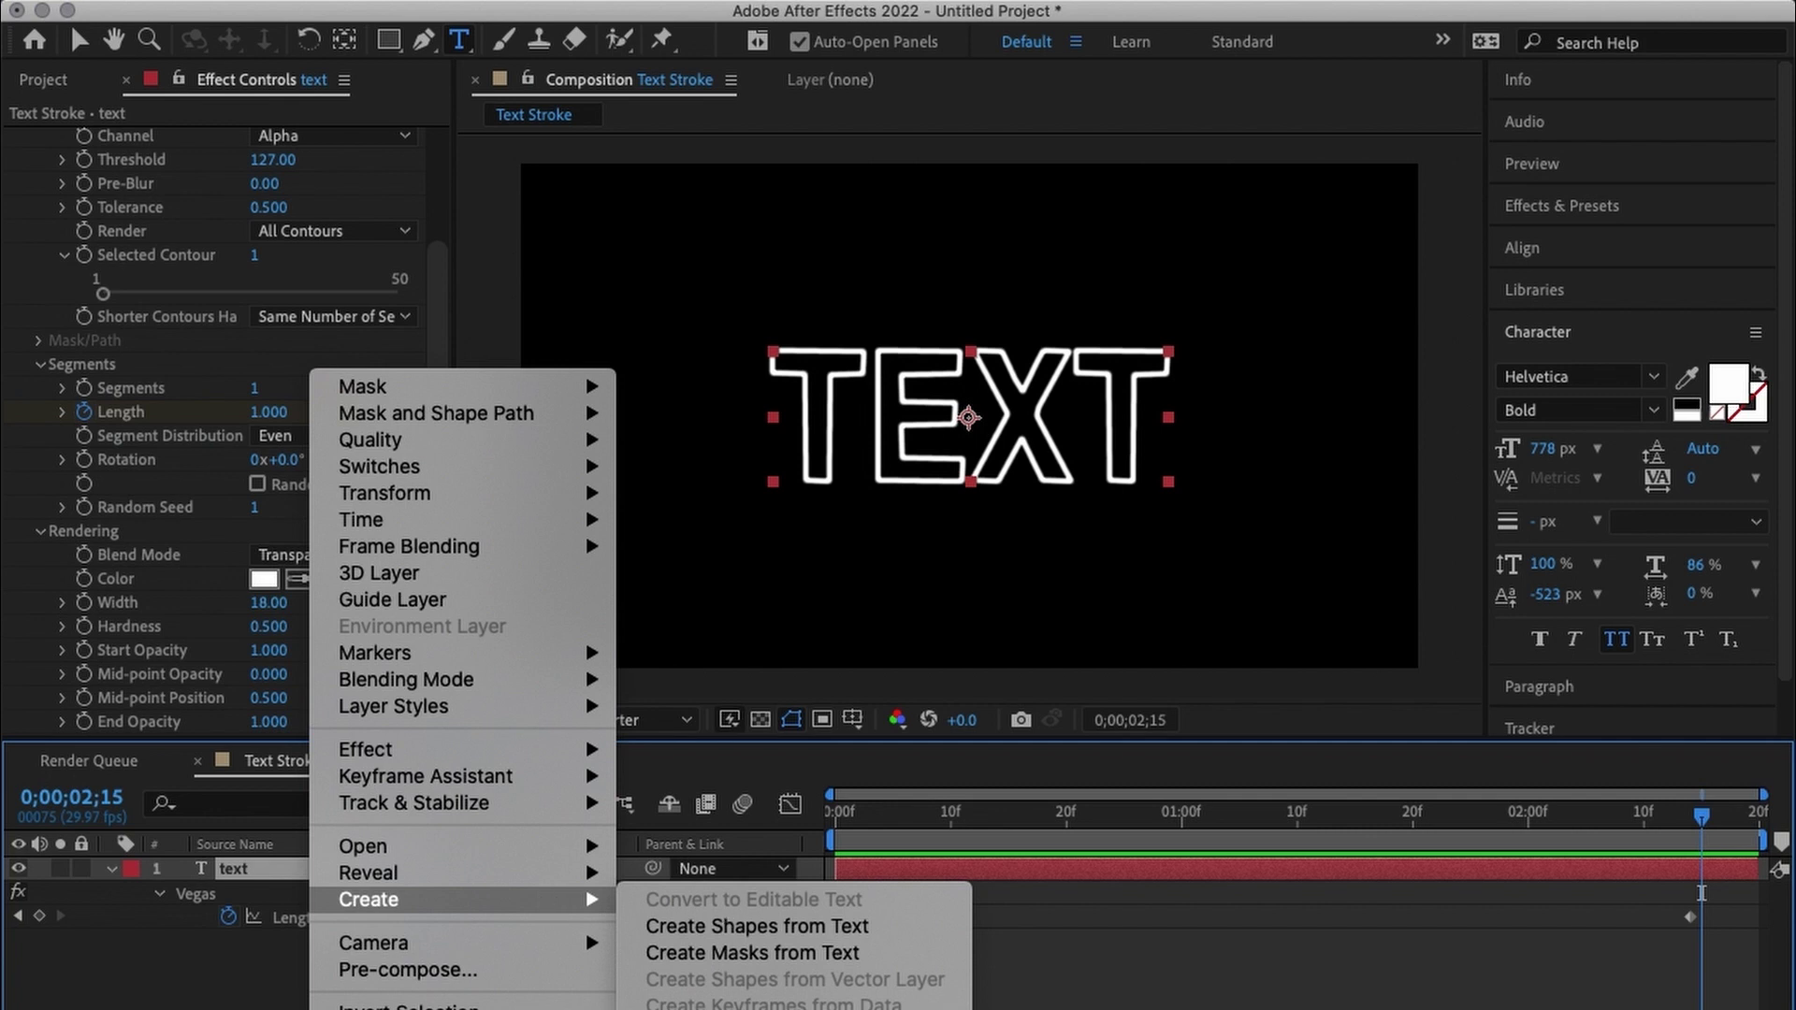
pyautogui.press('Escape')
pyautogui.click(1148, 820)
pyautogui.moveTo(1150, 828); pyautogui.dragTo(1713, 825)
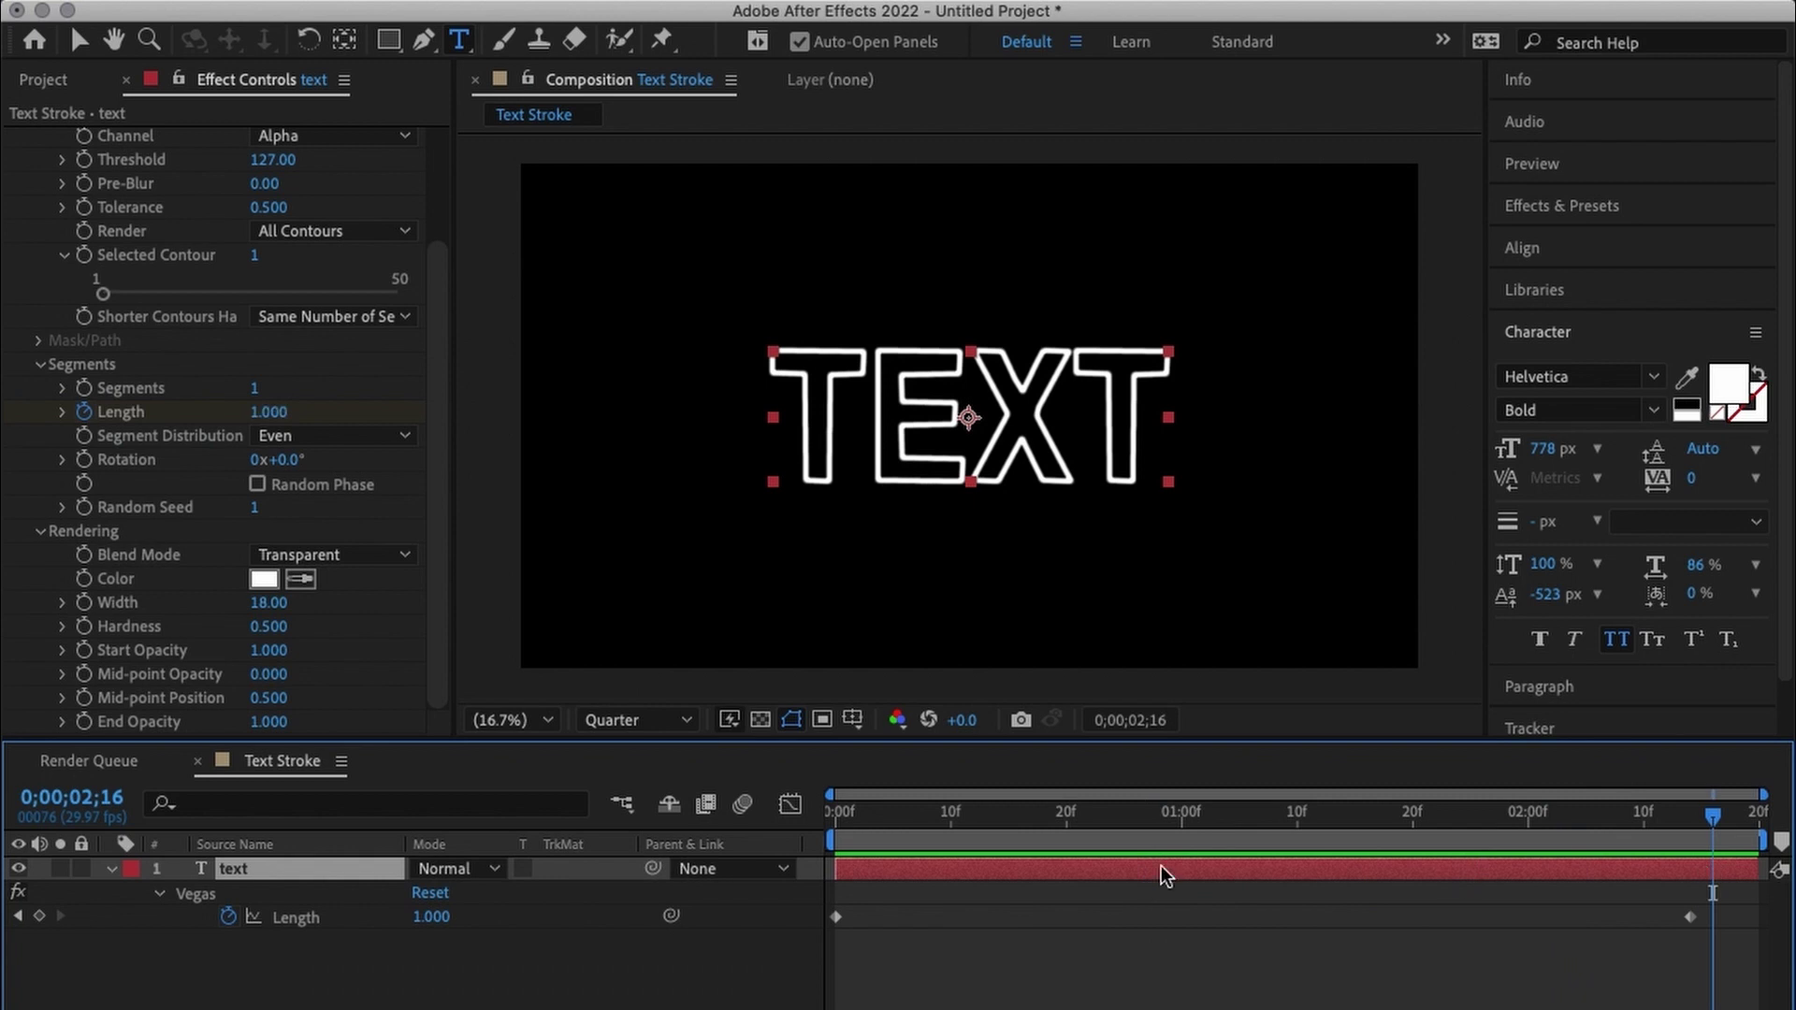
pyautogui.rightClick(308, 868)
pyautogui.moveTo(318, 875)
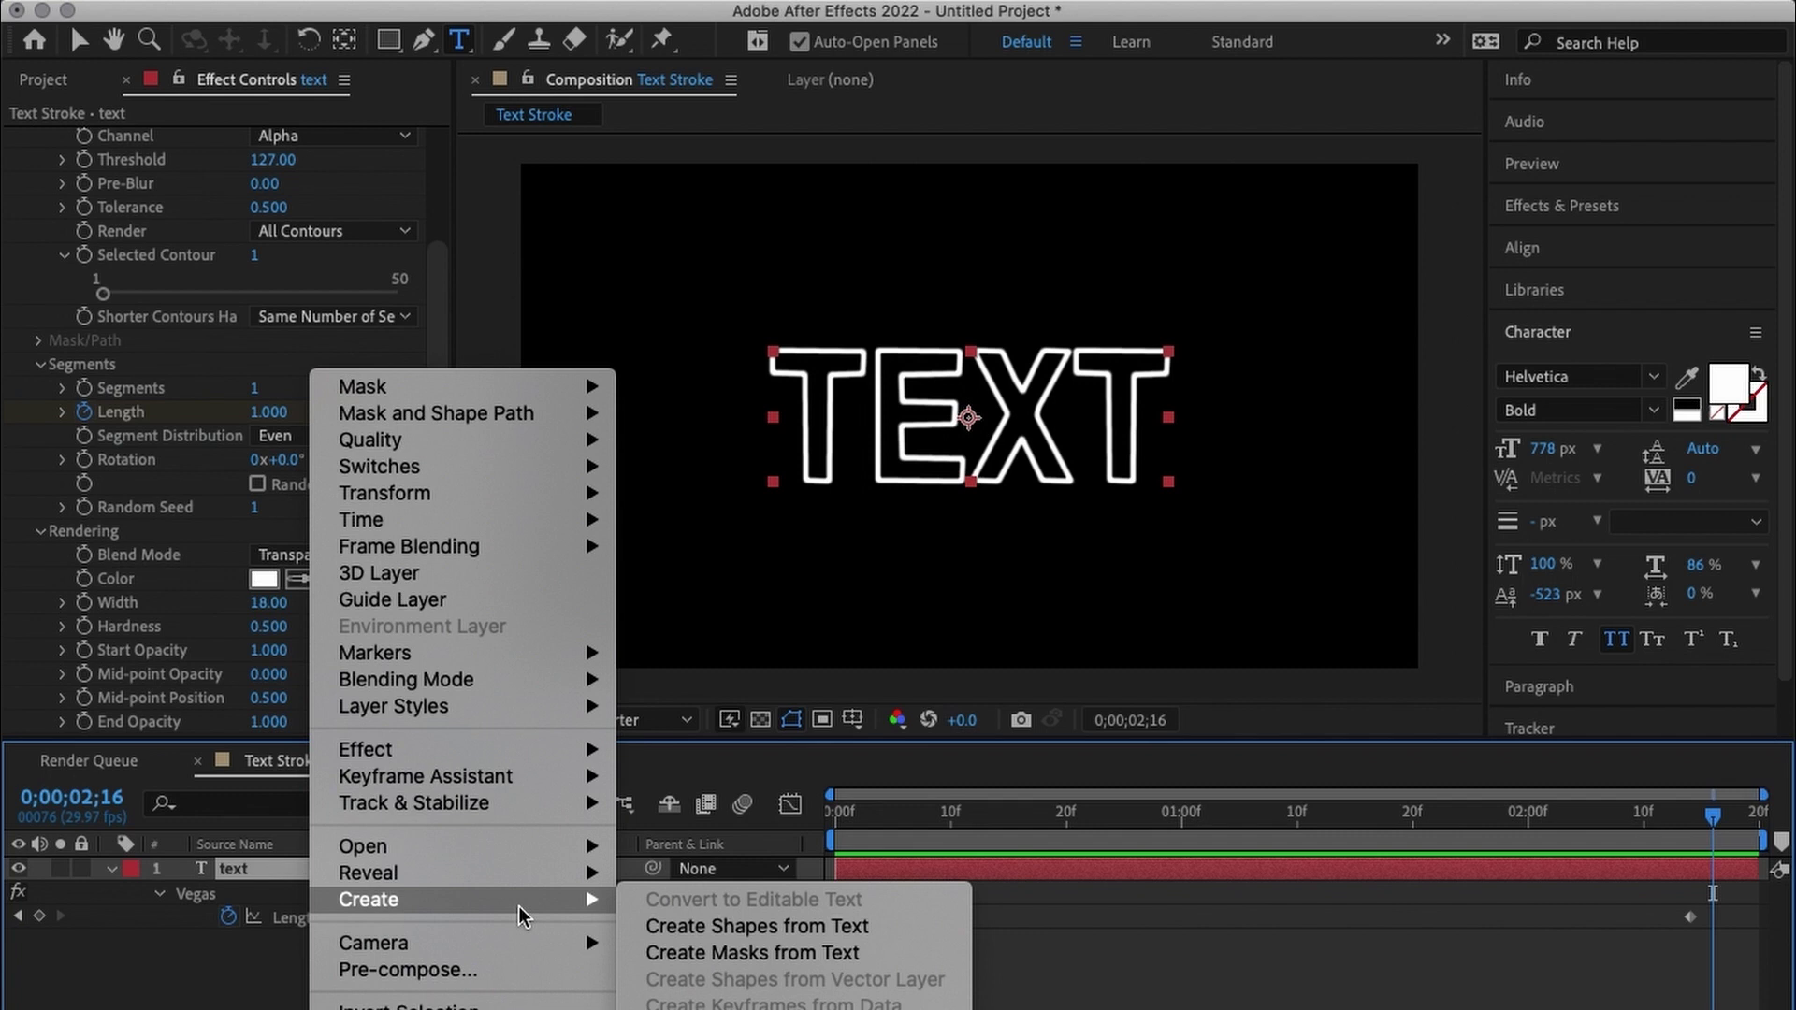
pyautogui.press('Escape')
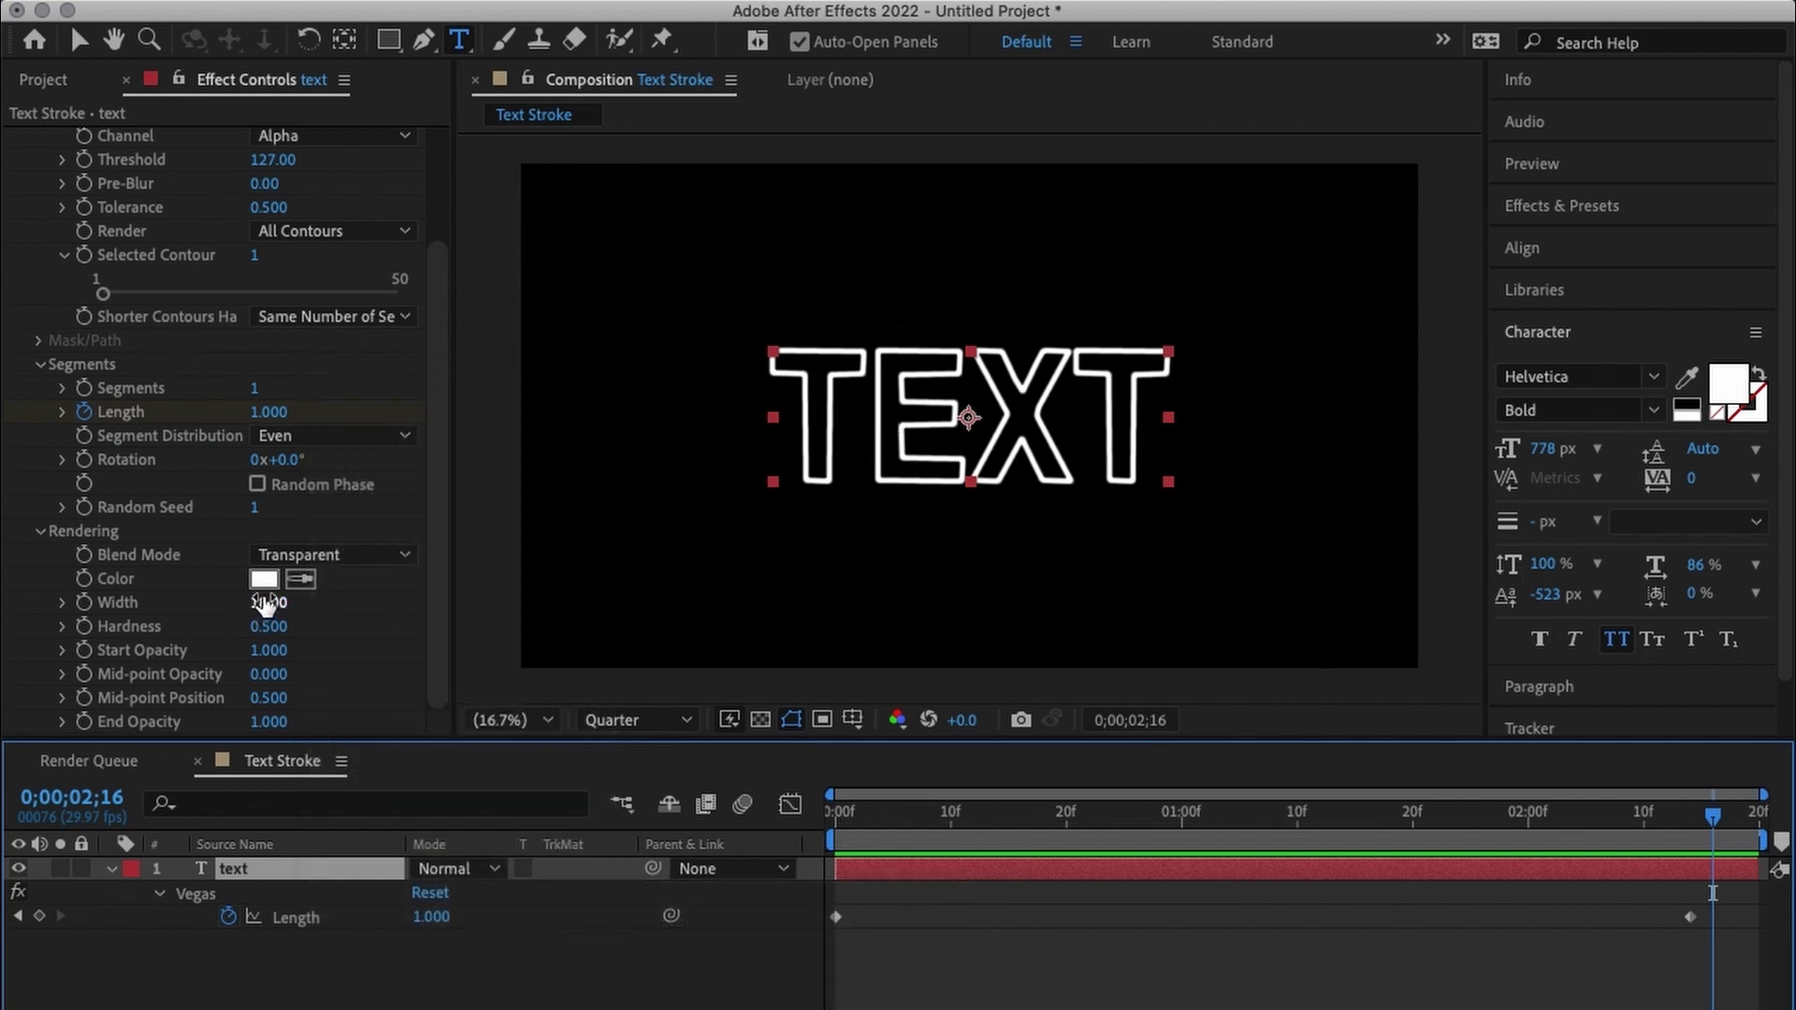
# Recolour the Vegas stroke red, raise Hardness to 0.810 and thin Width to 11.80.
pyautogui.click(264, 579)
pyautogui.moveTo(1249, 738); pyautogui.dragTo(1279, 581)
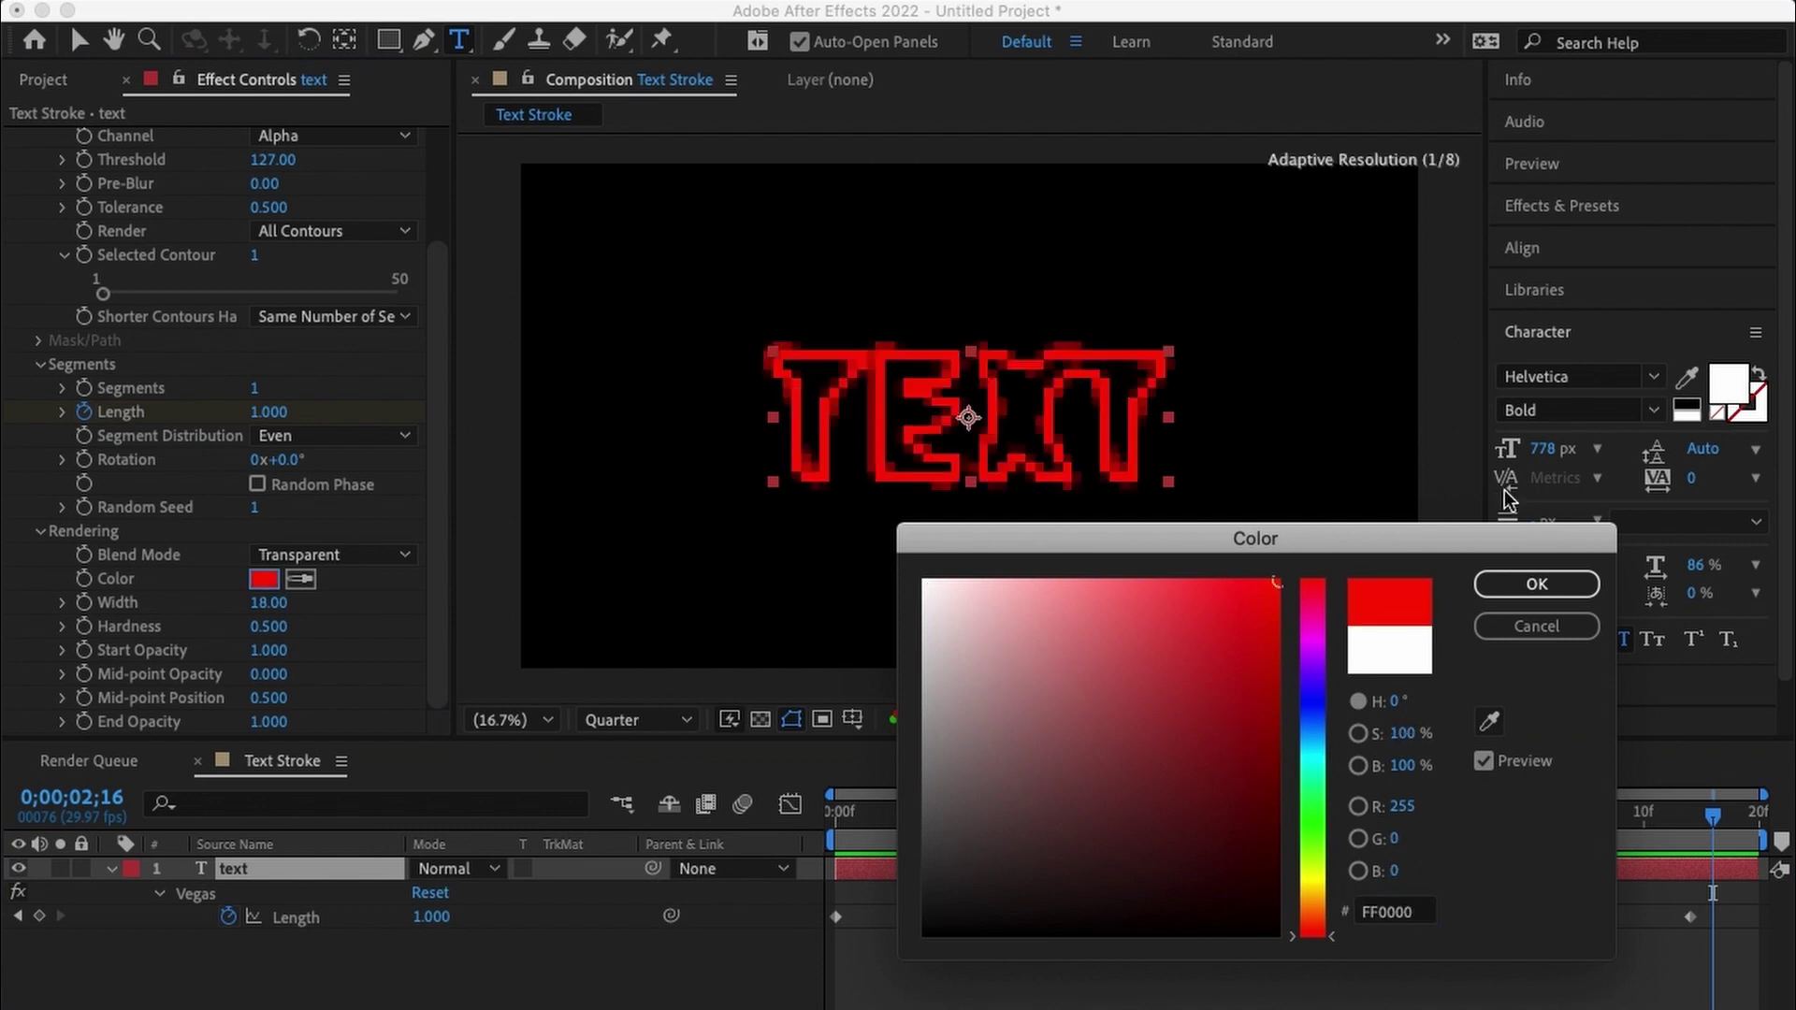
pyautogui.click(1508, 587)
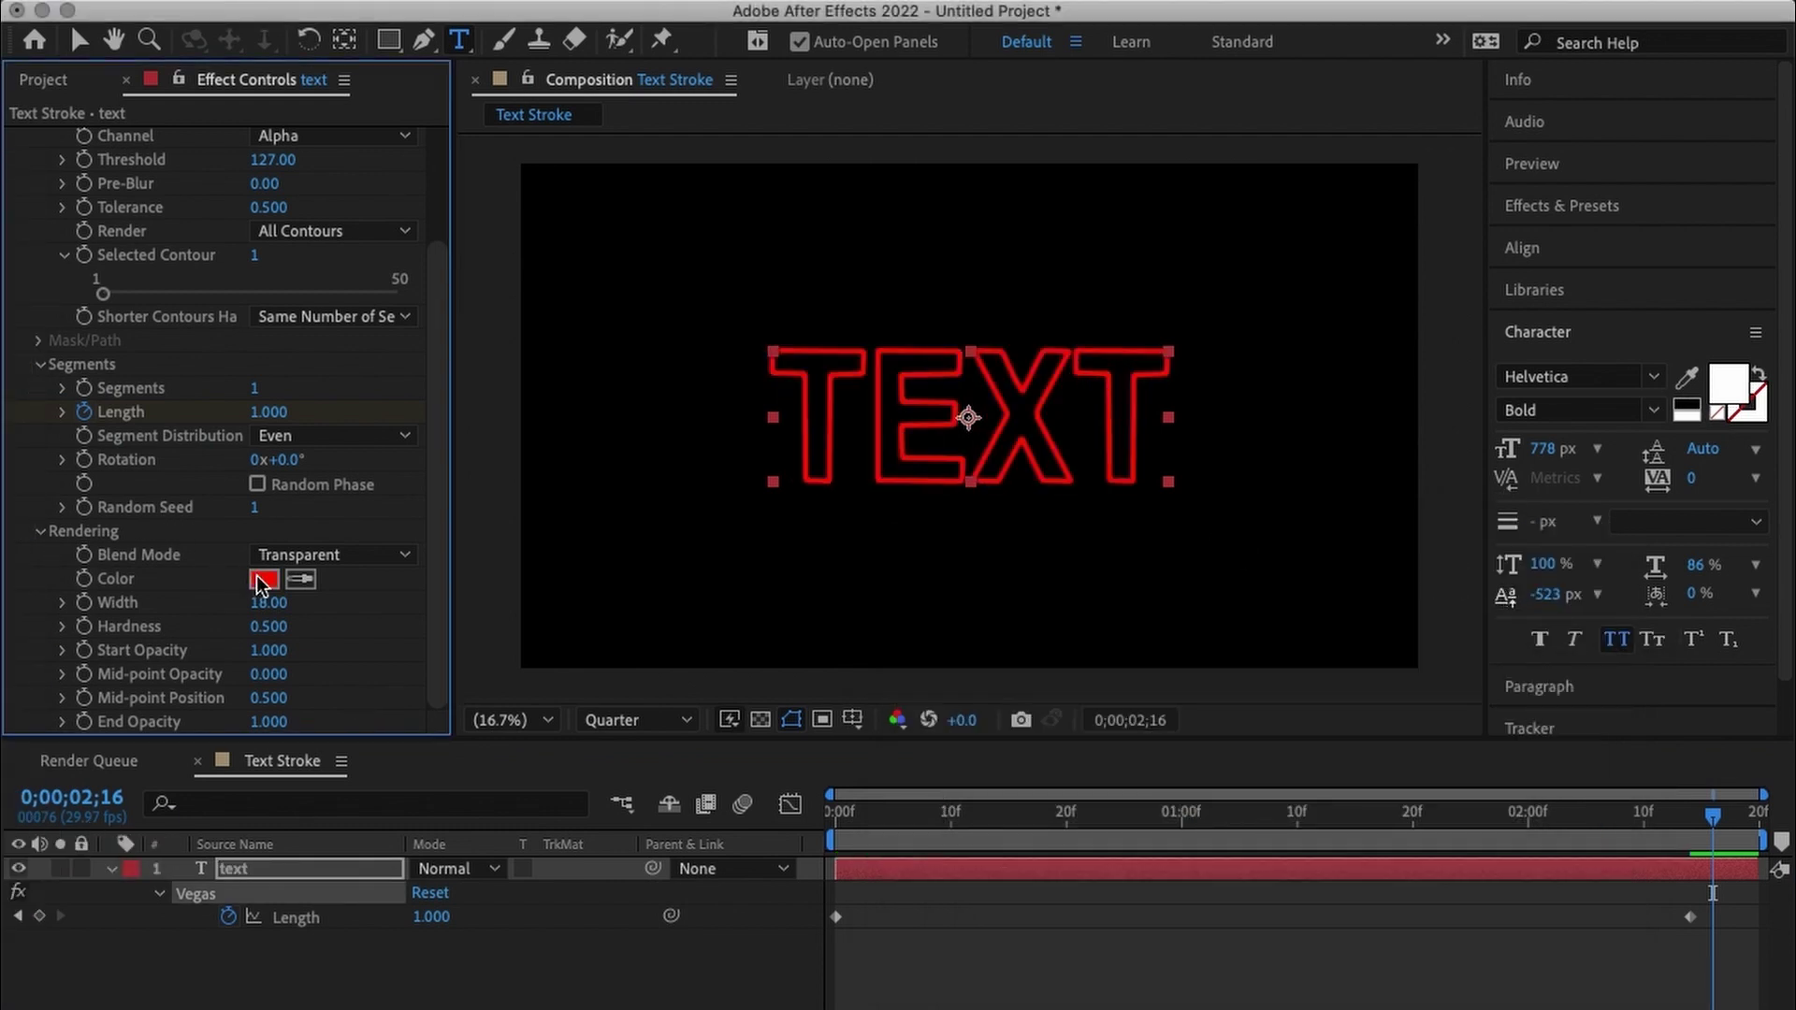
pyautogui.moveTo(276, 626); pyautogui.dragTo(312, 617)
pyautogui.moveTo(258, 618); pyautogui.dragTo(182, 618)
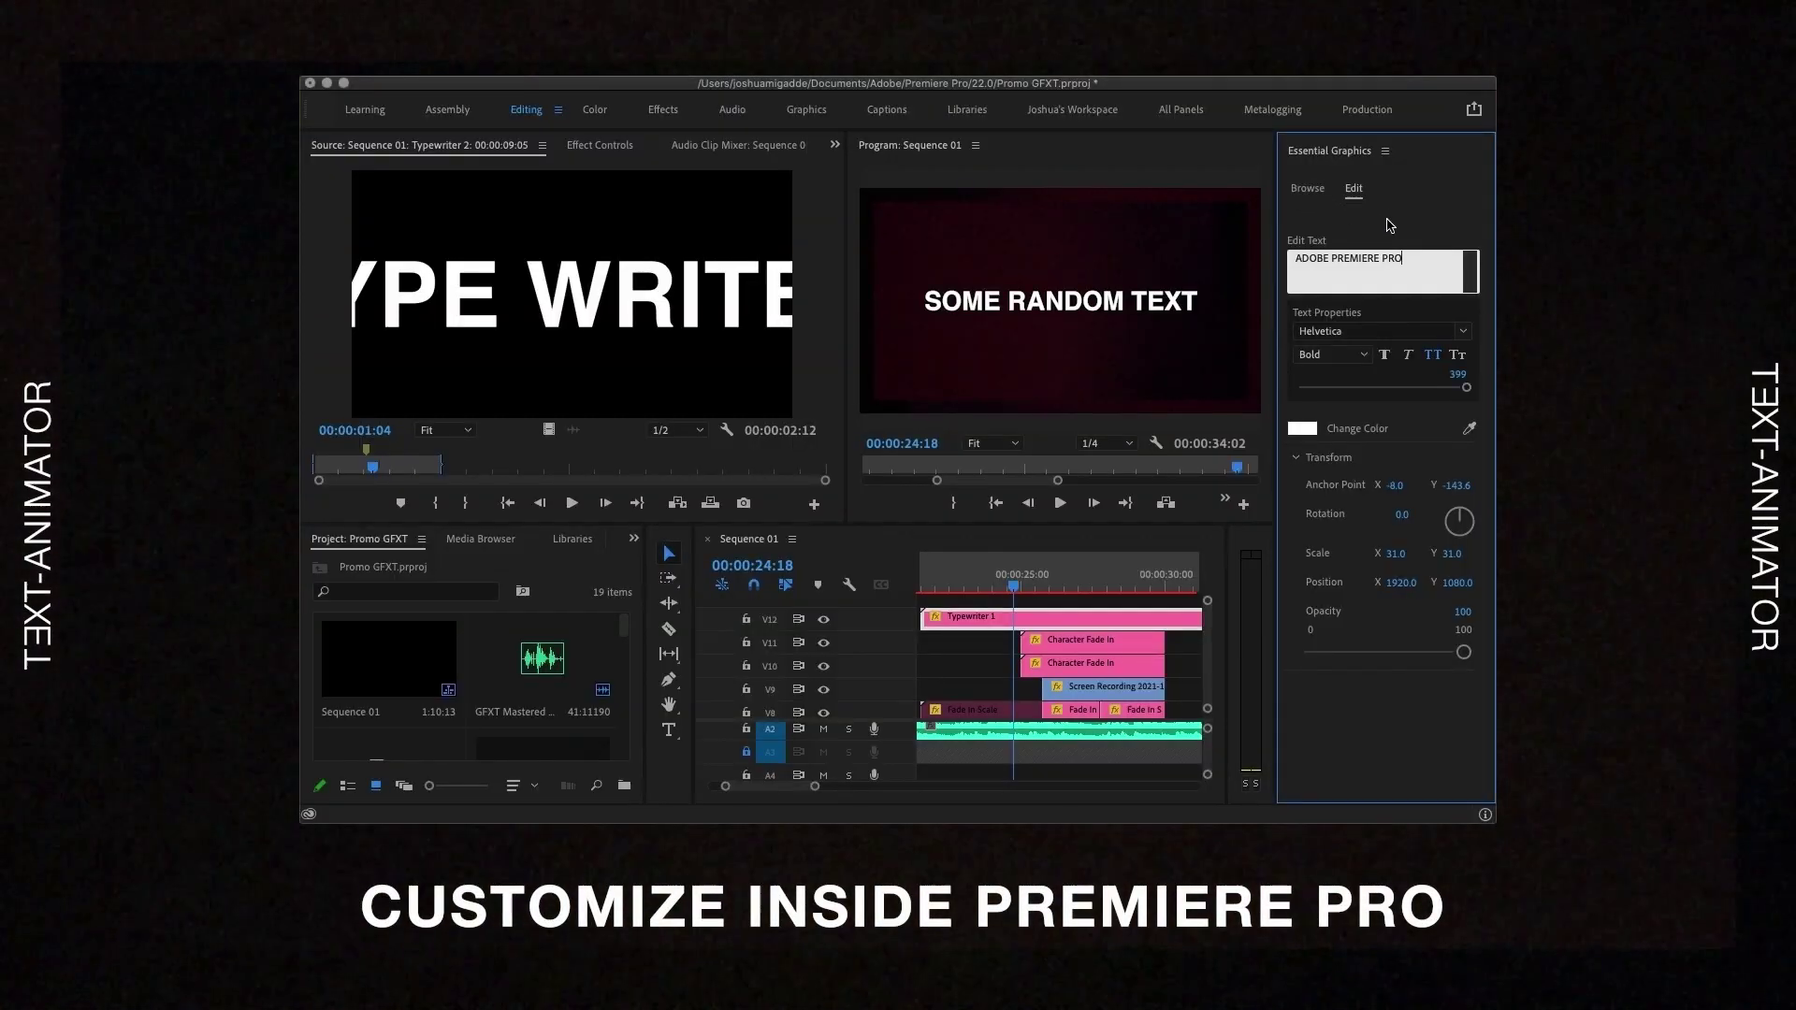
# Type 'R EFFECTS' into the promo's text field so it reads 'AFTER EFFECTS'.
pyautogui.click(1390, 225)
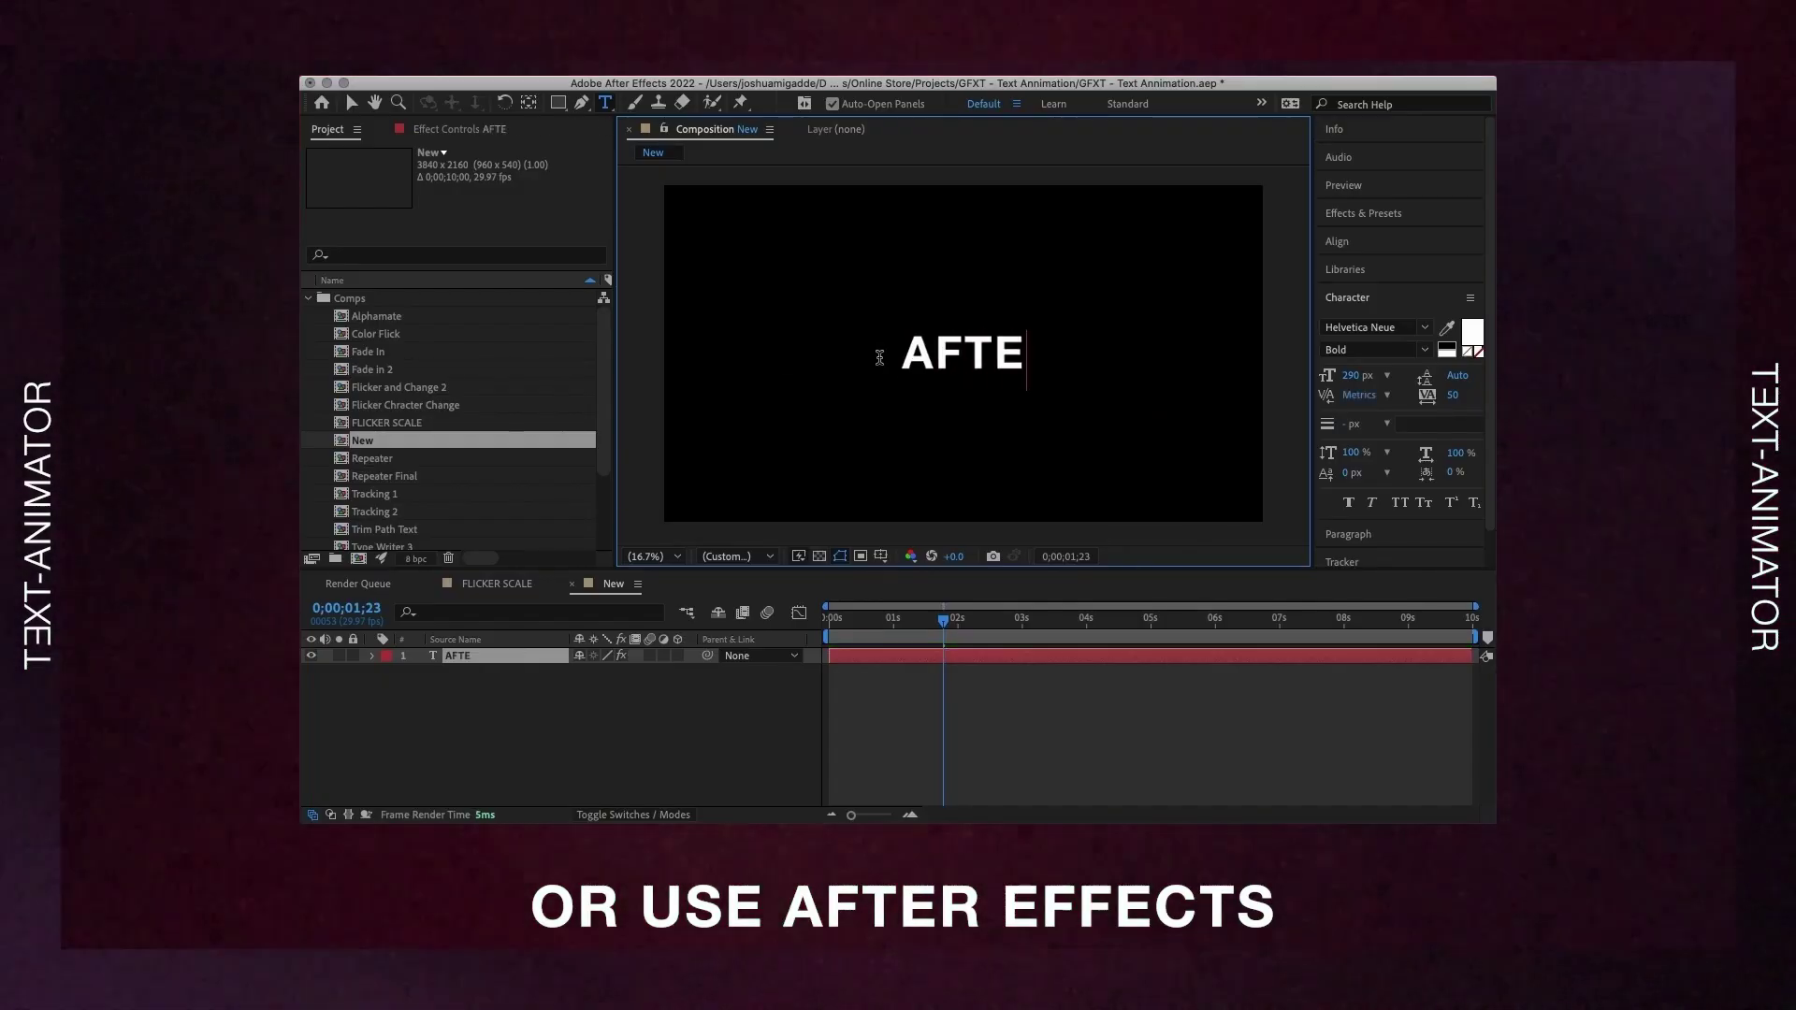
pyautogui.write('R EFFECTS')
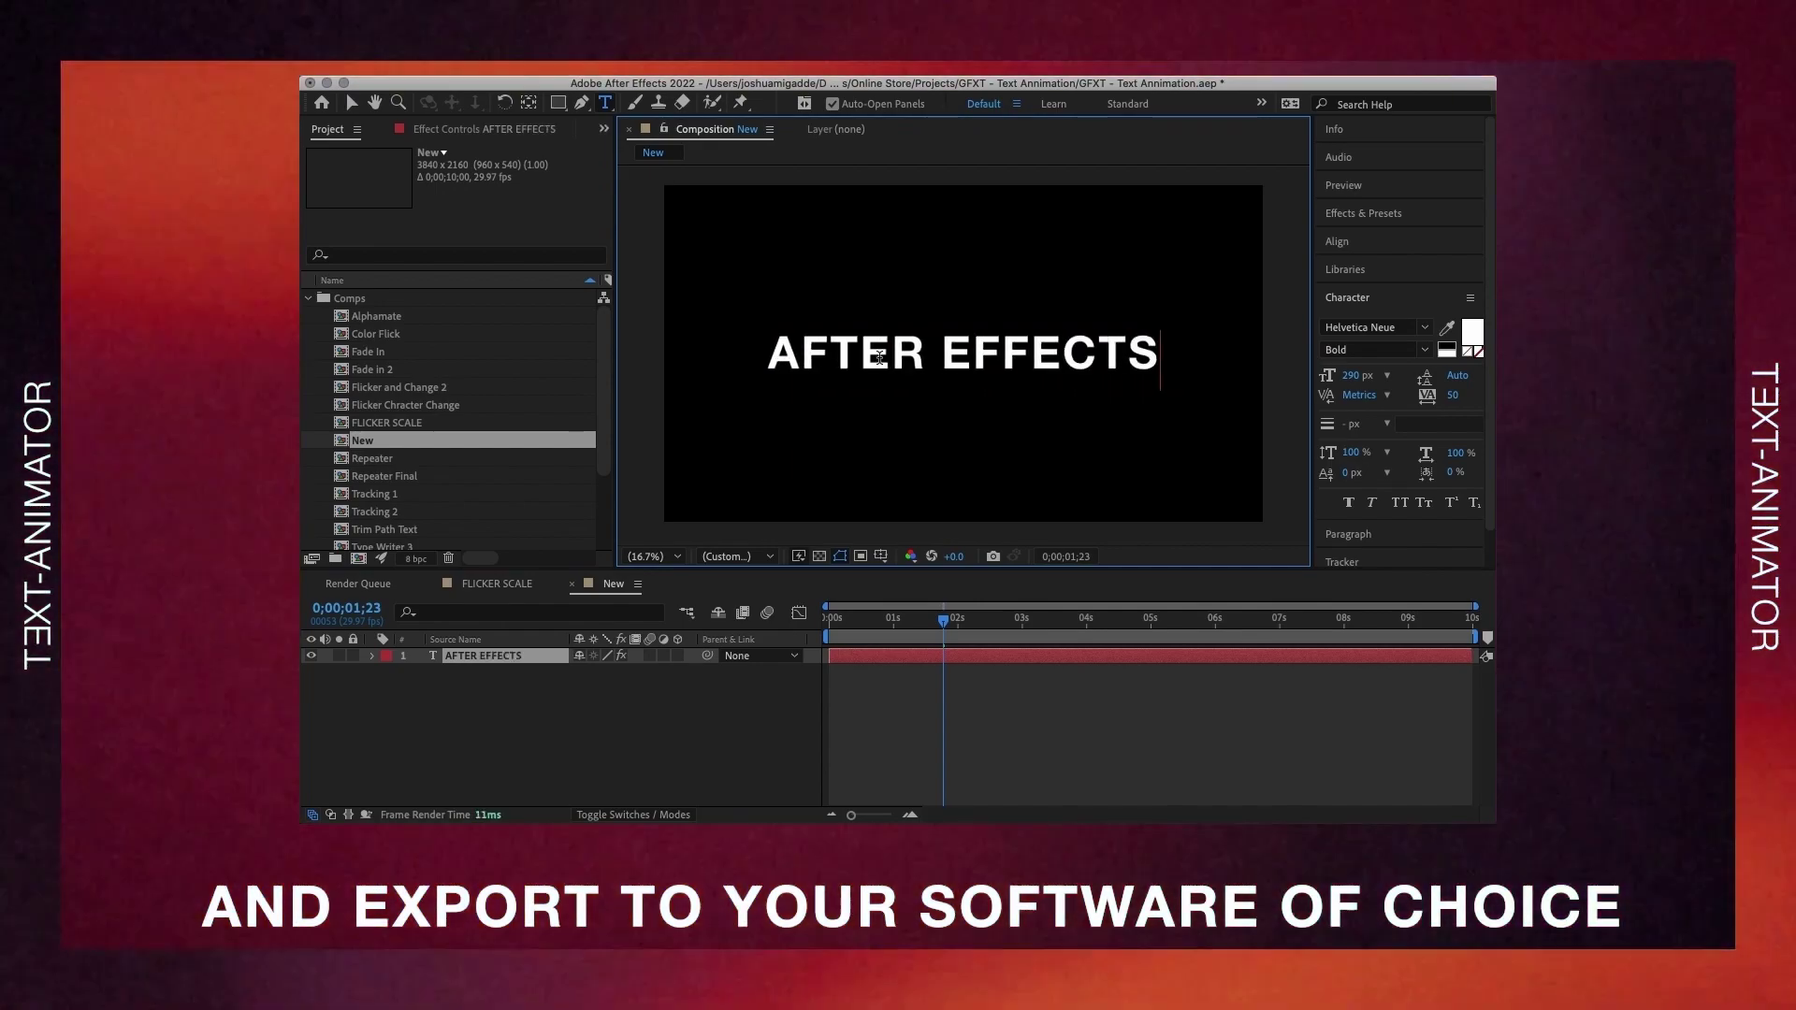